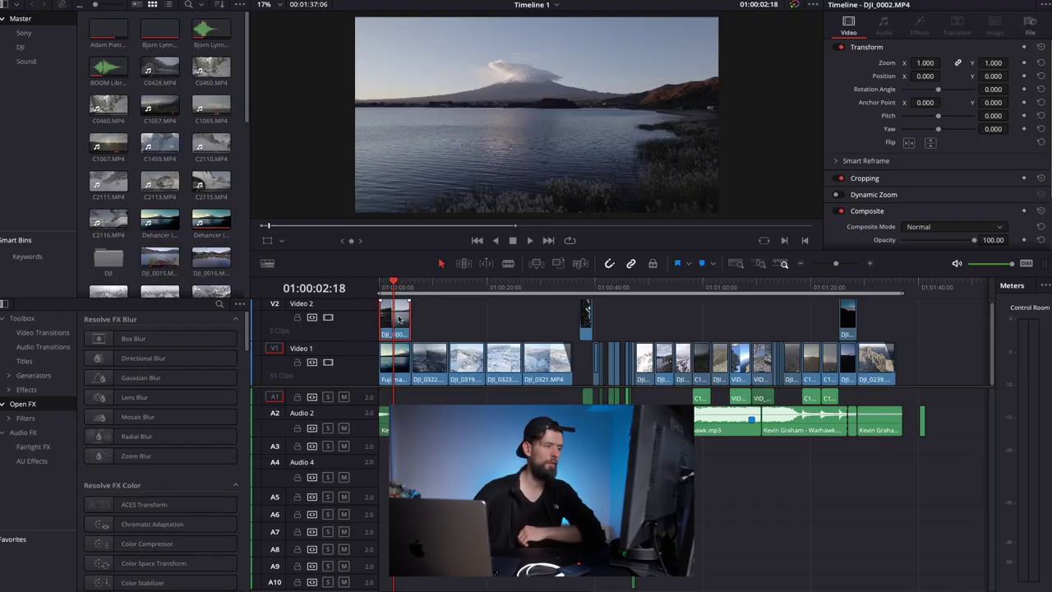
Select the DJI_0002 Mt. Fuji lake clip on track V2 of Timeline 1.
click(400, 318)
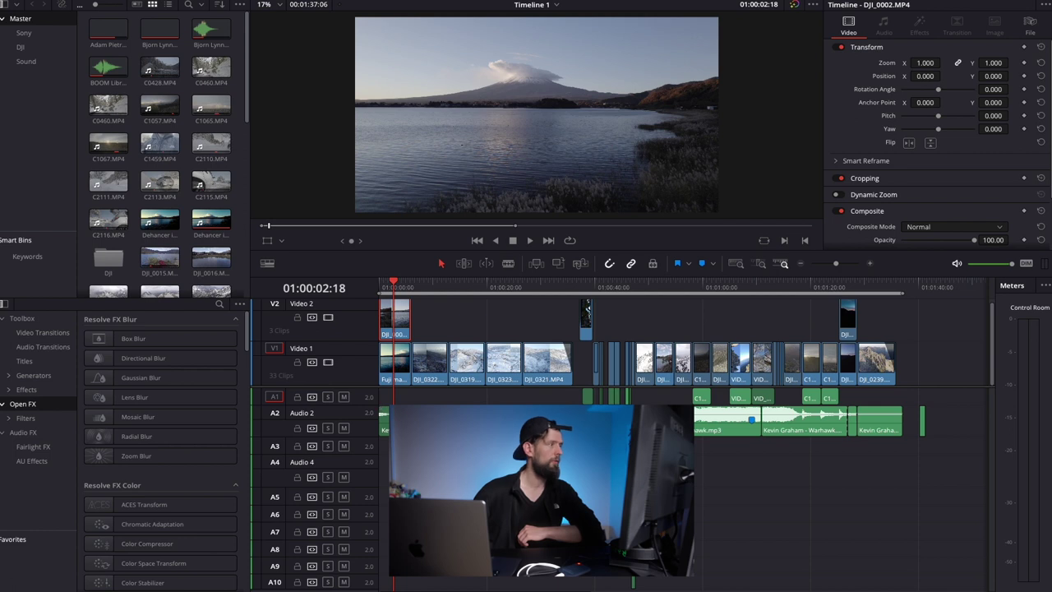
On the Color page, apply Color Space Transform from the Library to the idt node.
key(shift+6)
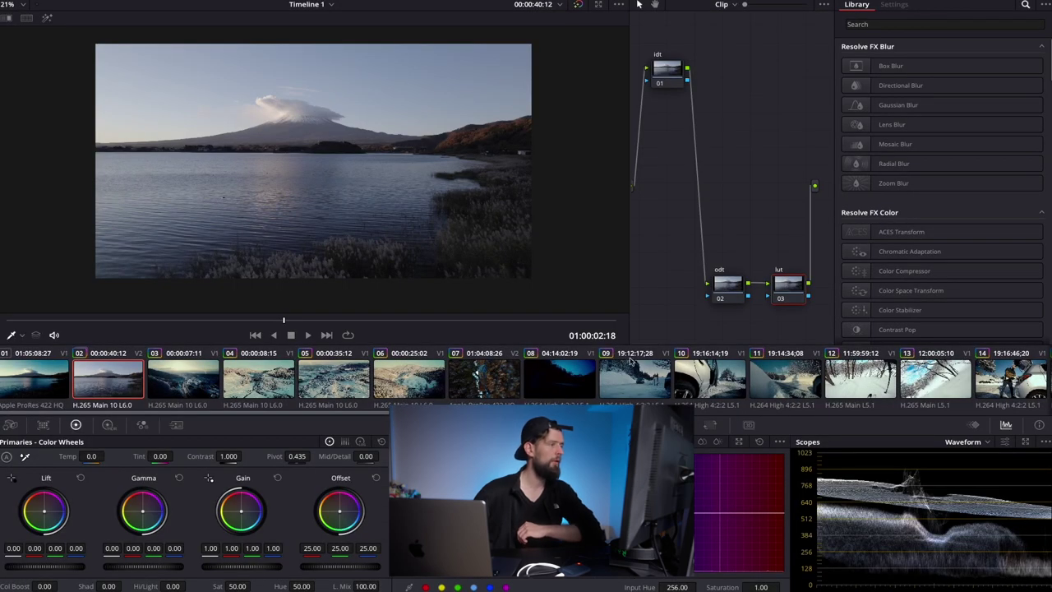
scroll(404, 210, down, 1)
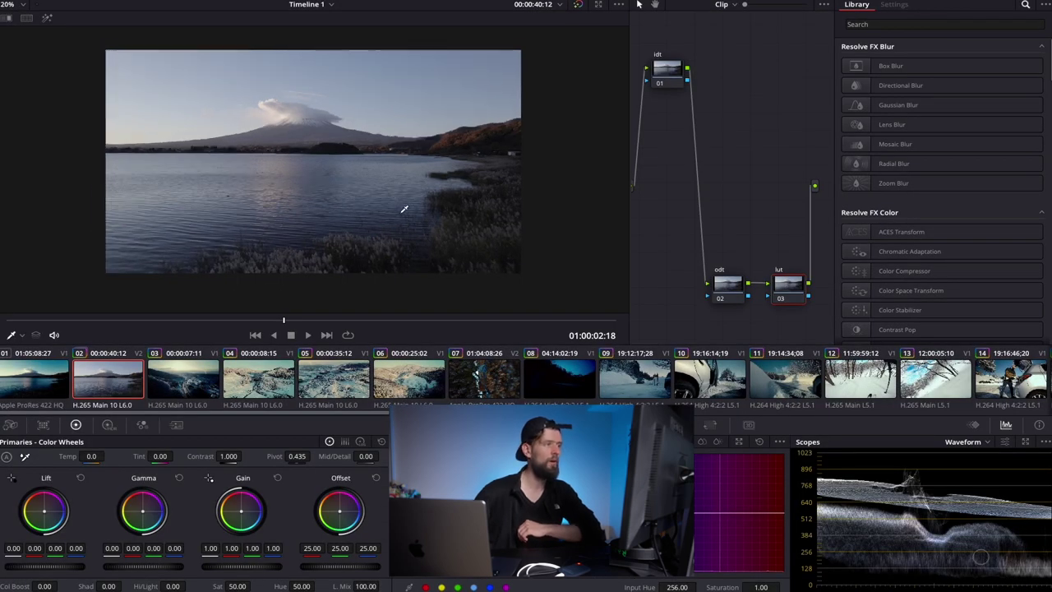
click(668, 72)
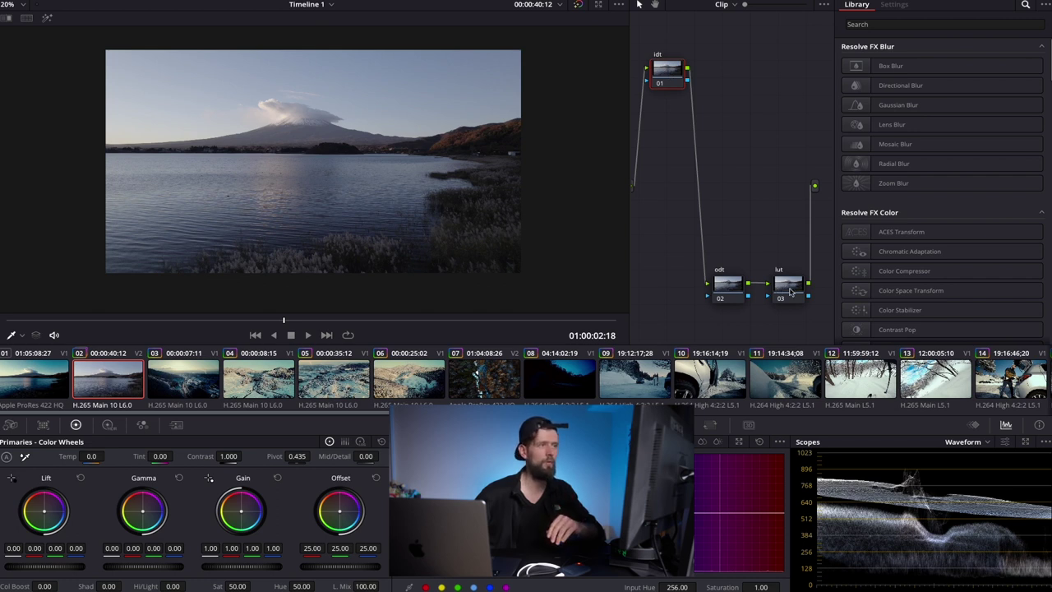
click(885, 25)
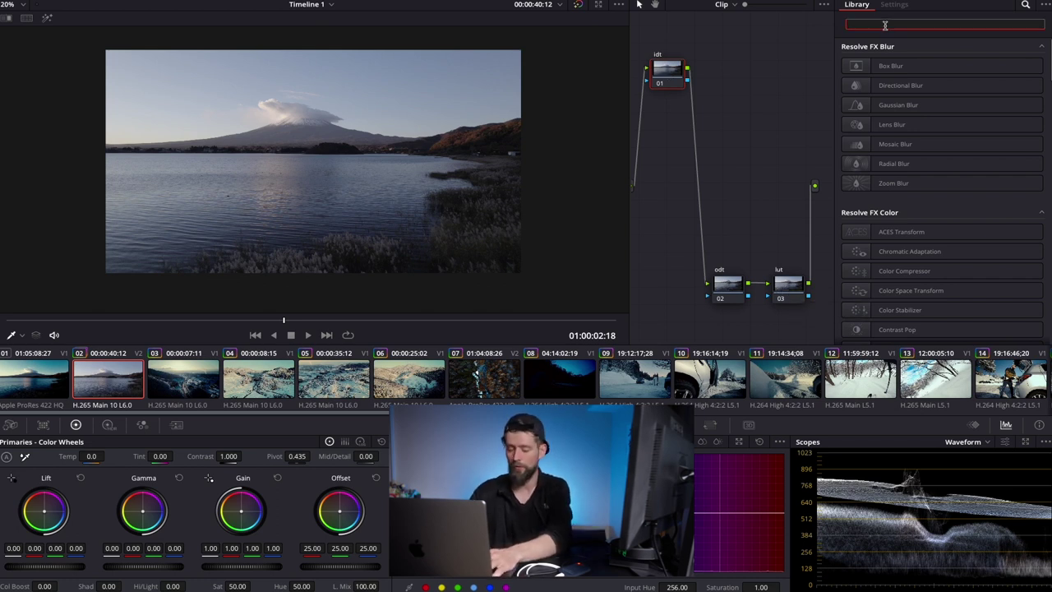
text(color)
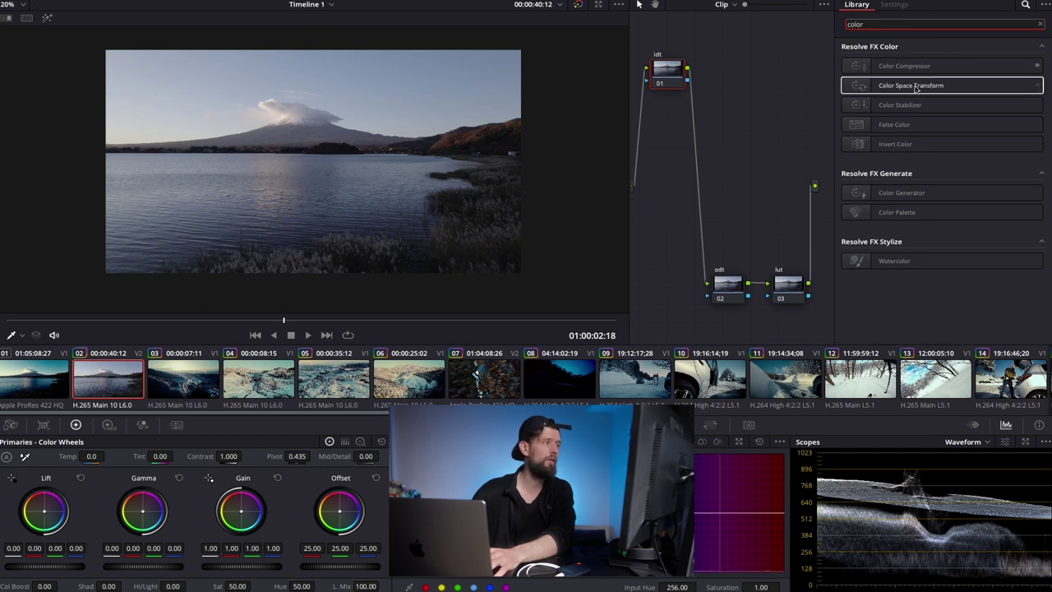
drag(917, 89, 669, 83)
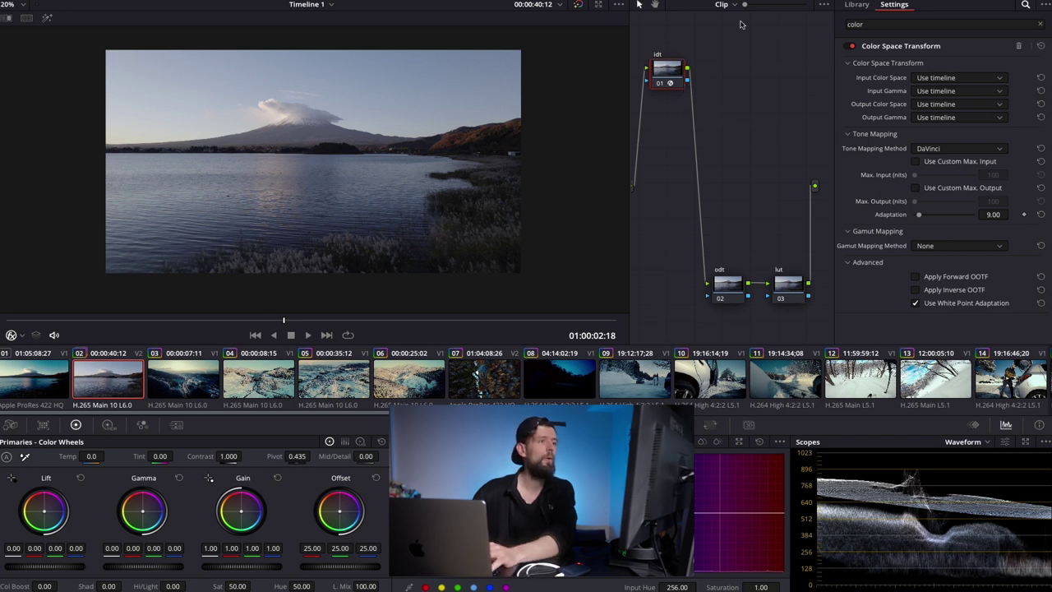
Set the transform input to DJI D-Gamut/D-Log and output to DaVinci Wide Gamut/Intermediate.
click(949, 78)
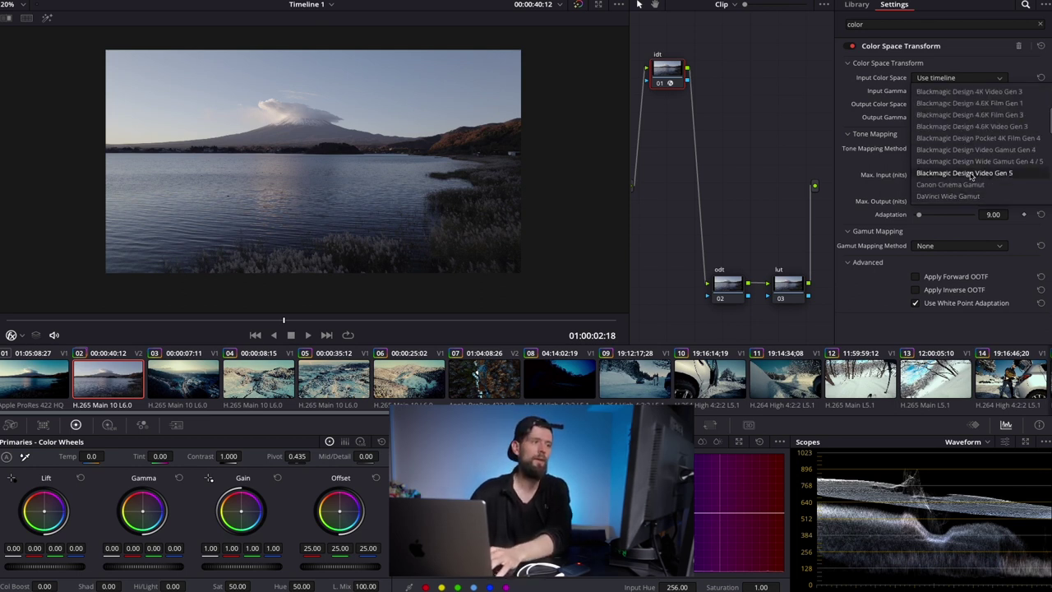
scroll(957, 158, down, 5)
click(944, 150)
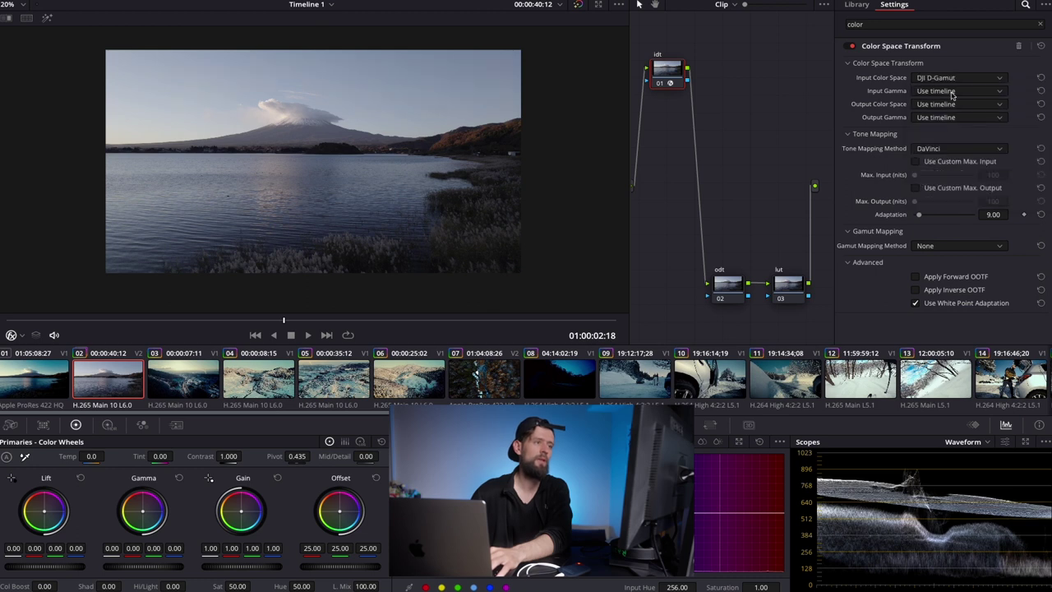
click(953, 91)
scroll(956, 185, down, 3)
scroll(956, 186, down, 3)
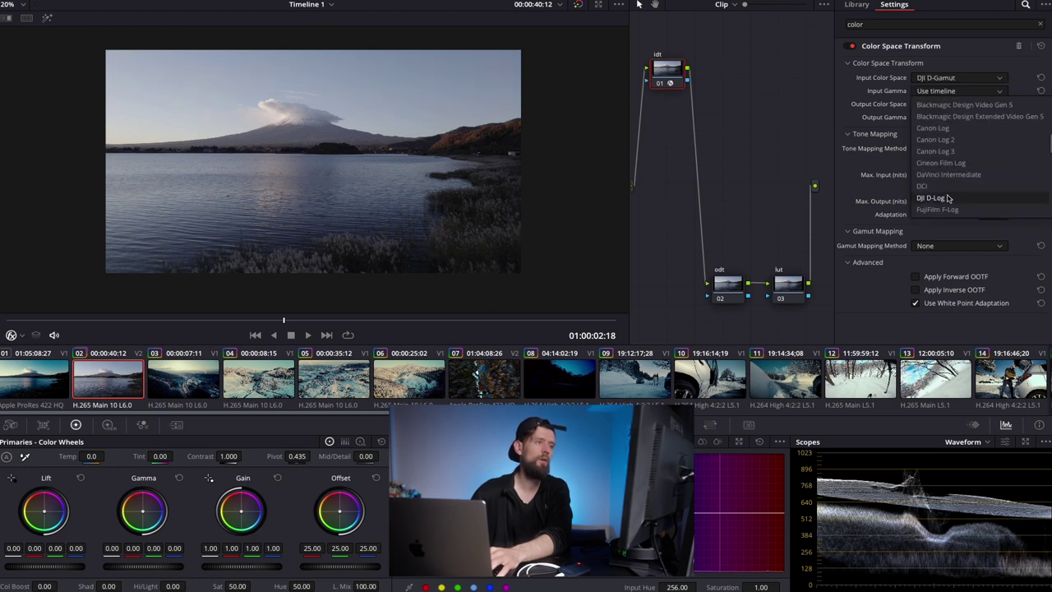
click(950, 198)
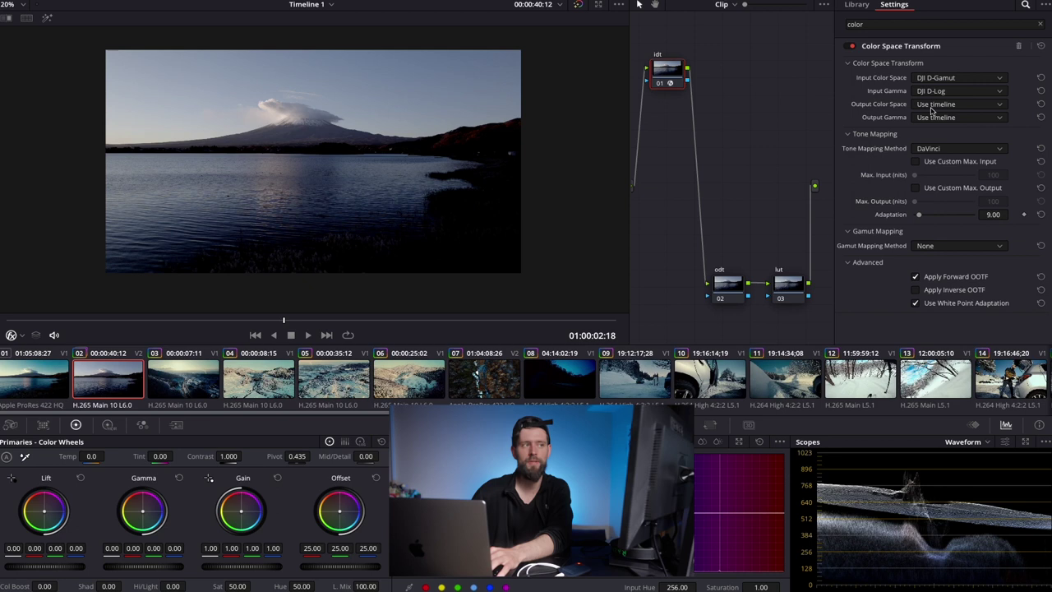
click(956, 110)
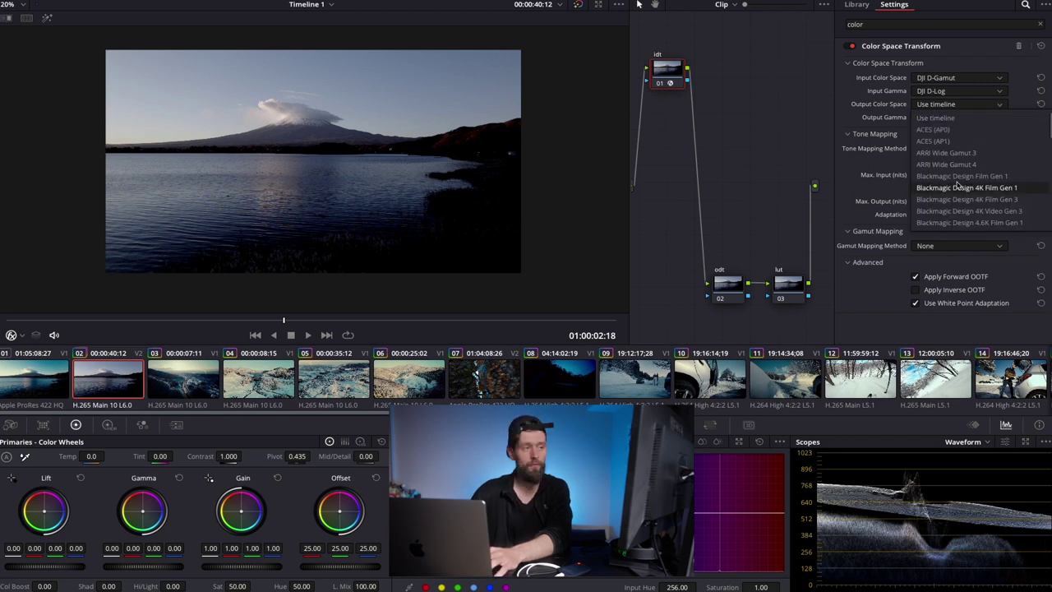
scroll(956, 185, down, 3)
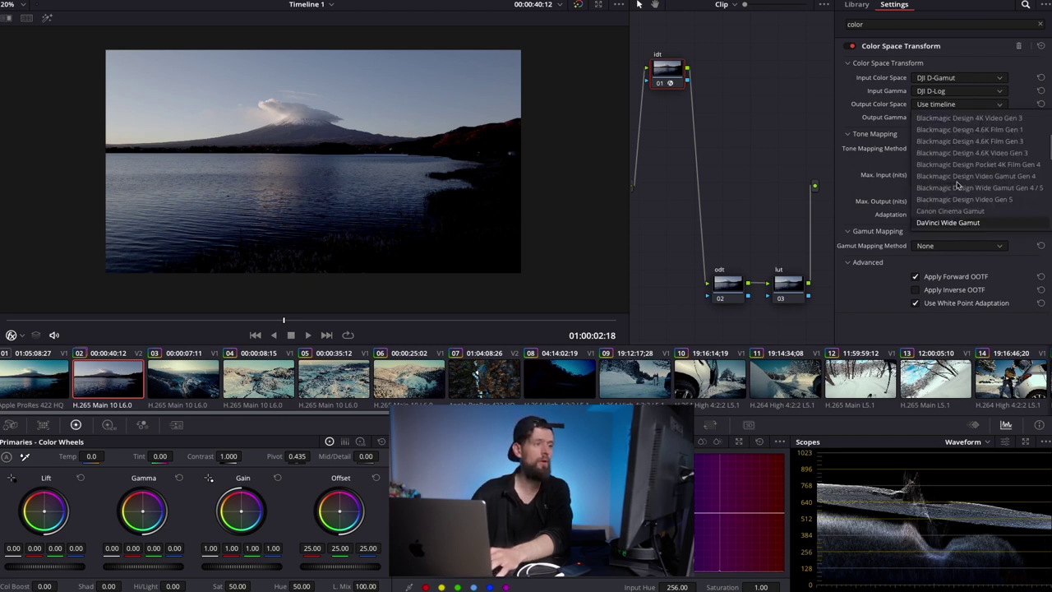
click(959, 224)
click(958, 116)
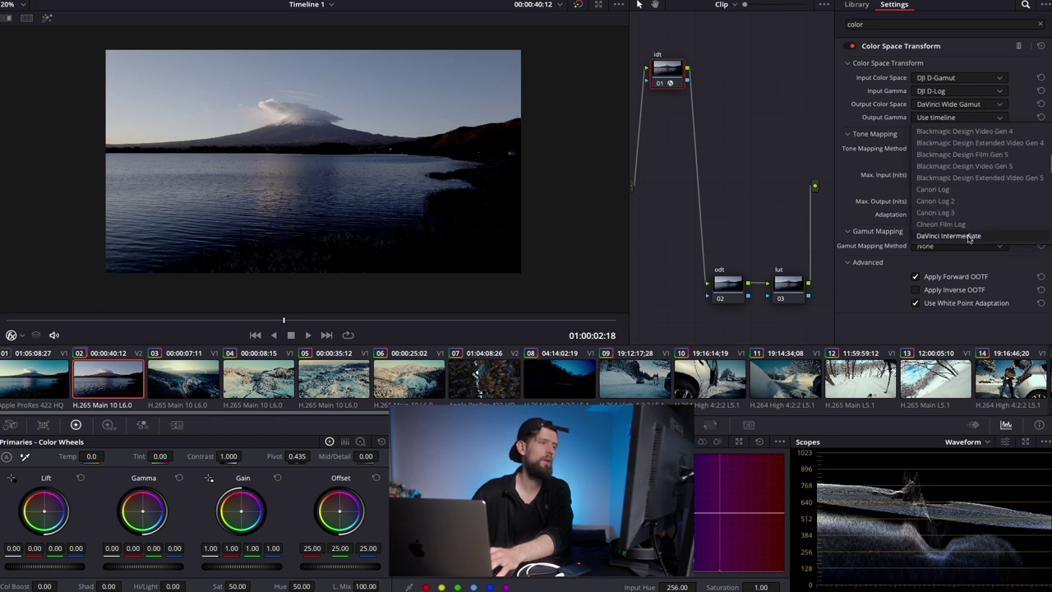
click(966, 236)
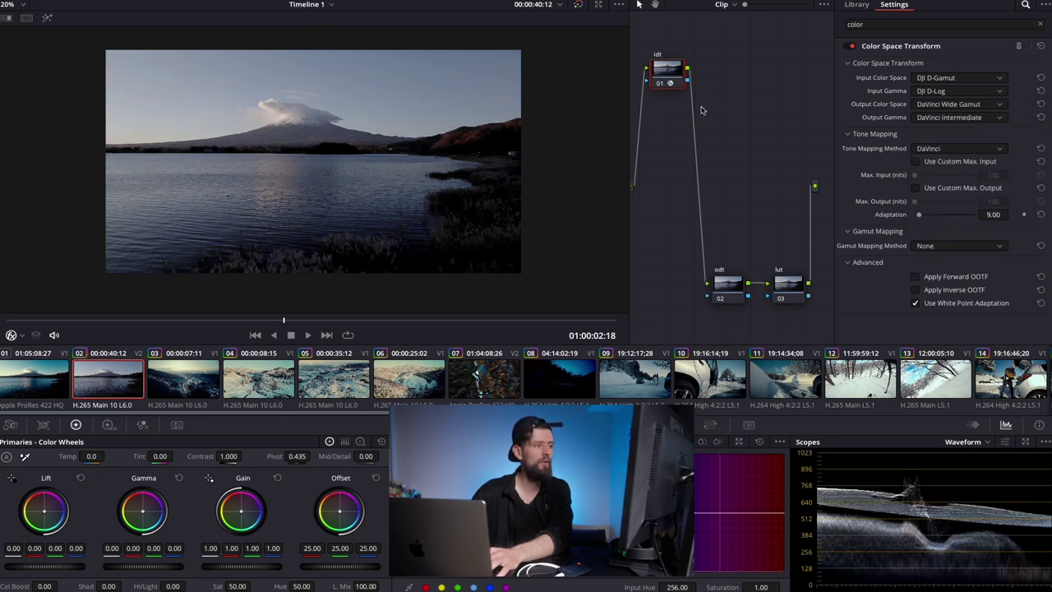
Add Color Space Transform to the odt node, outputting Rec.709 gamut with Cineon Film Log gamma.
click(737, 287)
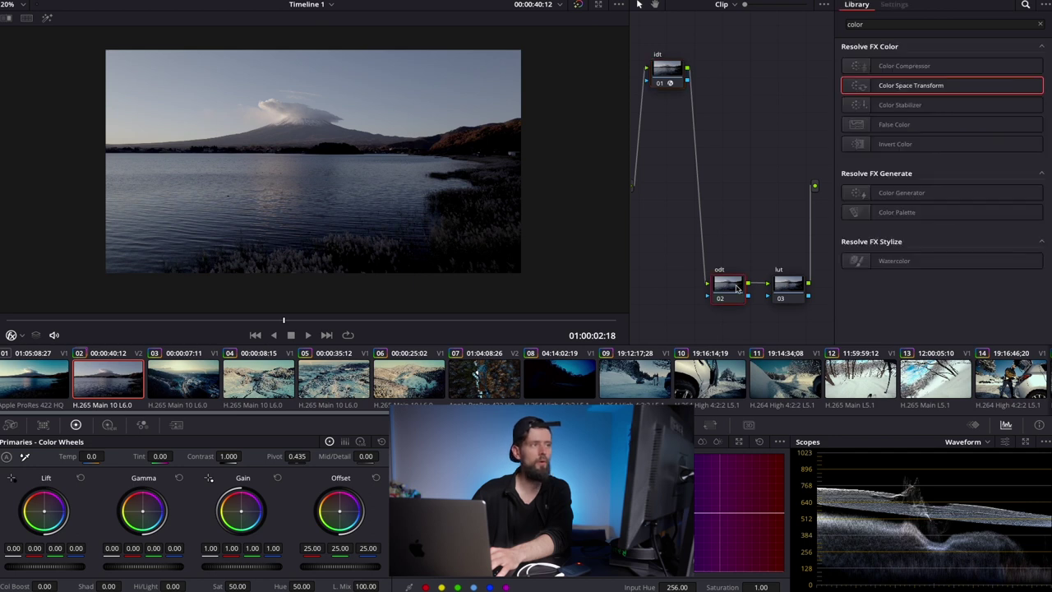
drag(917, 90, 727, 288)
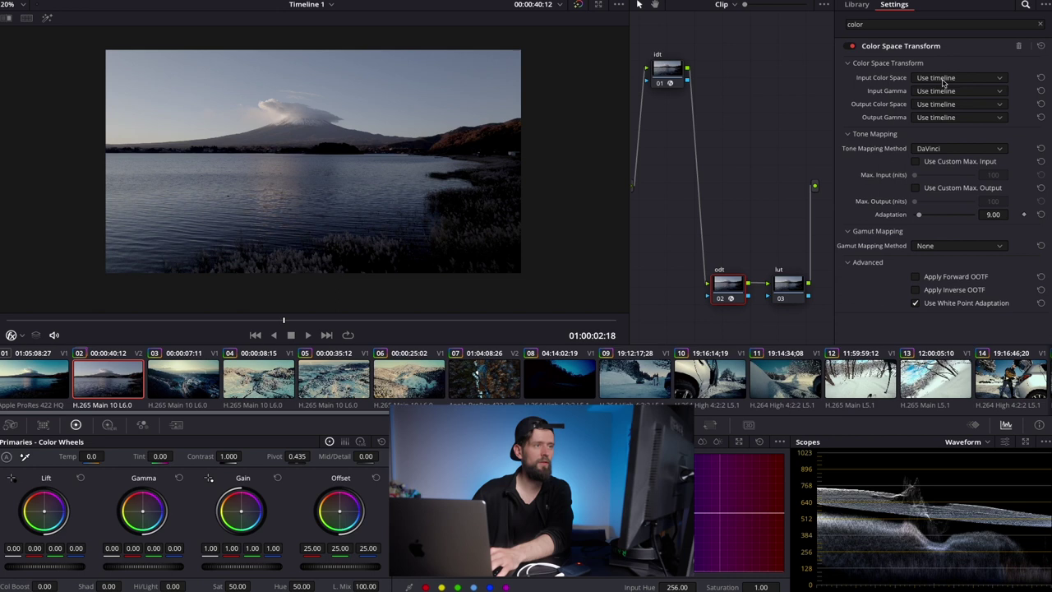
click(951, 104)
scroll(951, 165, down, 3)
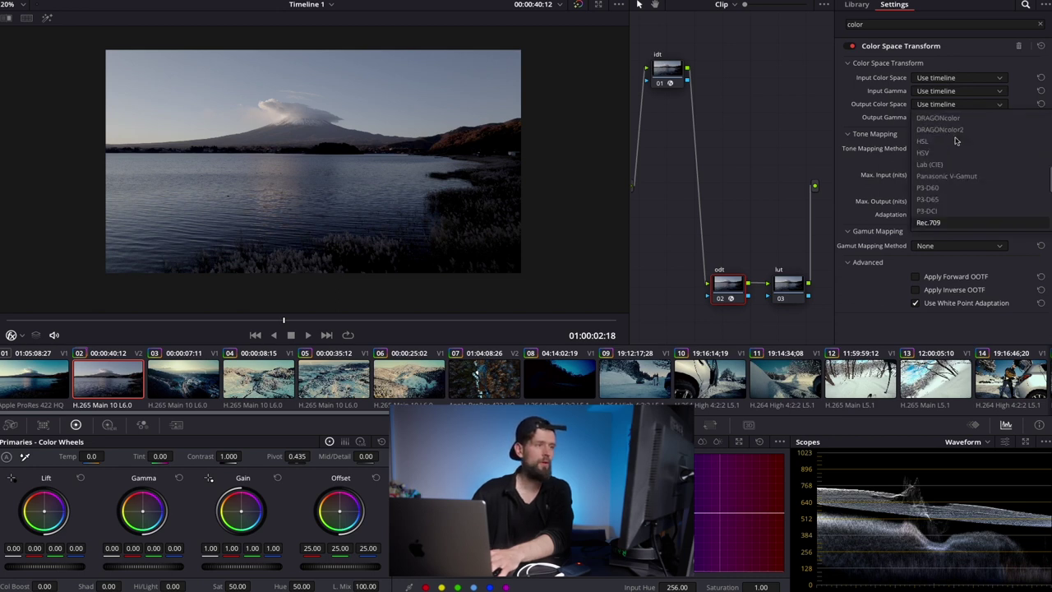
click(950, 222)
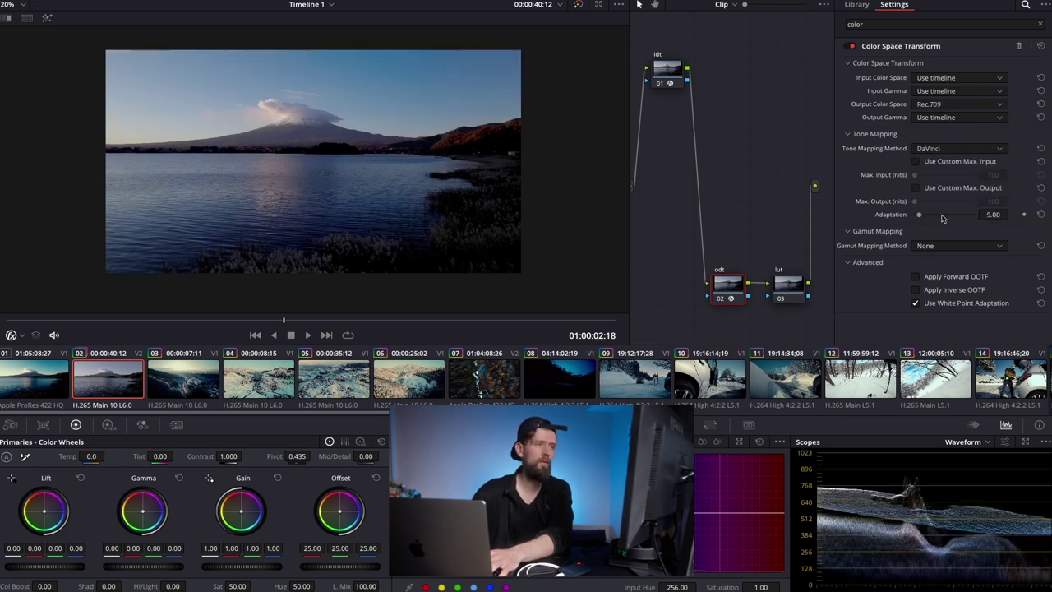
click(951, 120)
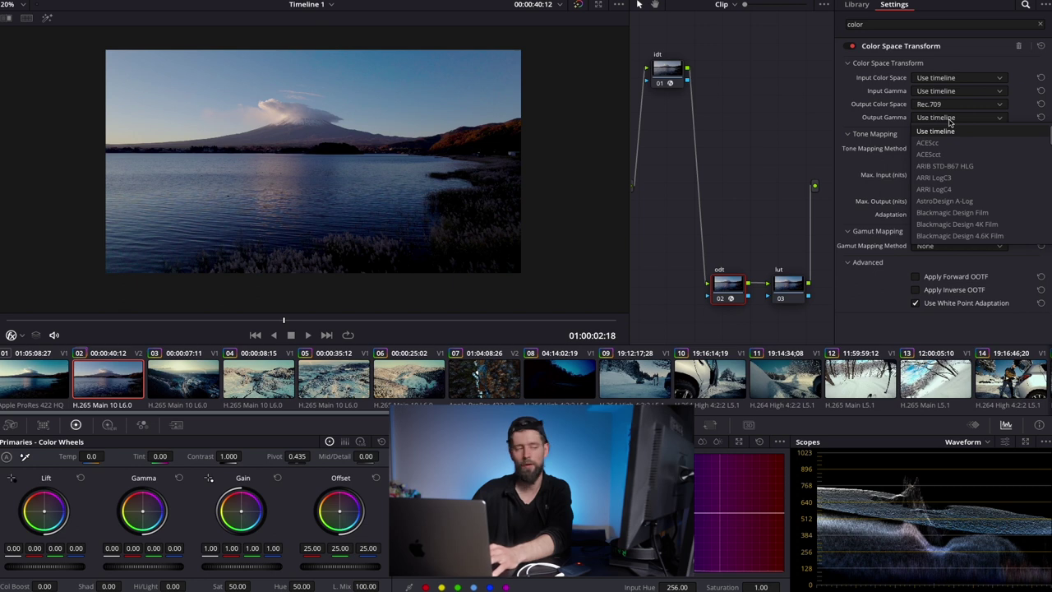
scroll(950, 120, down, 3)
scroll(951, 122, down, 1)
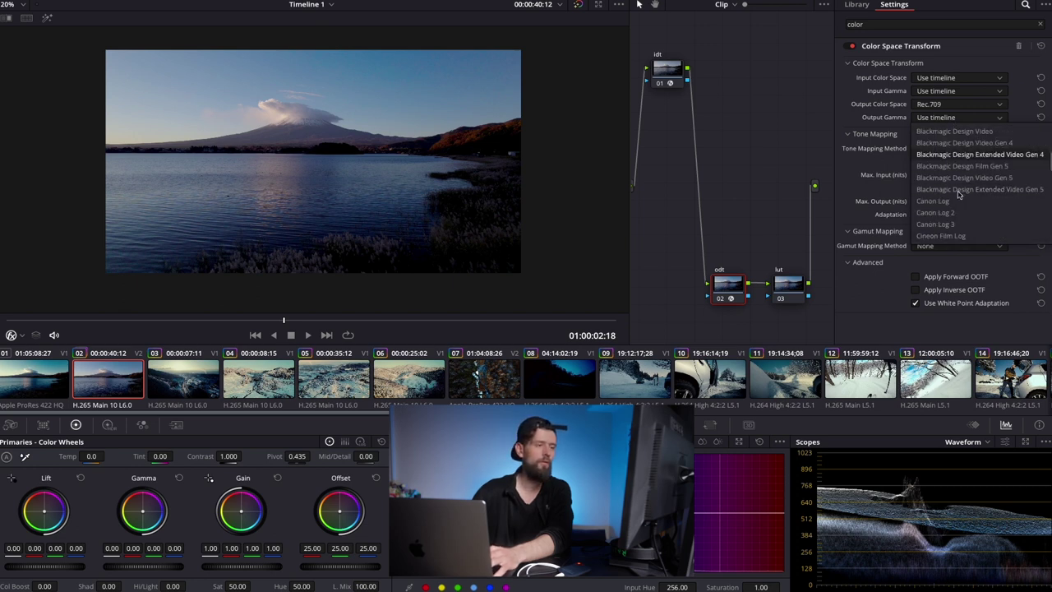
click(974, 236)
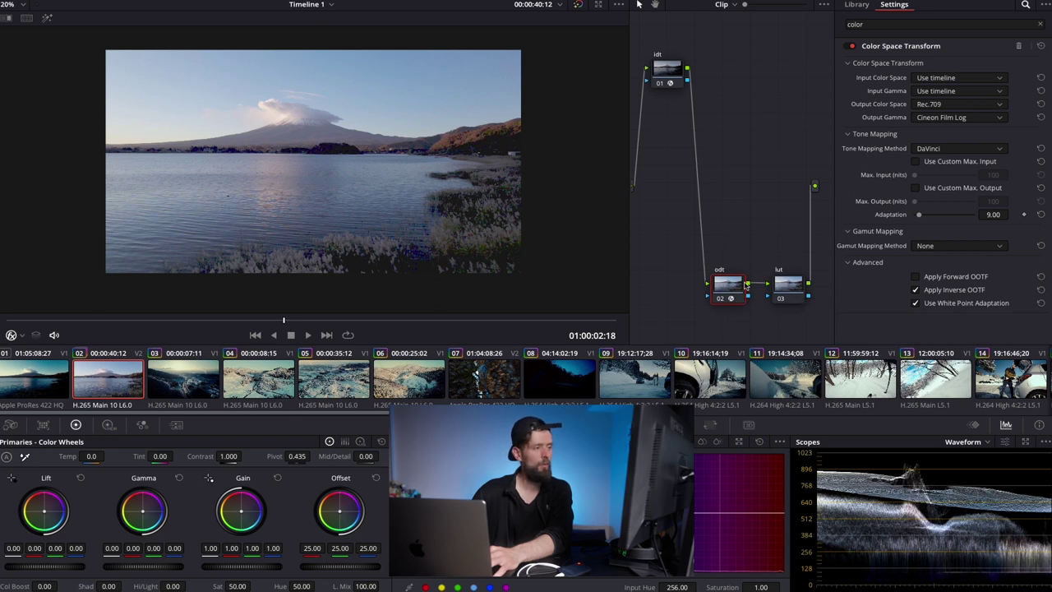
Apply the Film Looks Rec709 Kodak 2383 D55 LUT to the lut node.
click(781, 284)
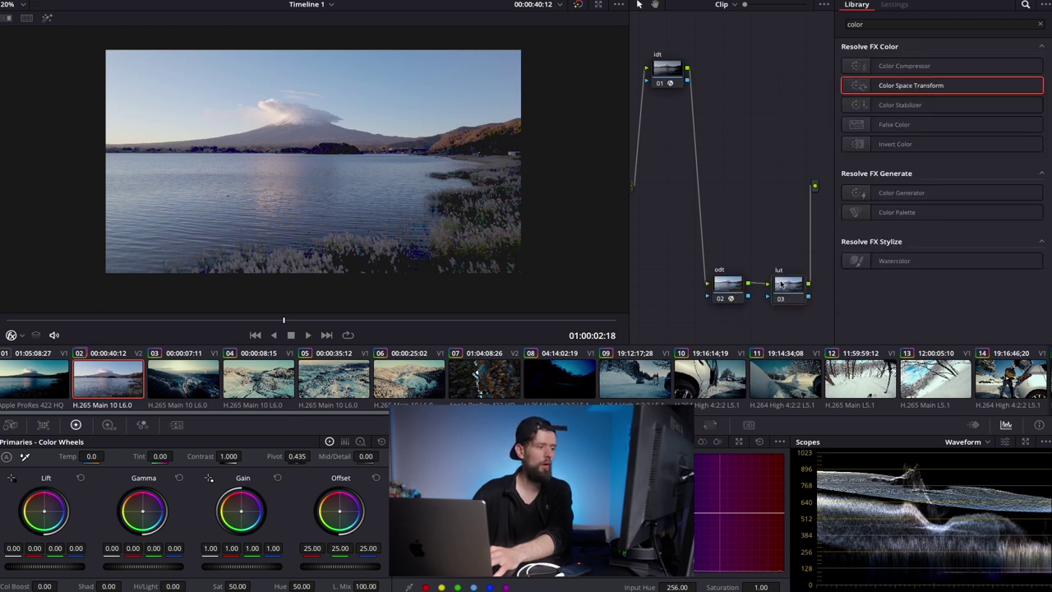
right_click(780, 283)
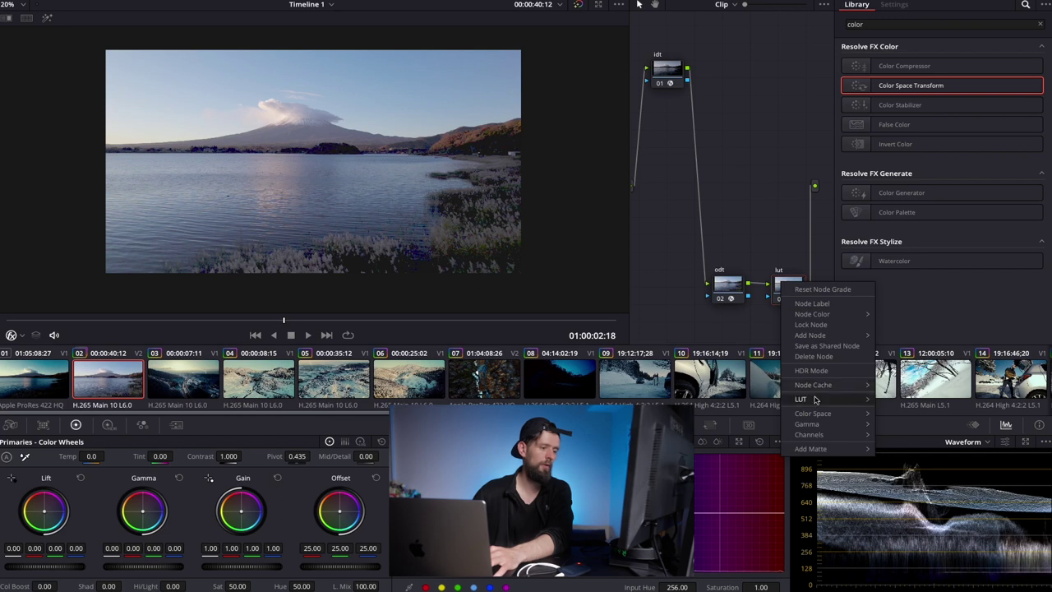
mouse_move(816, 399)
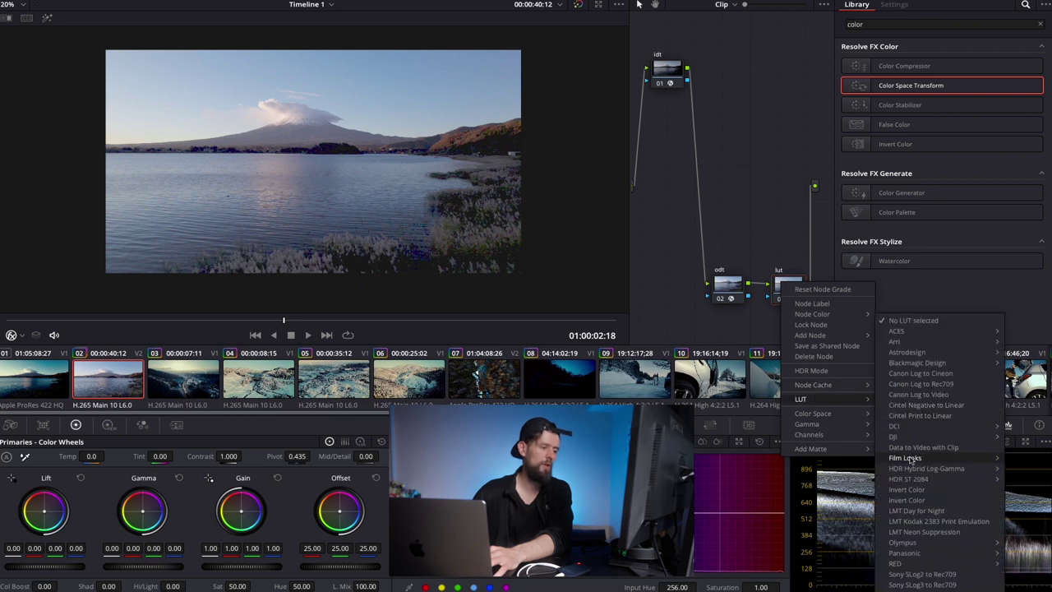
mouse_move(911, 457)
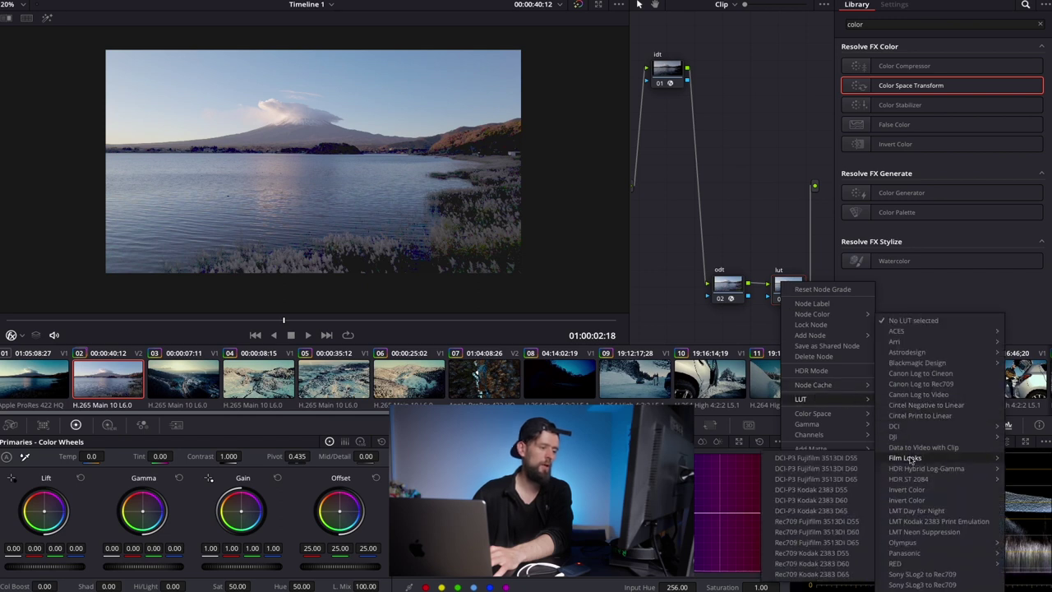
click(835, 558)
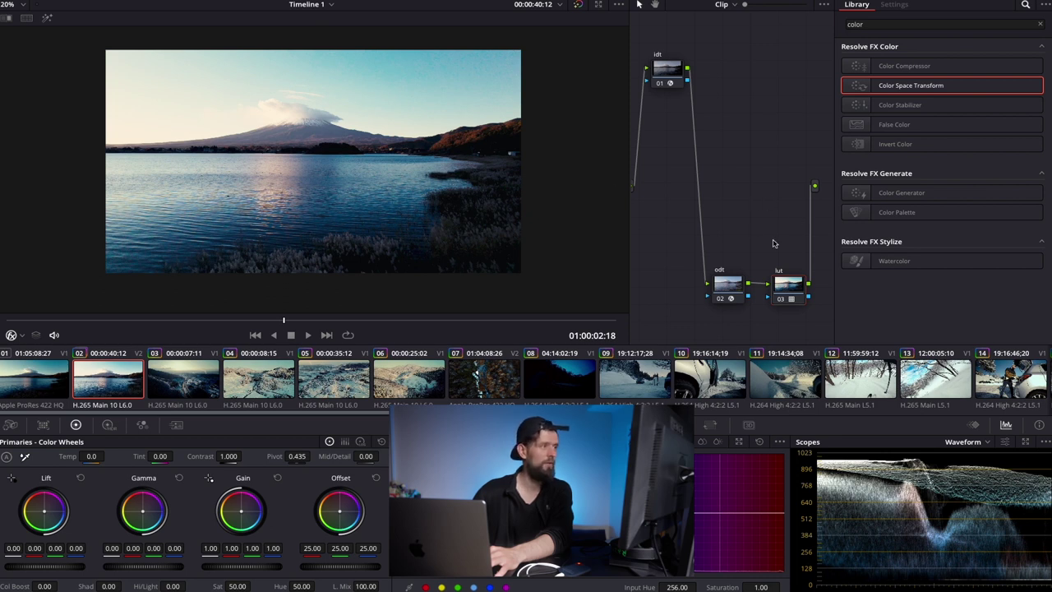
Add three serial nodes after idt and stack them vertically below it.
click(668, 71)
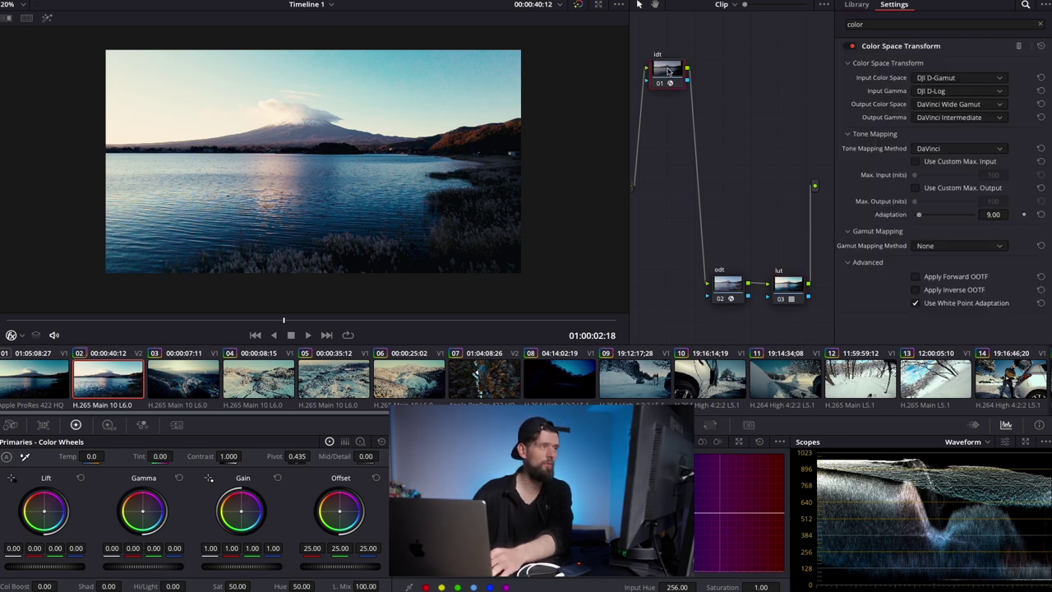
key(alt+s)
drag(722, 74, 673, 130)
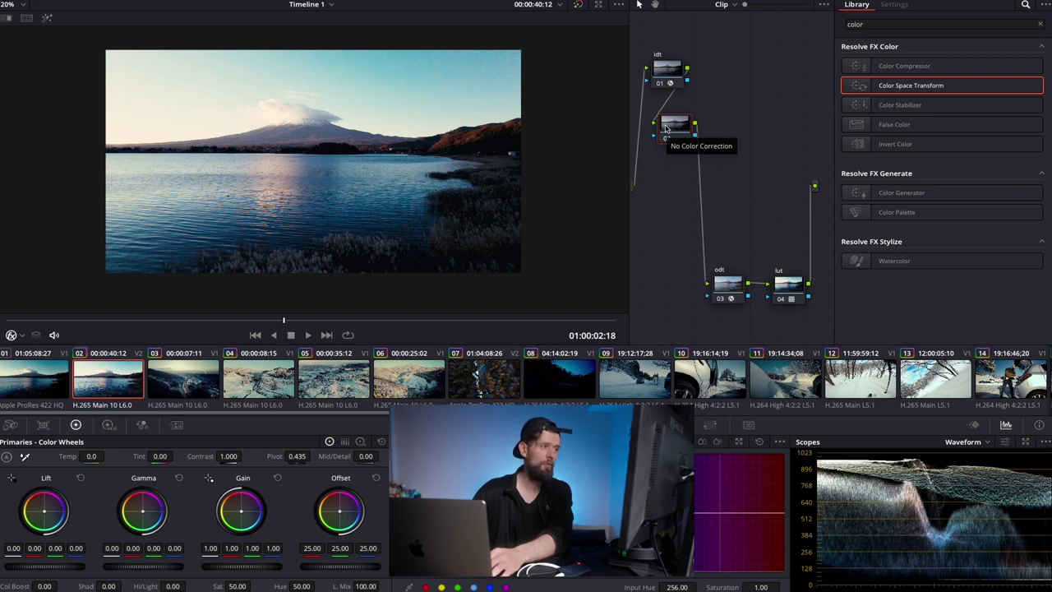
key(alt+s)
key(alt+s)
drag(731, 131, 702, 168)
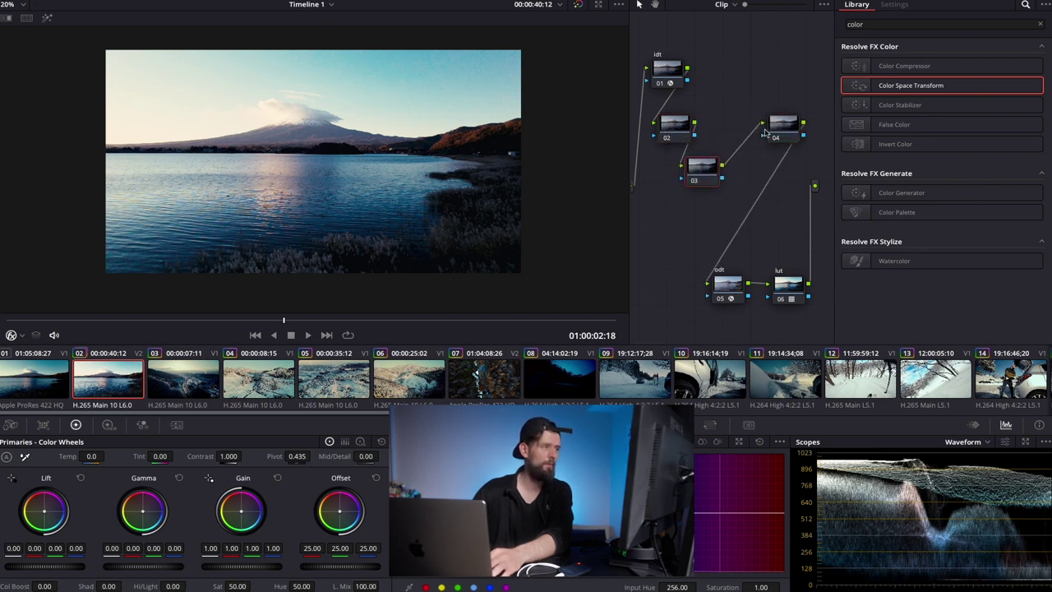
drag(777, 127, 731, 214)
click(680, 126)
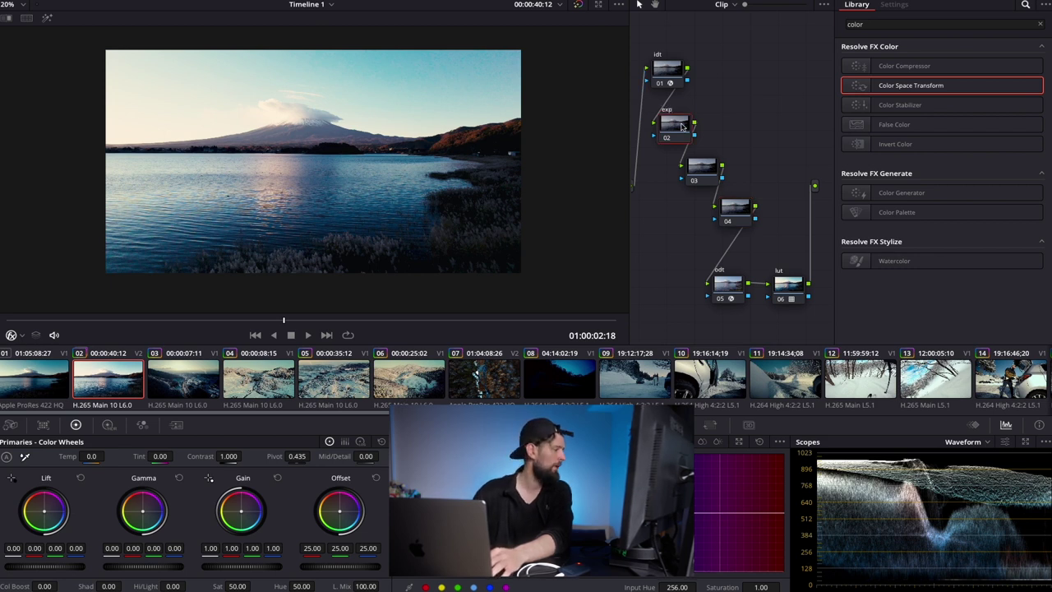
On node 02, lower the HDR Global Exp to about -1.70.
click(107, 424)
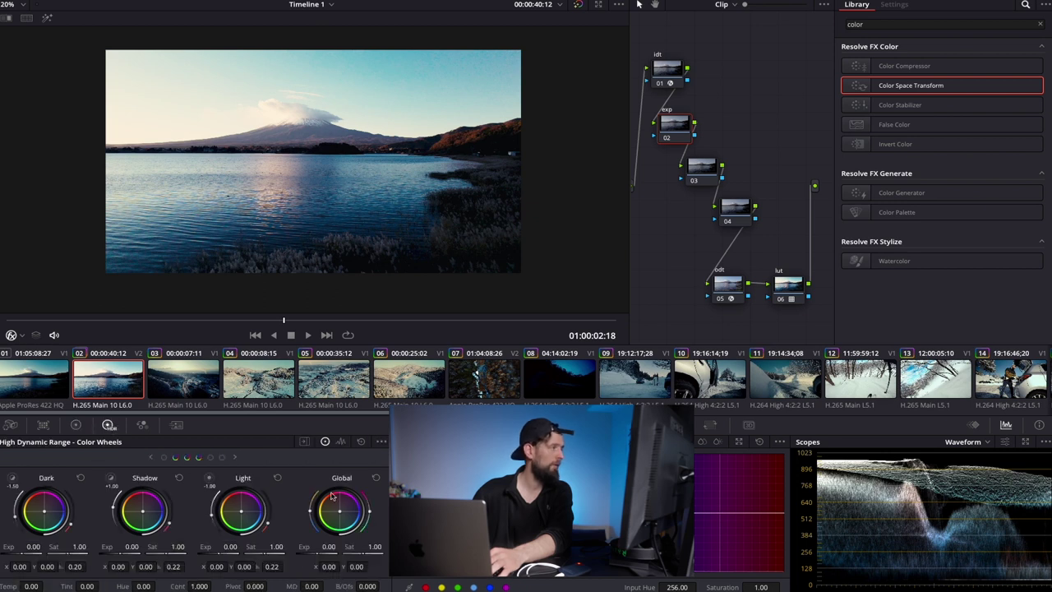
drag(328, 546, 288, 546)
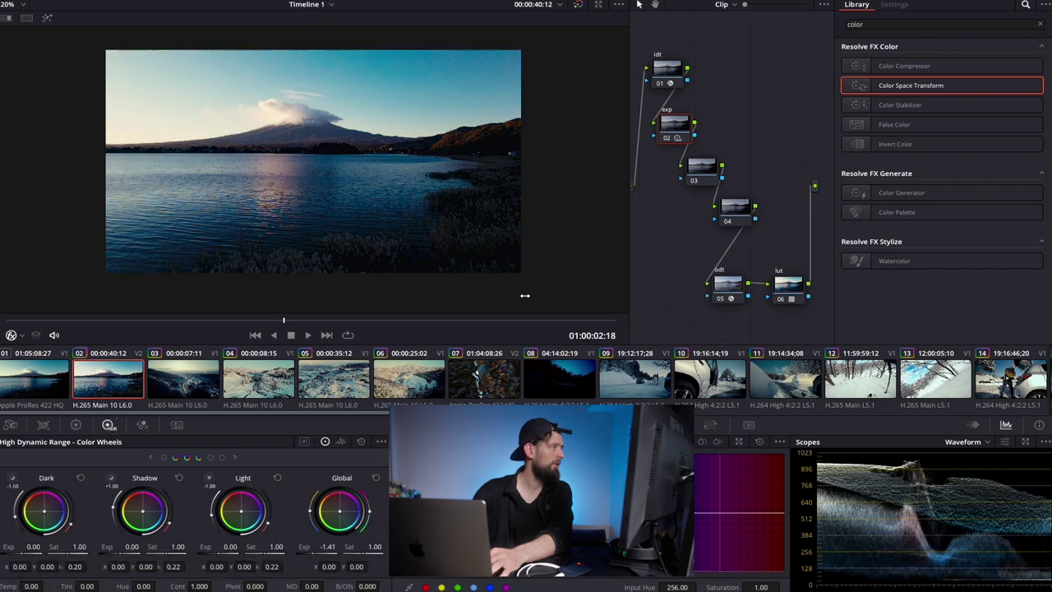
drag(482, 301, 458, 303)
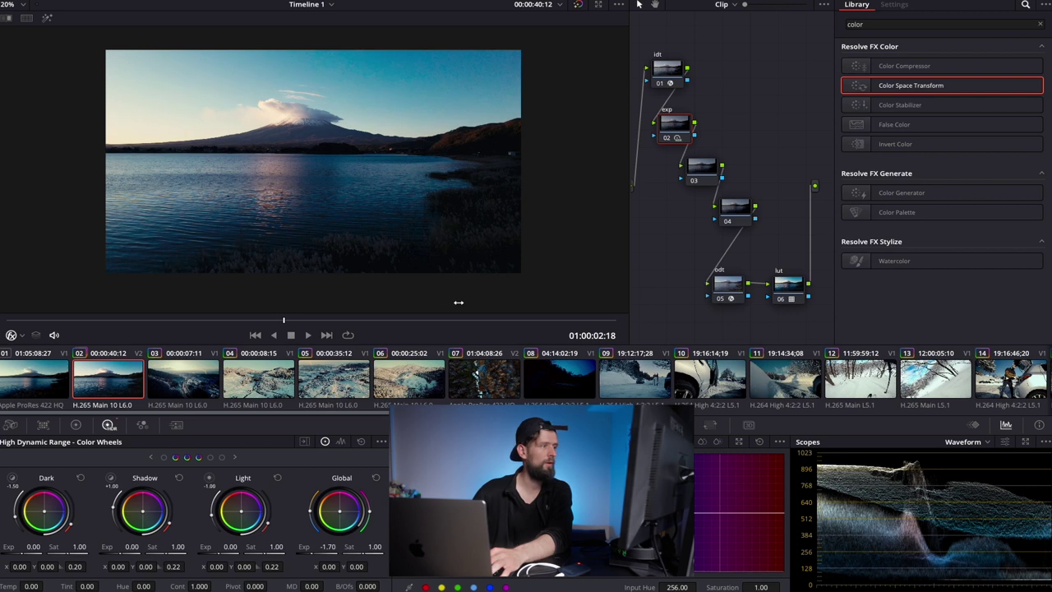
On the look node, nudge the Primaries Gain wheel toward warm.
click(700, 168)
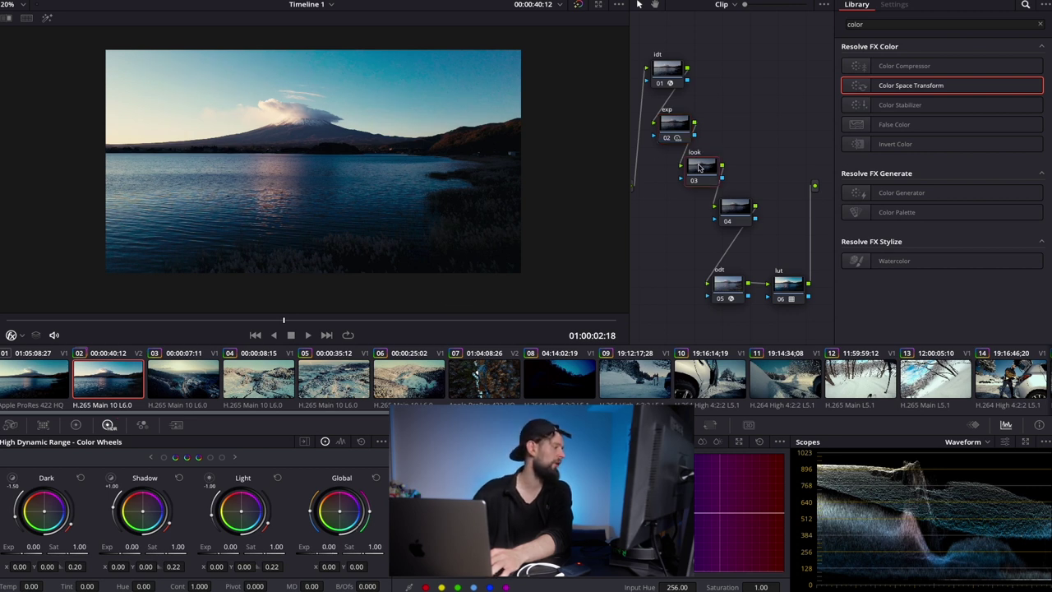
click(76, 426)
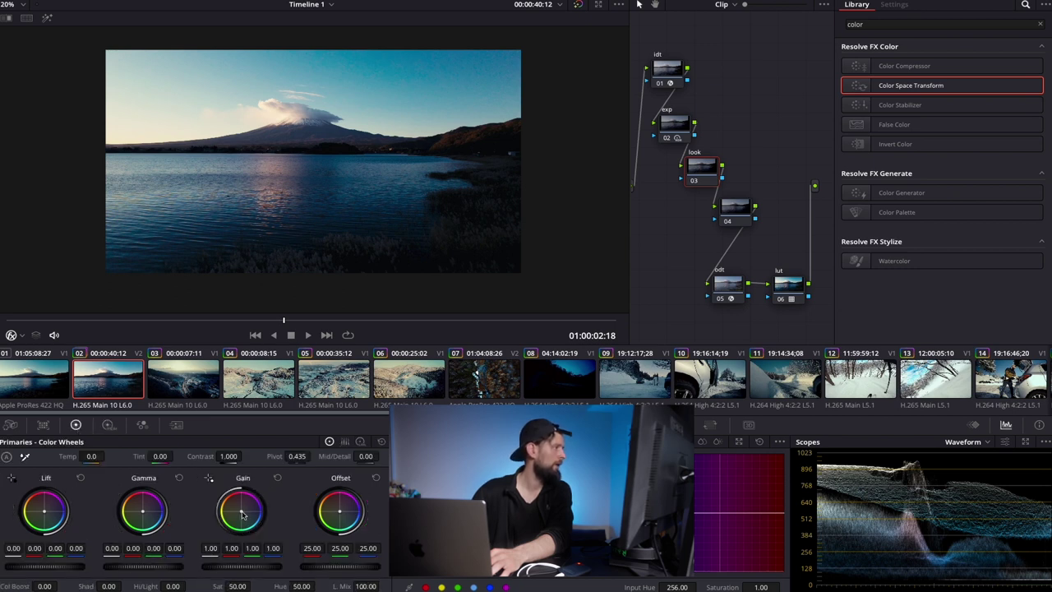
drag(241, 514, 239, 514)
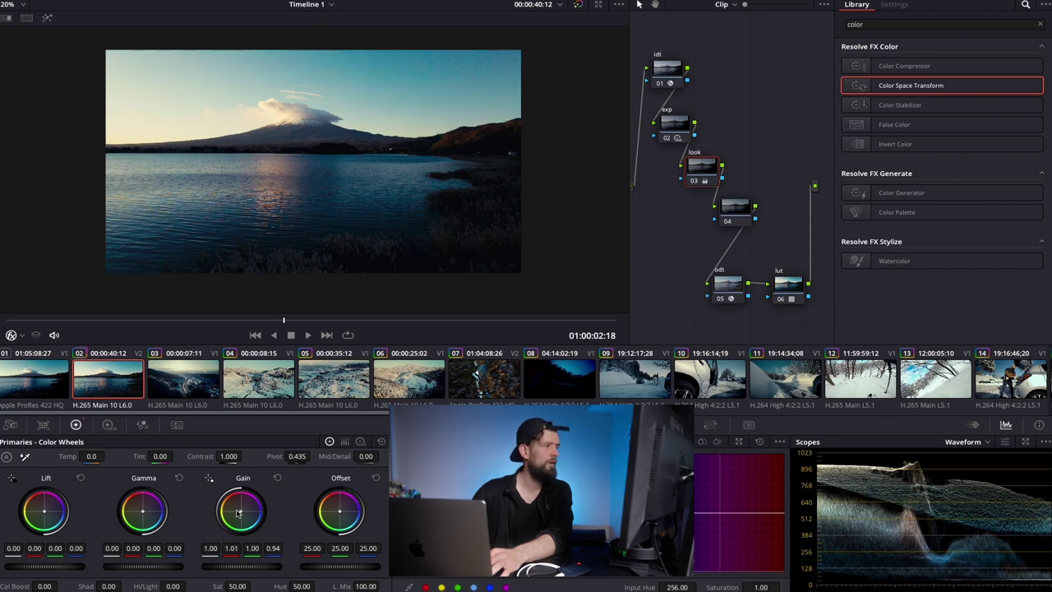
Boost blue saturation to 1.32 with Hue vs Sat on the sat node, compare, and preview full screen.
click(744, 210)
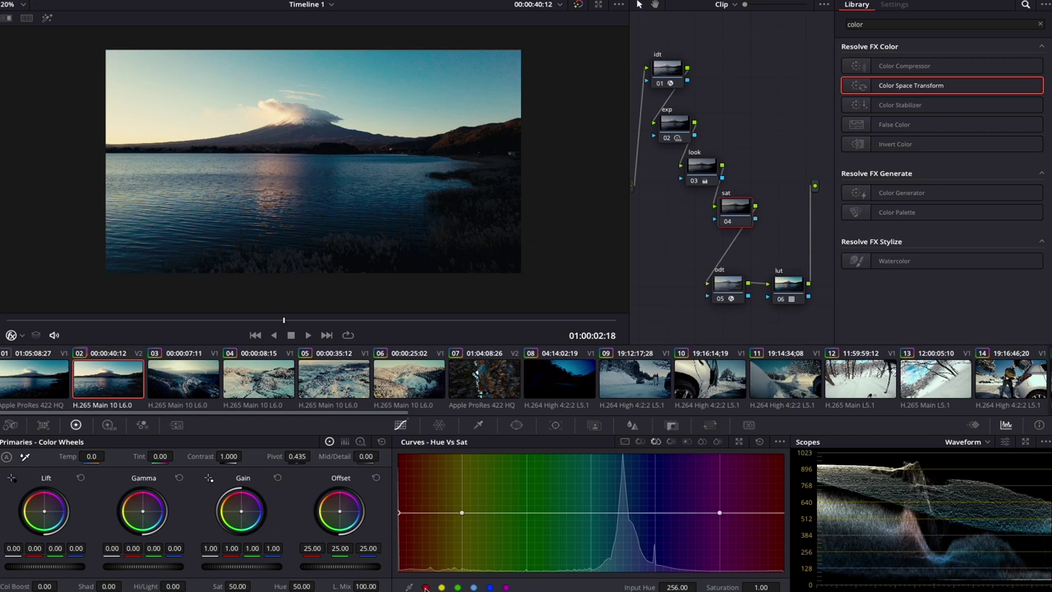
drag(400, 515, 400, 495)
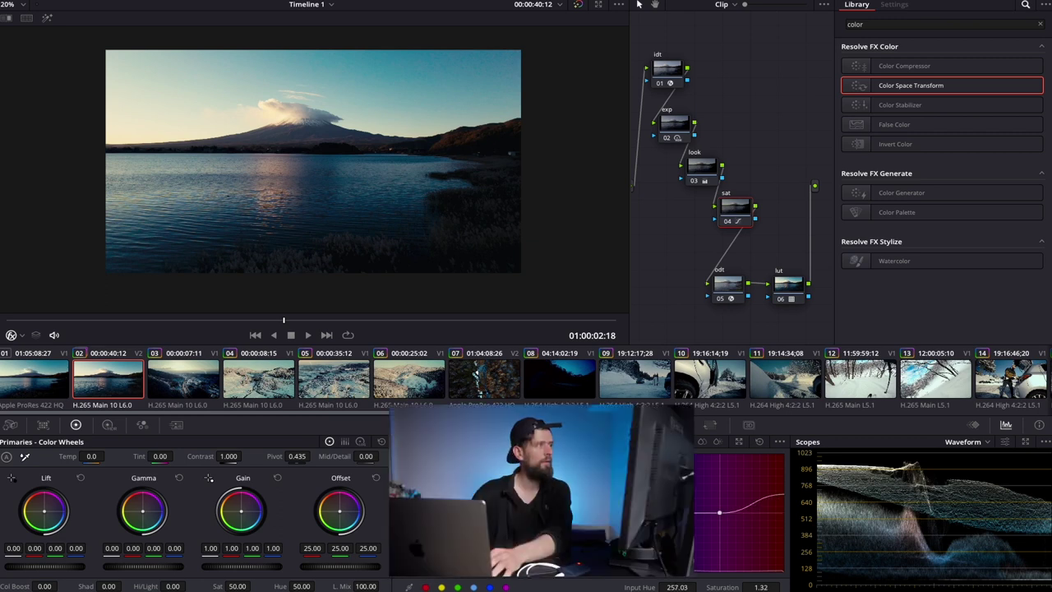
click(578, 4)
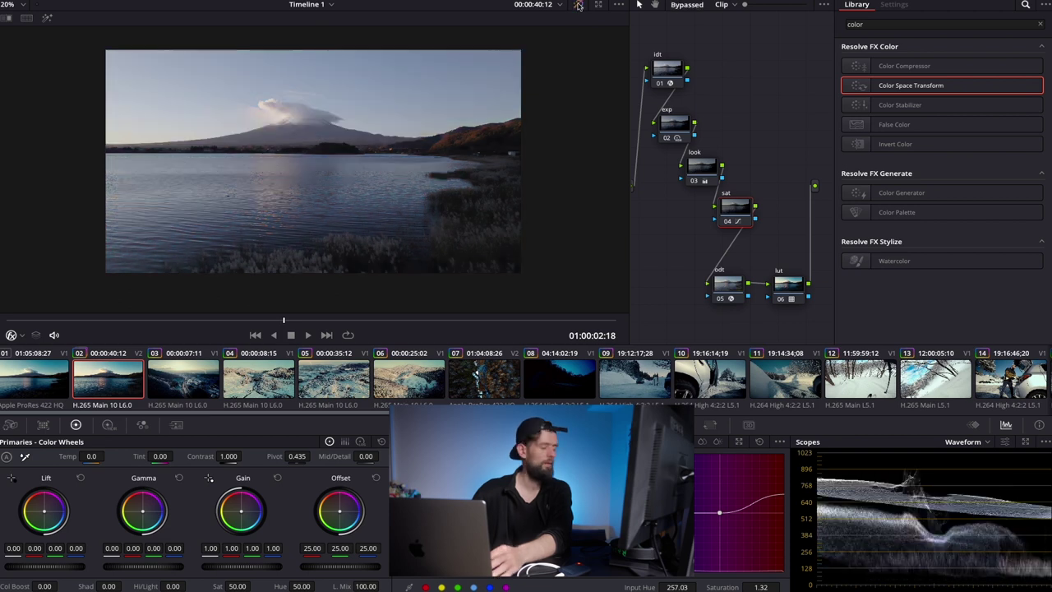
click(578, 5)
key(super+f)
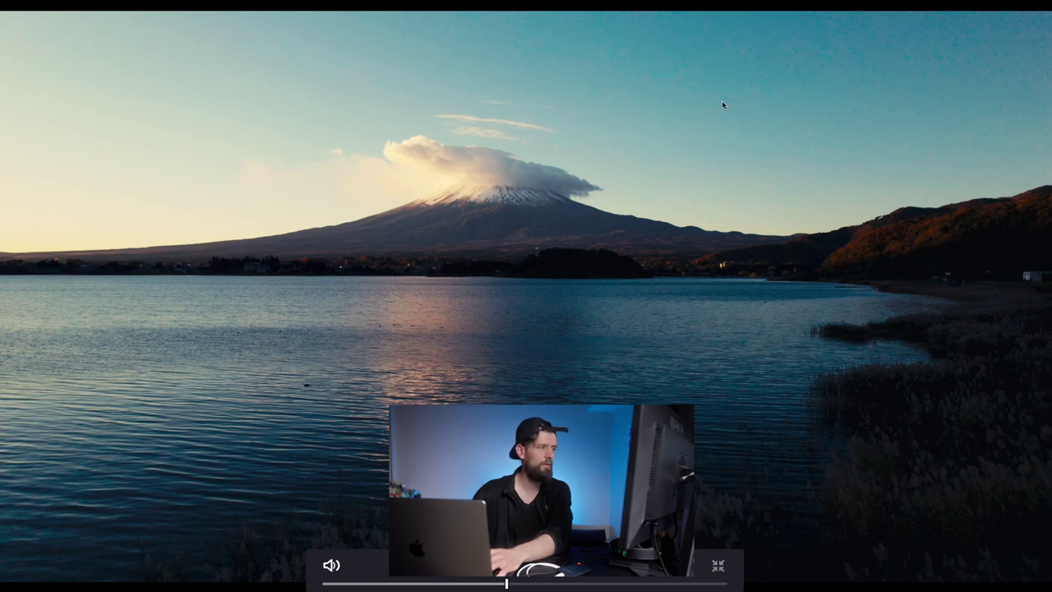
Exit the full-screen preview and show the idt node's Color Space Transform settings.
key(super+f)
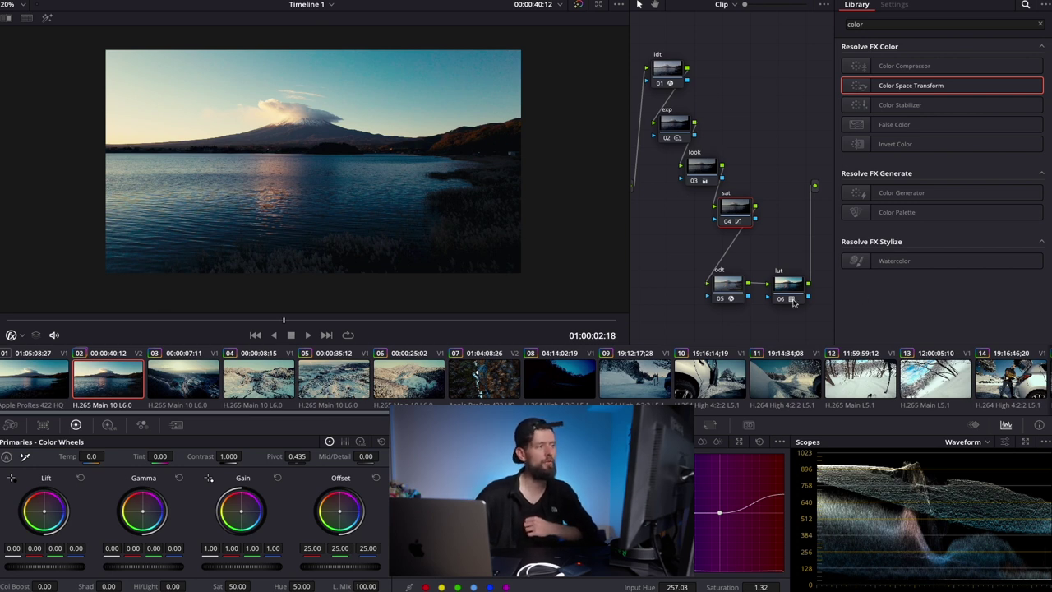
click(669, 80)
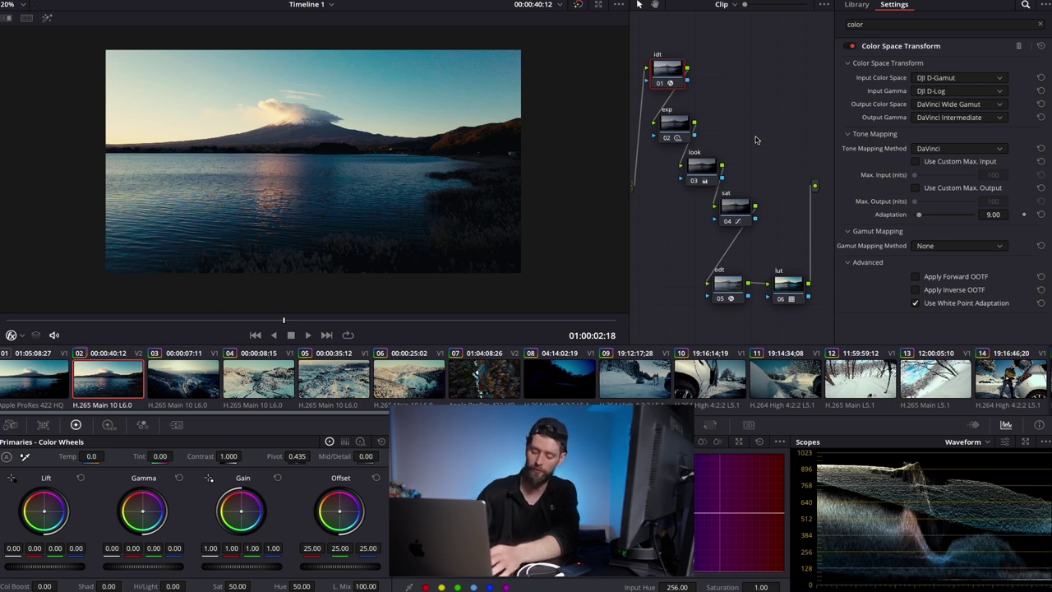
Load grade version 2, disable every node except DEHANCER, and compare with bypass.
key(ctrl+b)
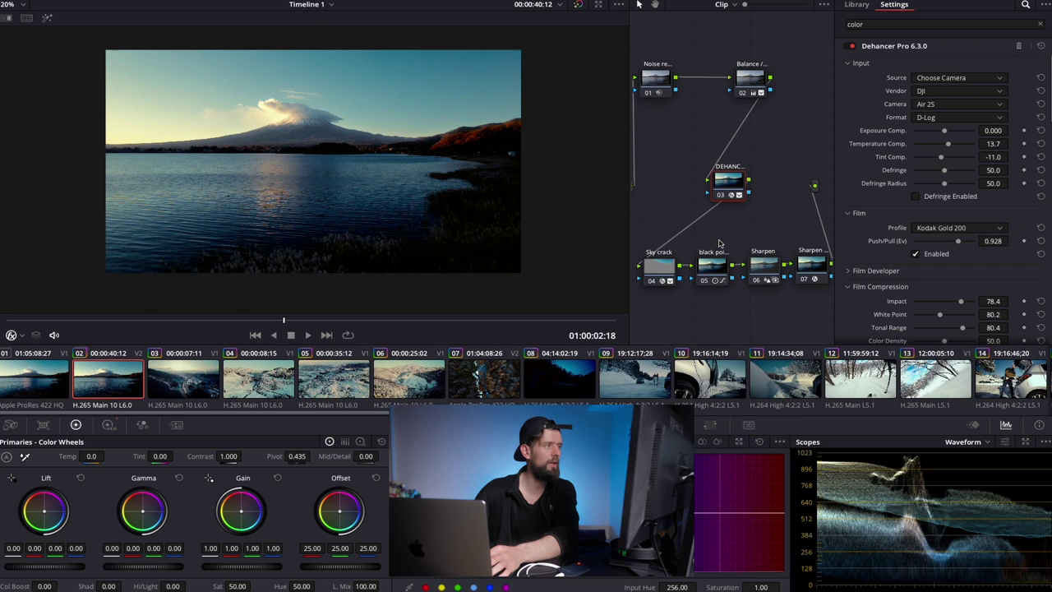
drag(646, 51, 791, 259)
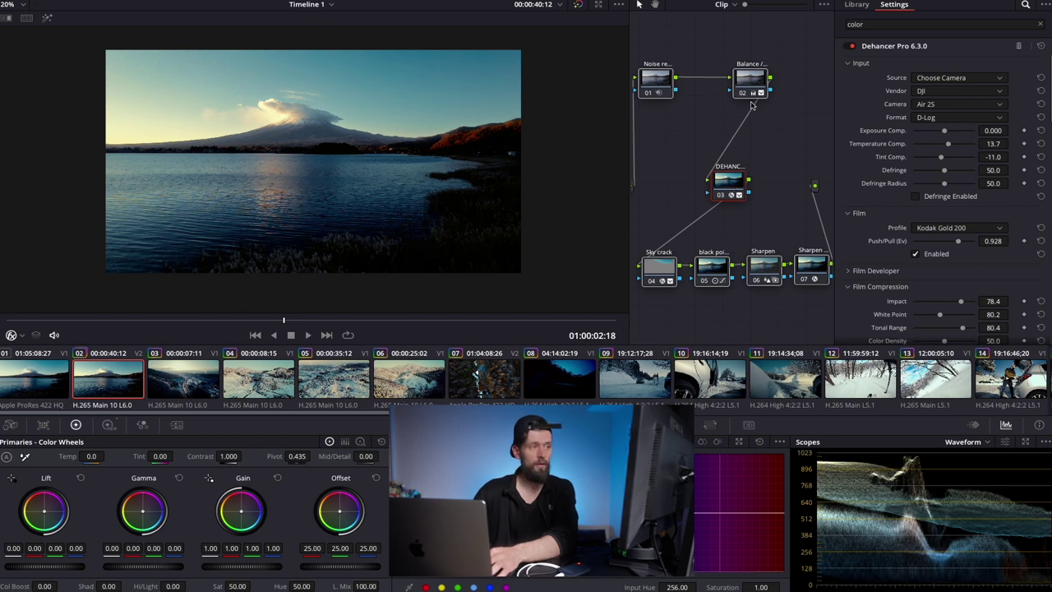
key(alt+d)
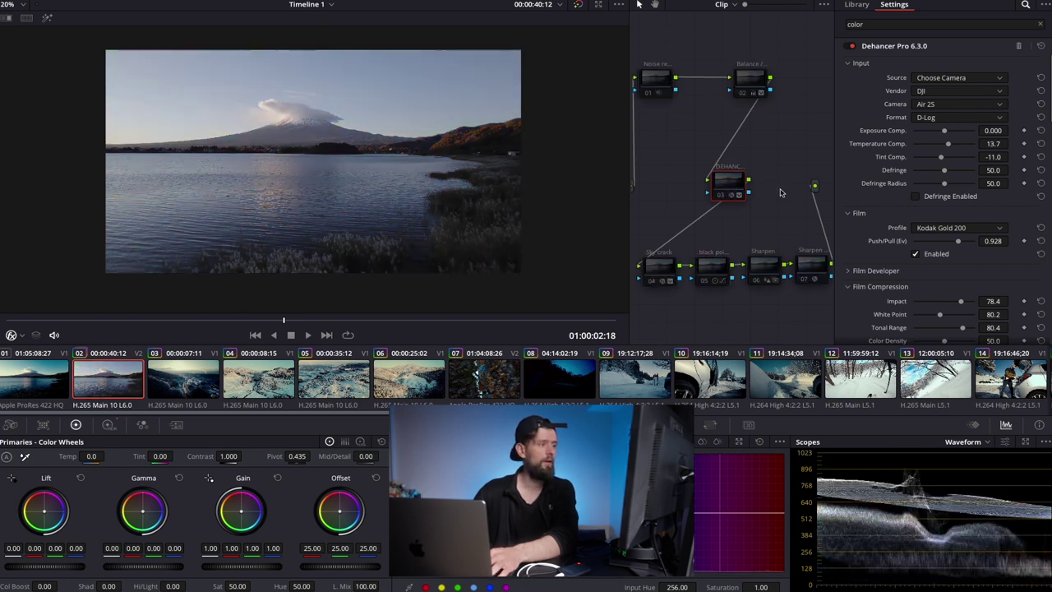
click(729, 191)
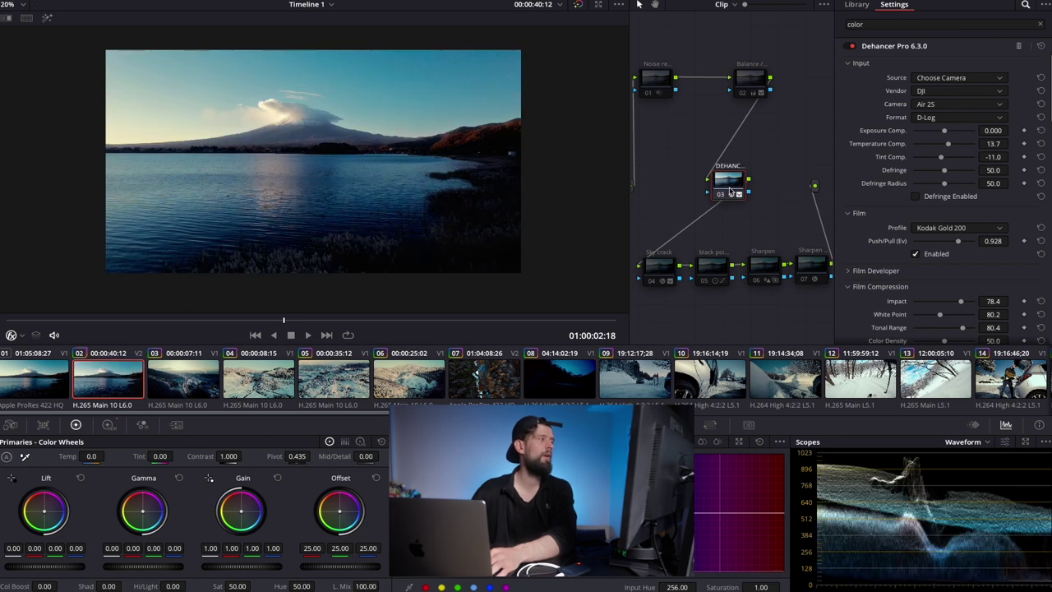
click(579, 5)
click(579, 5)
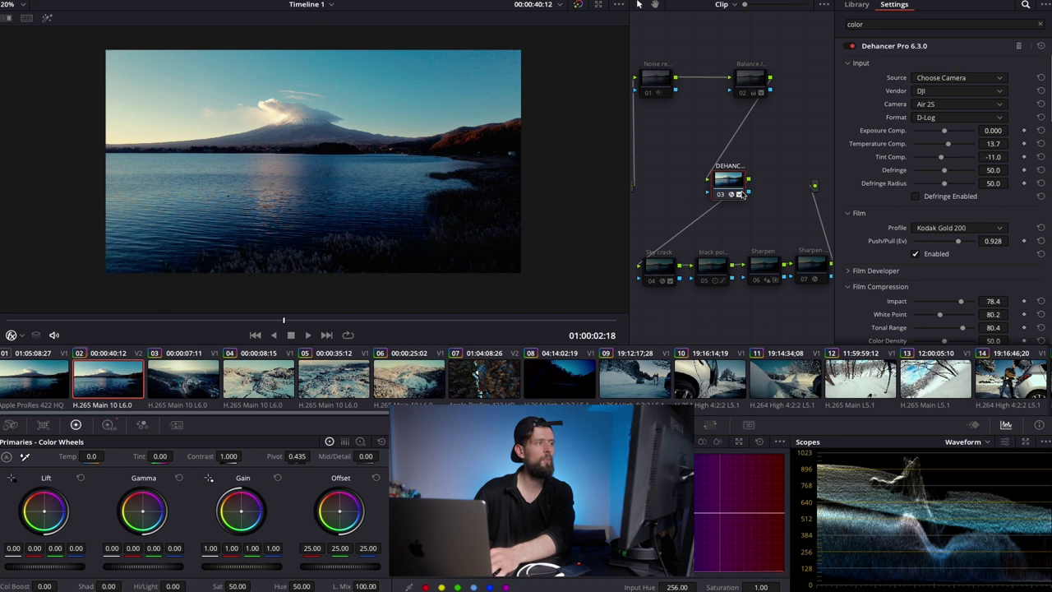
Inspect the settings of the second, fifth and Sharpen nodes.
click(656, 82)
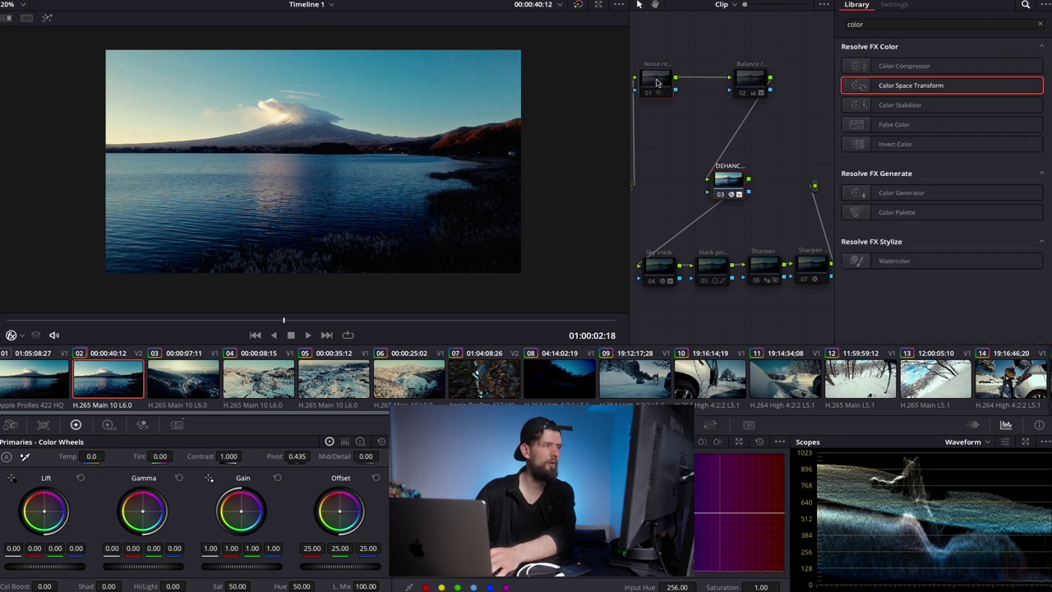
click(751, 80)
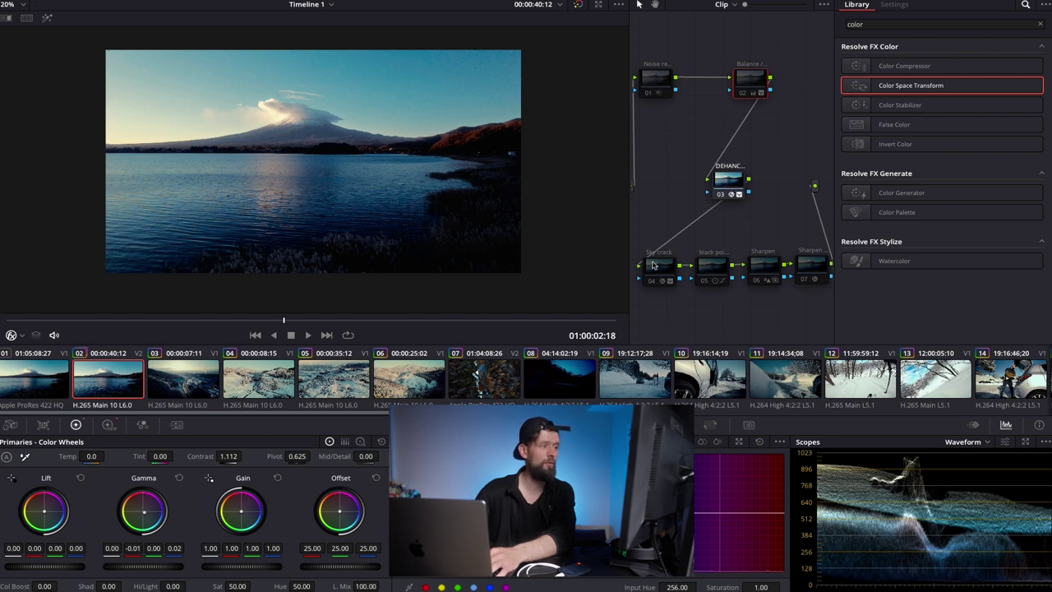
click(712, 268)
click(761, 267)
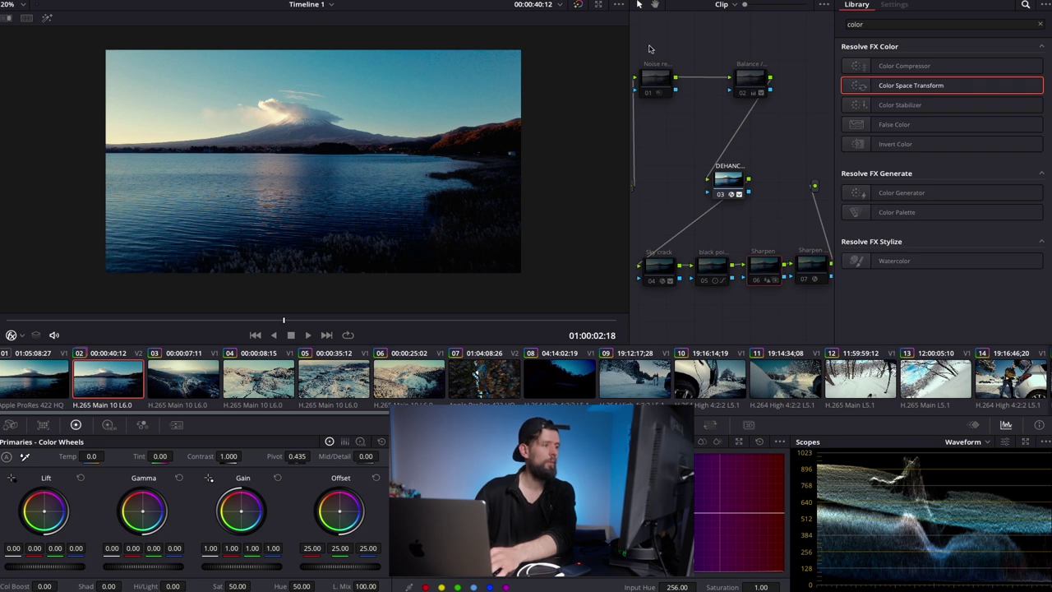
Turn off all seven nodes, leave only DEHANCER active, and toggle bypass to compare.
drag(638, 44, 814, 316)
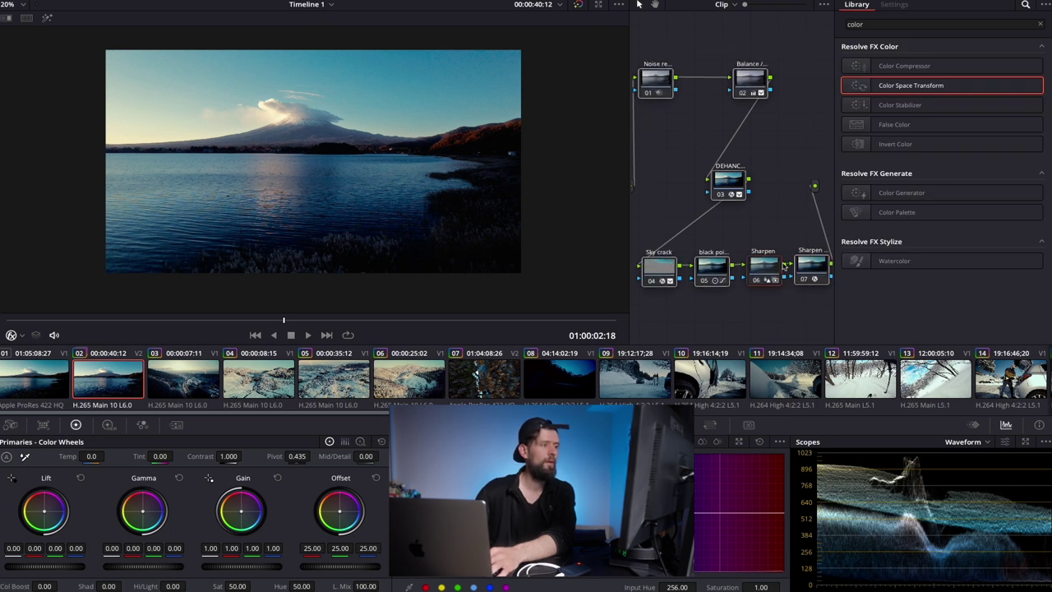
key(ctrl+d)
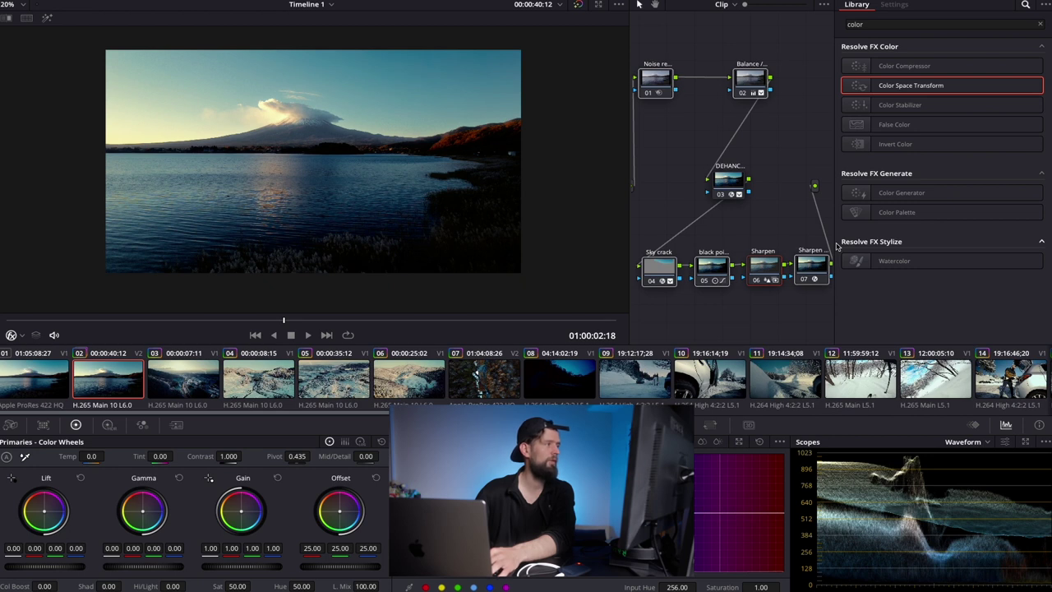
key(alt+d)
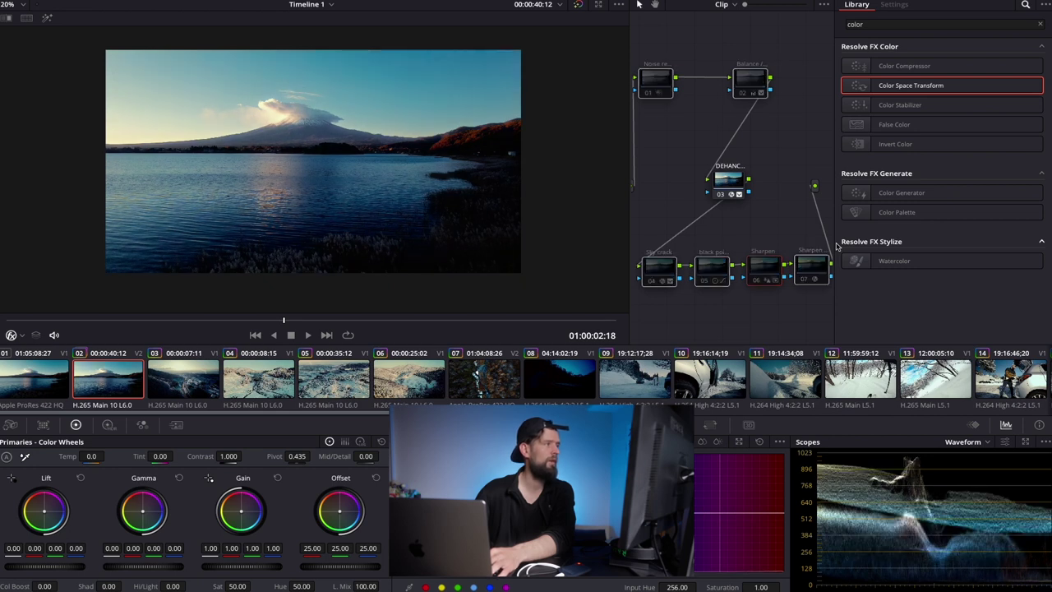
click(579, 5)
click(578, 5)
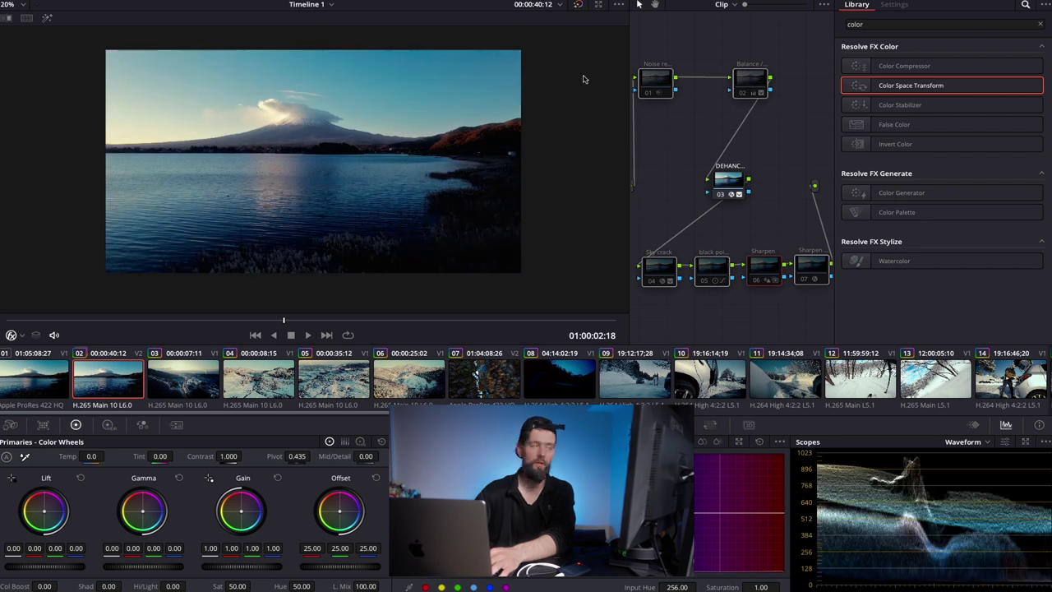
Review the version-2 grade full screen, then re-enable all seven nodes.
key(super+f)
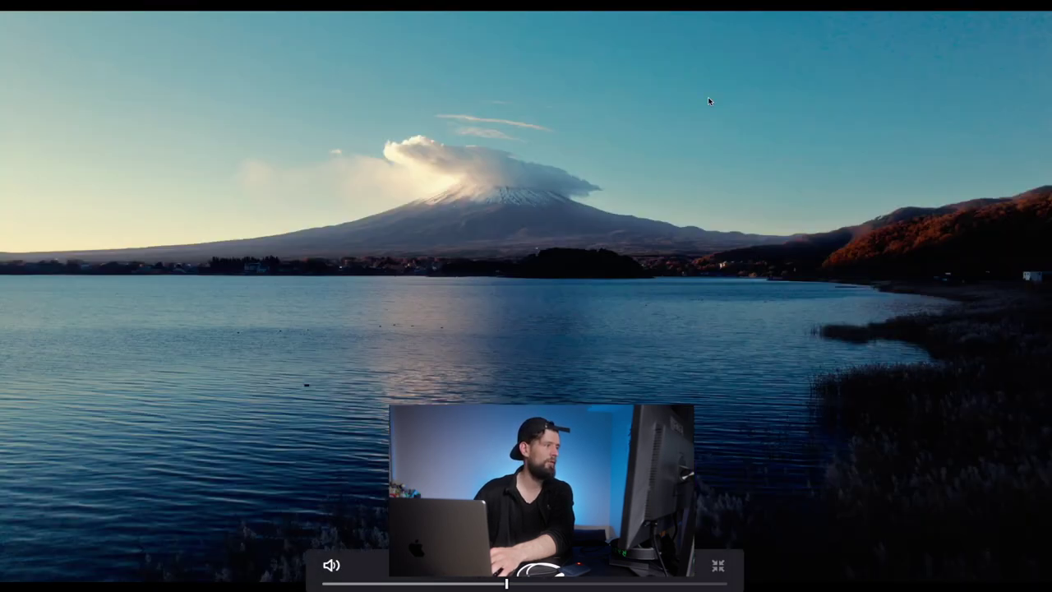
key(shift+d)
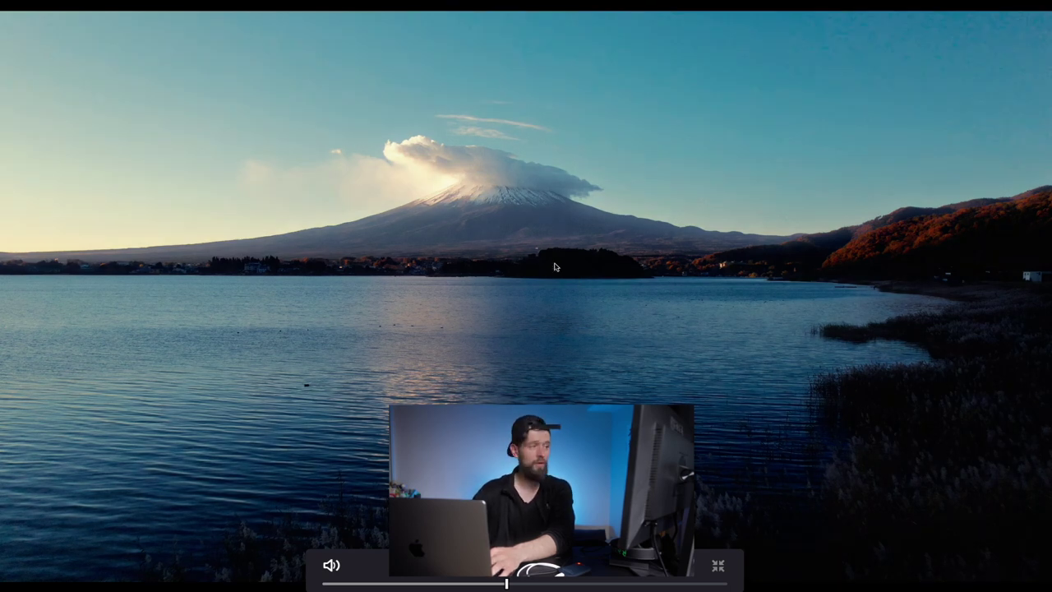
key(Escape)
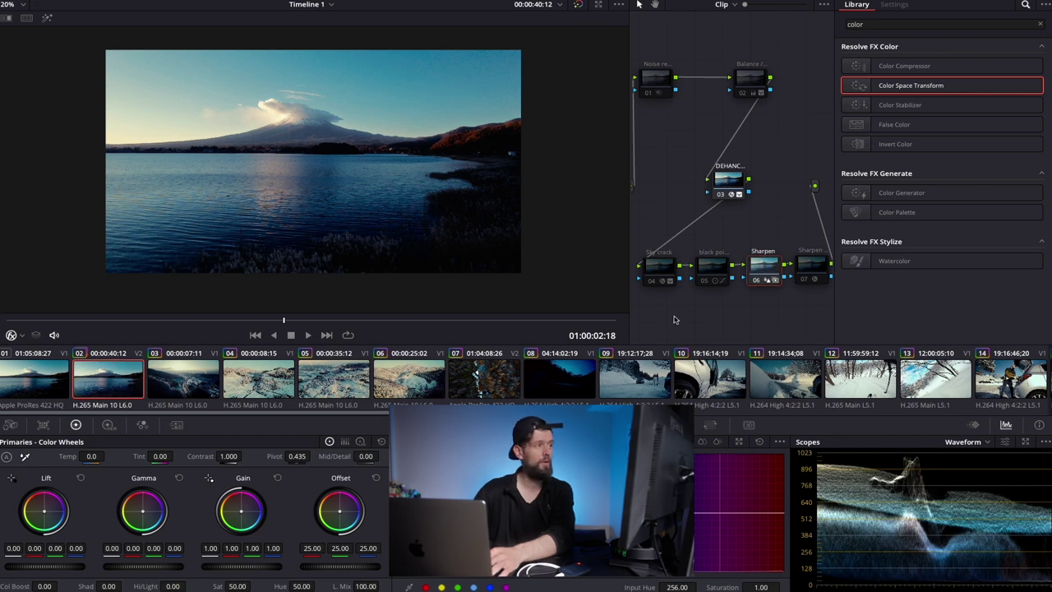
drag(643, 50, 801, 280)
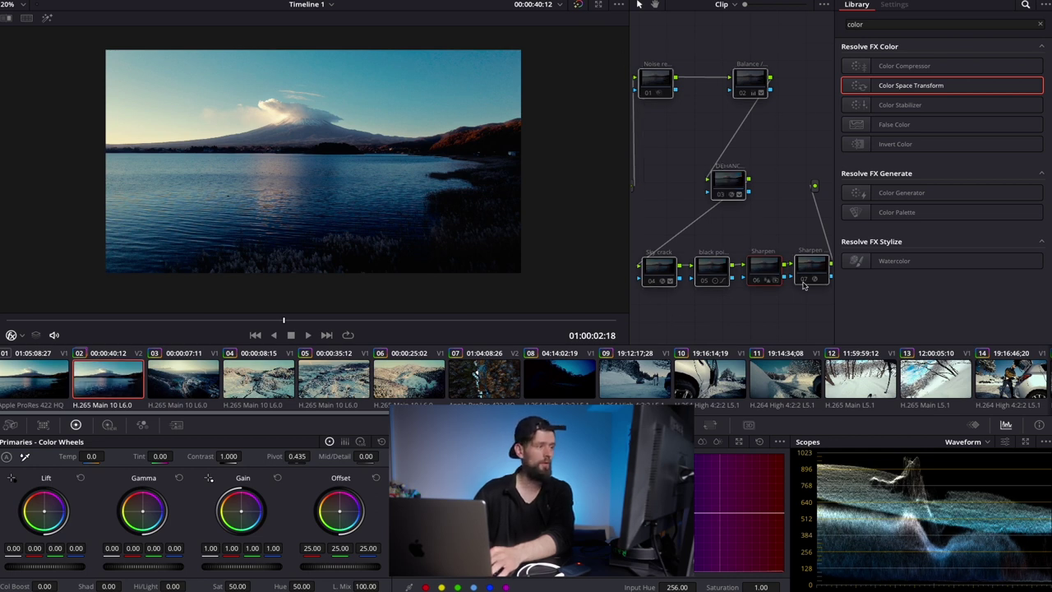
key(ctrl+d)
key(ctrl+d)
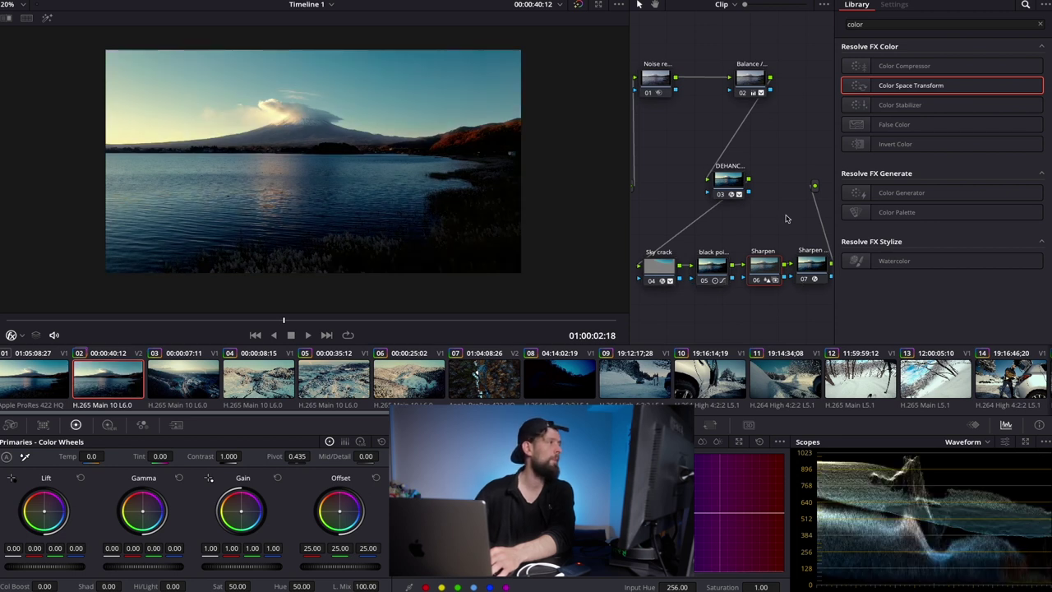
Load grade version 4 and drop Dehancer Pro 6.3.0 onto its single Dehancer node.
key(ctrl+n)
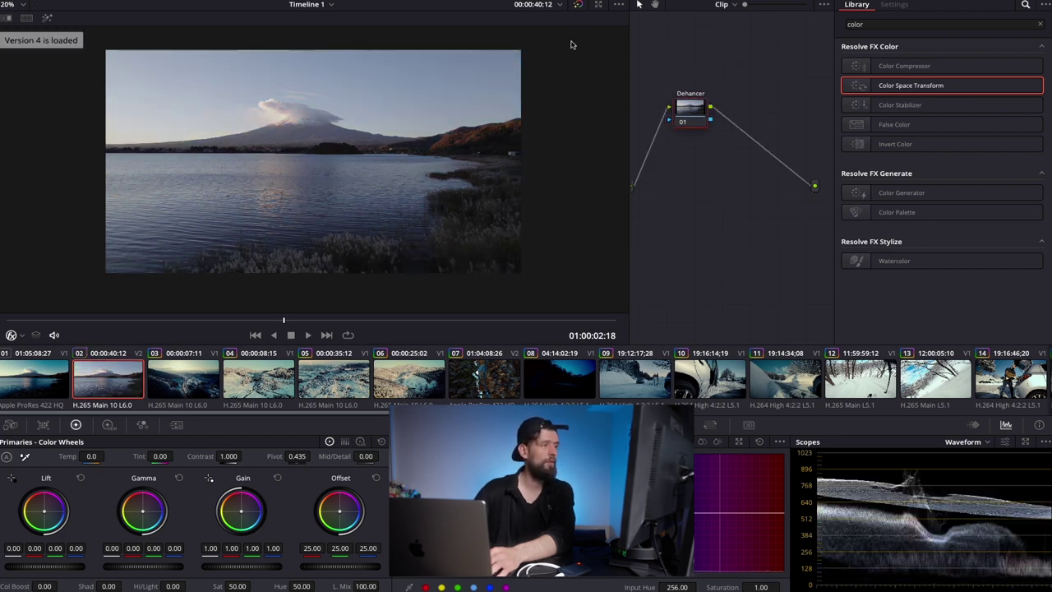
drag(693, 113, 709, 114)
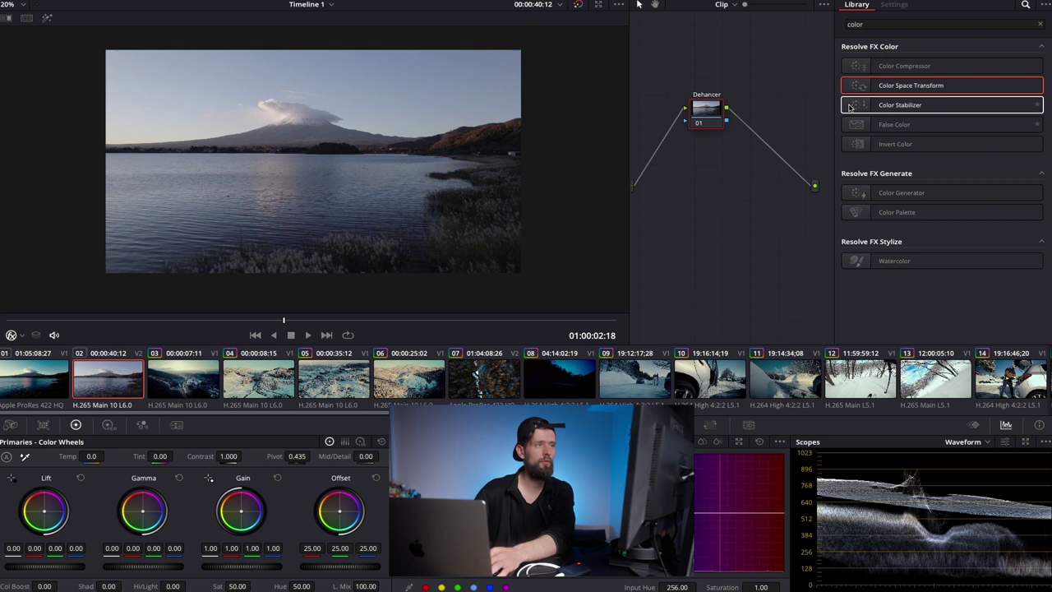
double_click(887, 23)
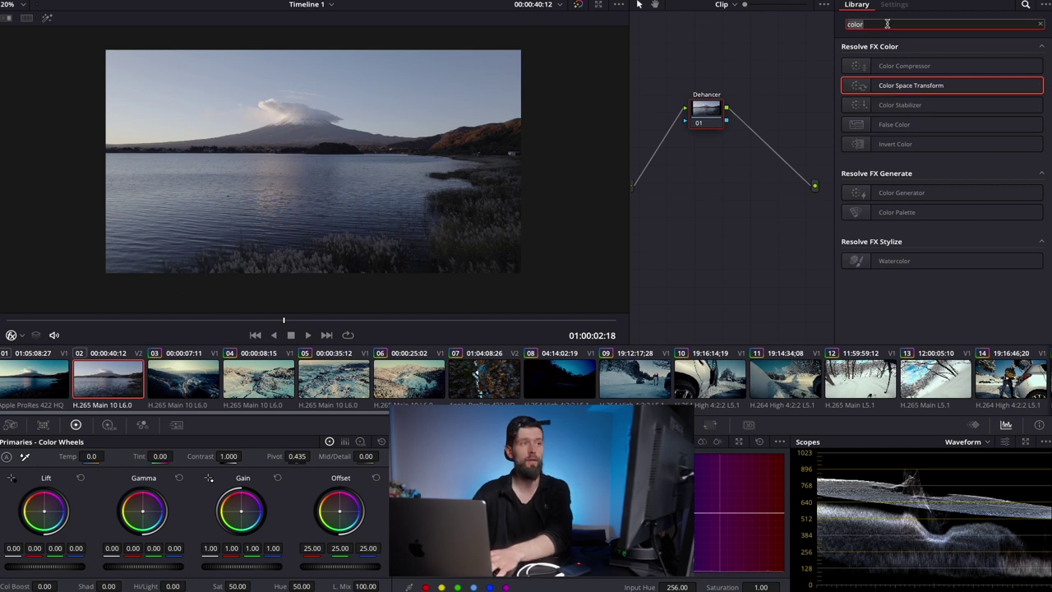
text(dehancer)
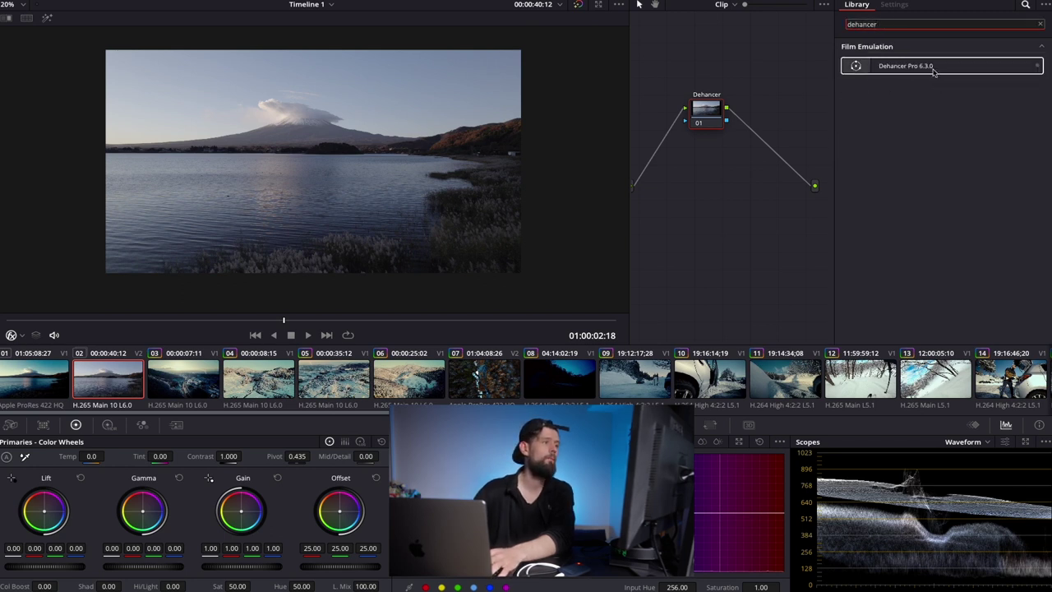
drag(904, 66, 715, 114)
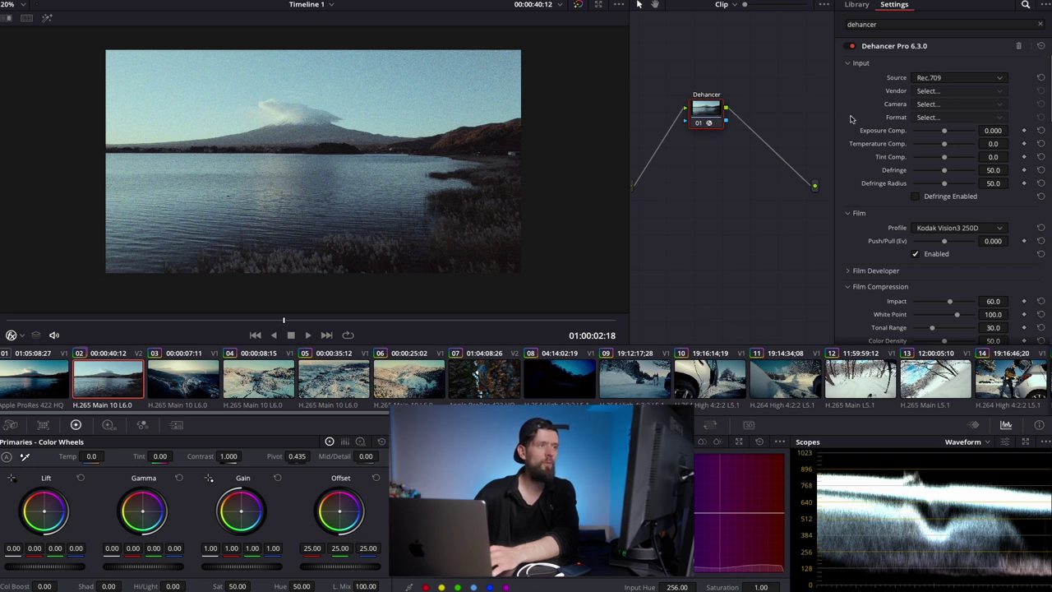
Disable the Expand, Print, Film Grain and Halation modules, then return to the top of the Dehancer panel.
scroll(904, 123, down, 5)
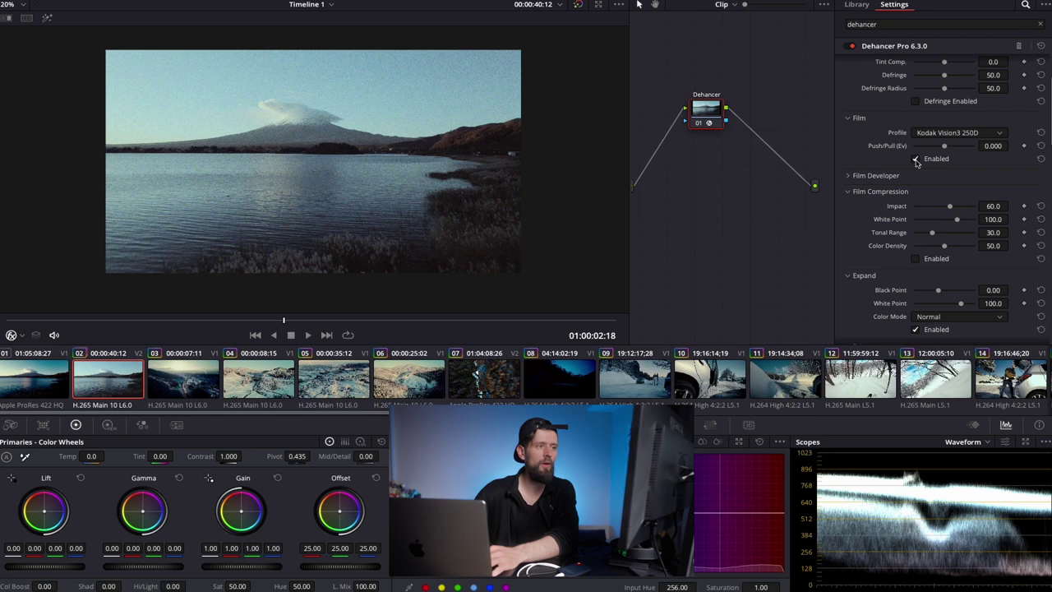
scroll(919, 170, down, 3)
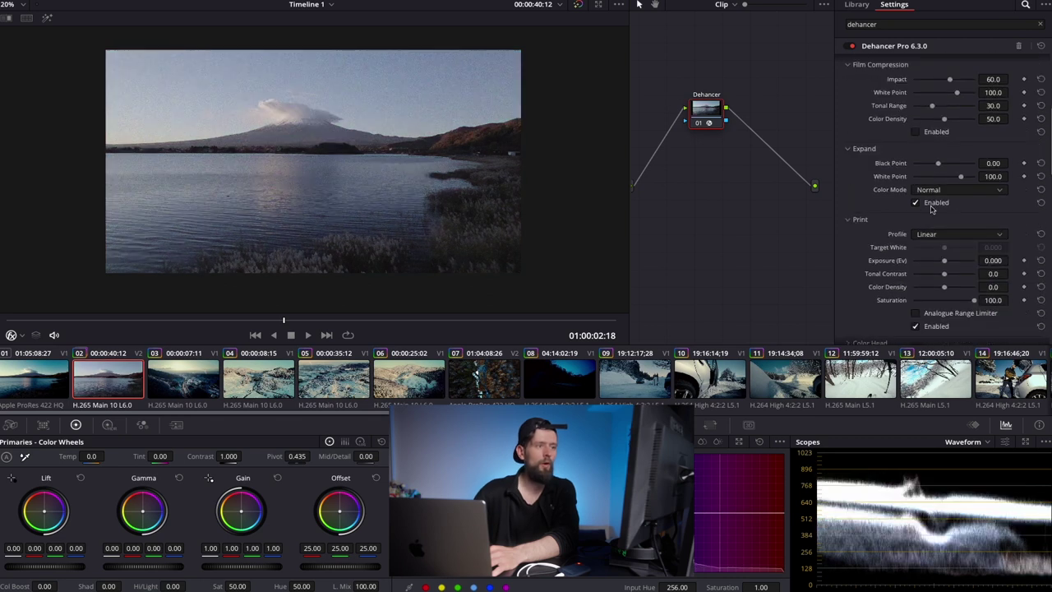
click(916, 203)
scroll(917, 201, down, 6)
click(917, 199)
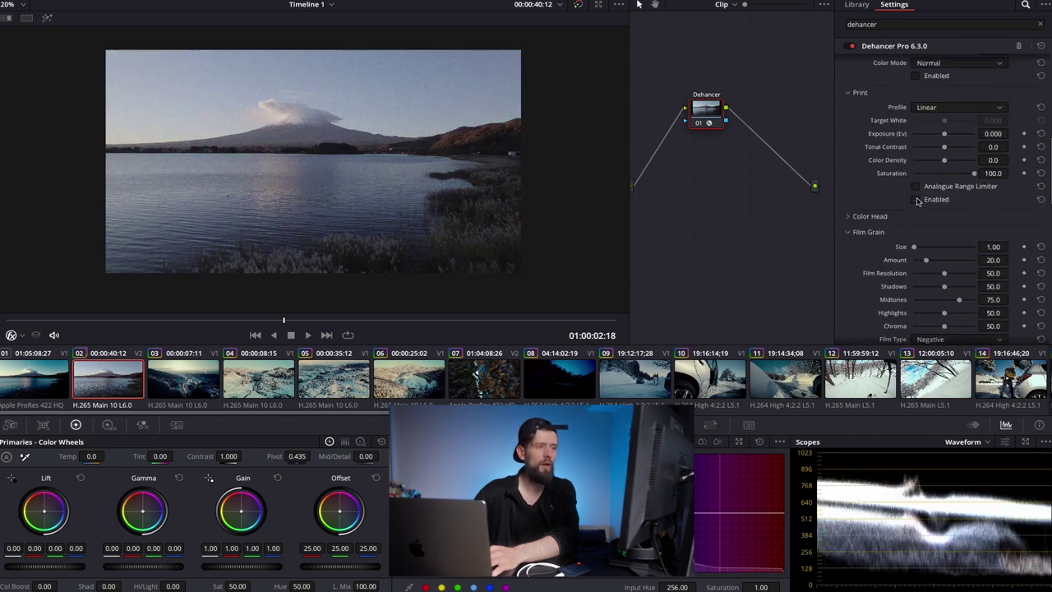
scroll(918, 201, down, 6)
click(913, 238)
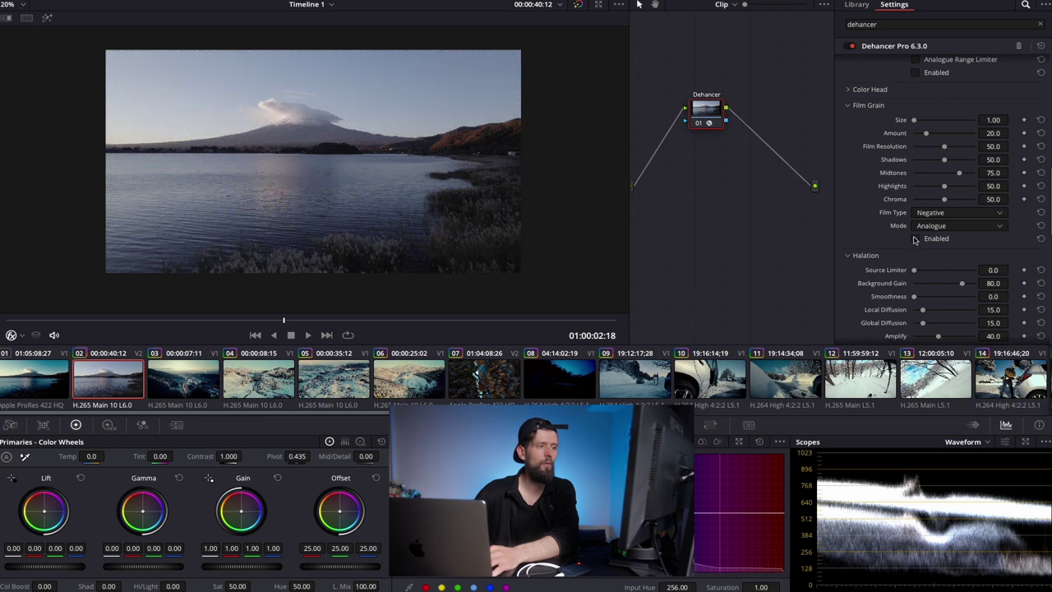
scroll(913, 238, down, 8)
click(913, 229)
scroll(914, 229, down, 14)
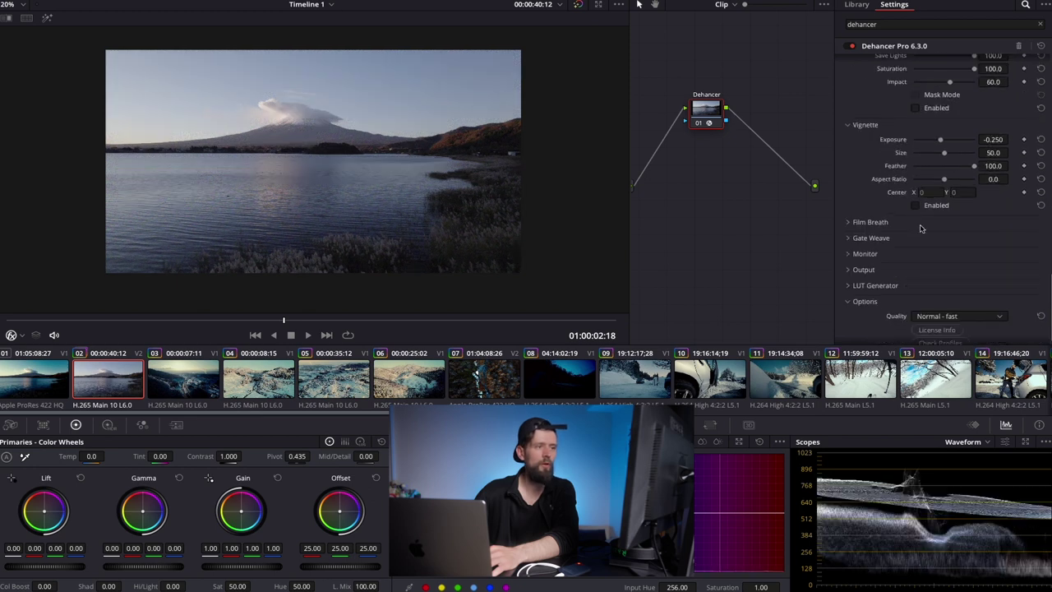
scroll(920, 229, up, 20)
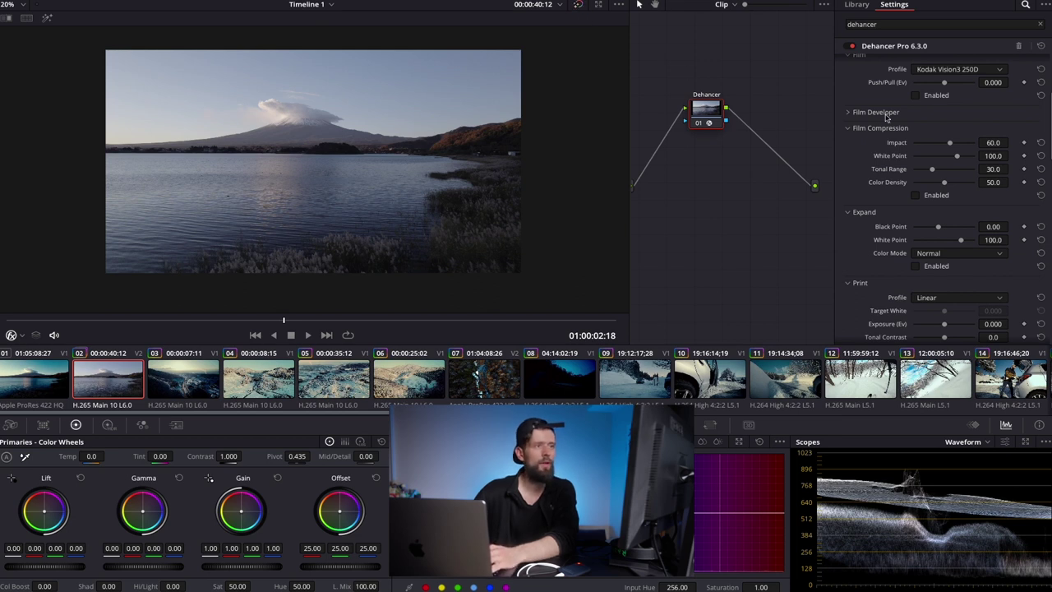
scroll(922, 103, up, 5)
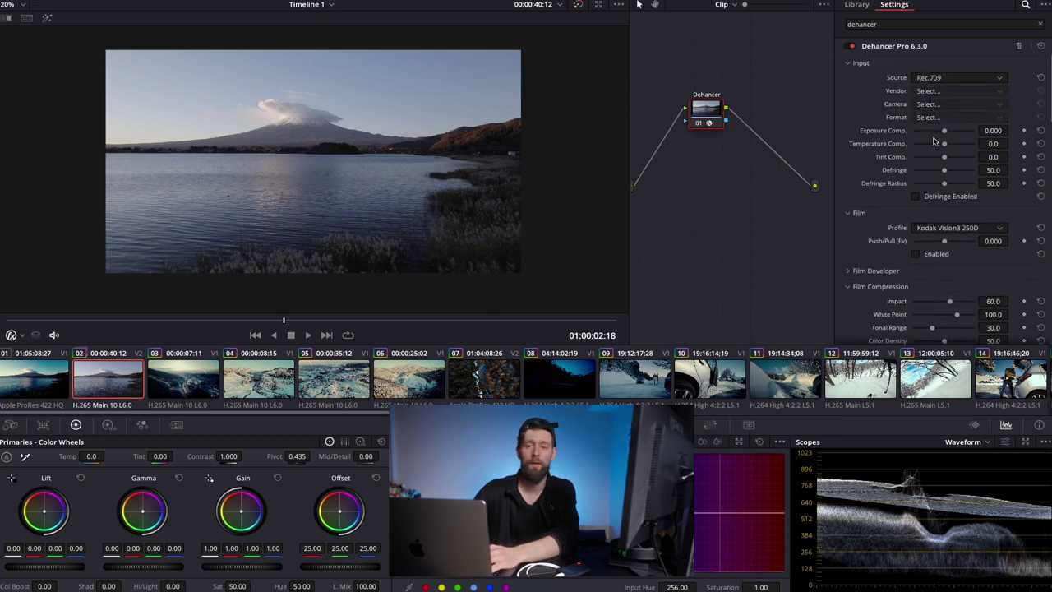
Set Dehancer's input source to a DJI Air 2S camera recording in D-Log.
click(943, 80)
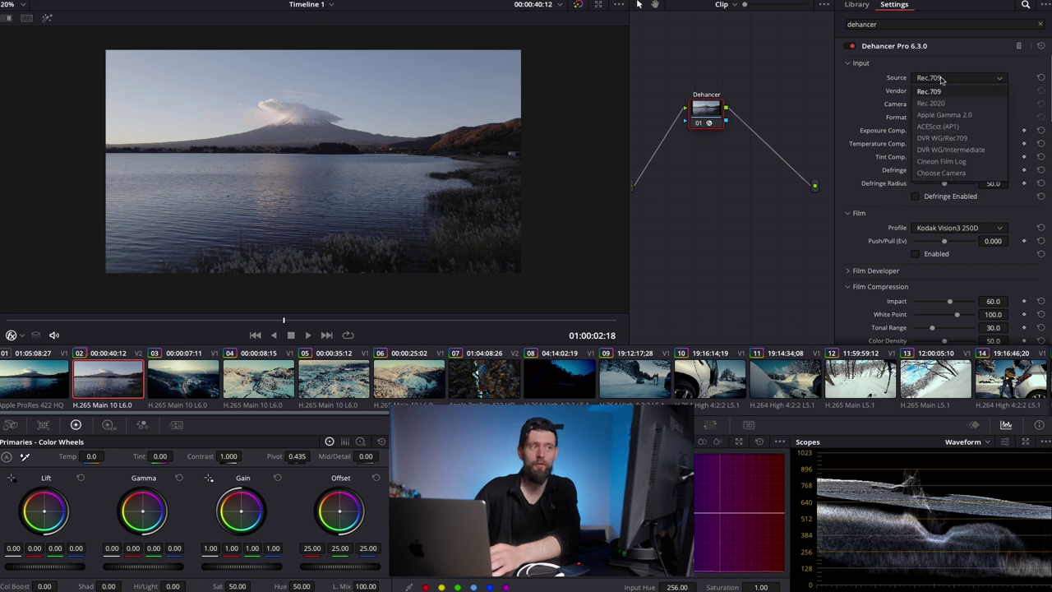
click(942, 174)
click(950, 92)
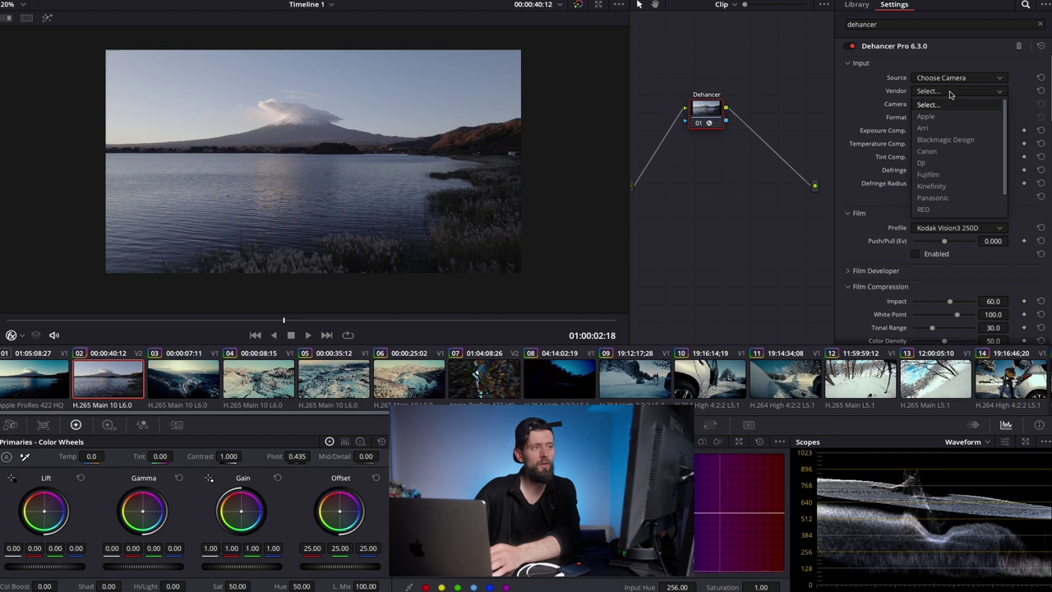
click(946, 164)
click(943, 104)
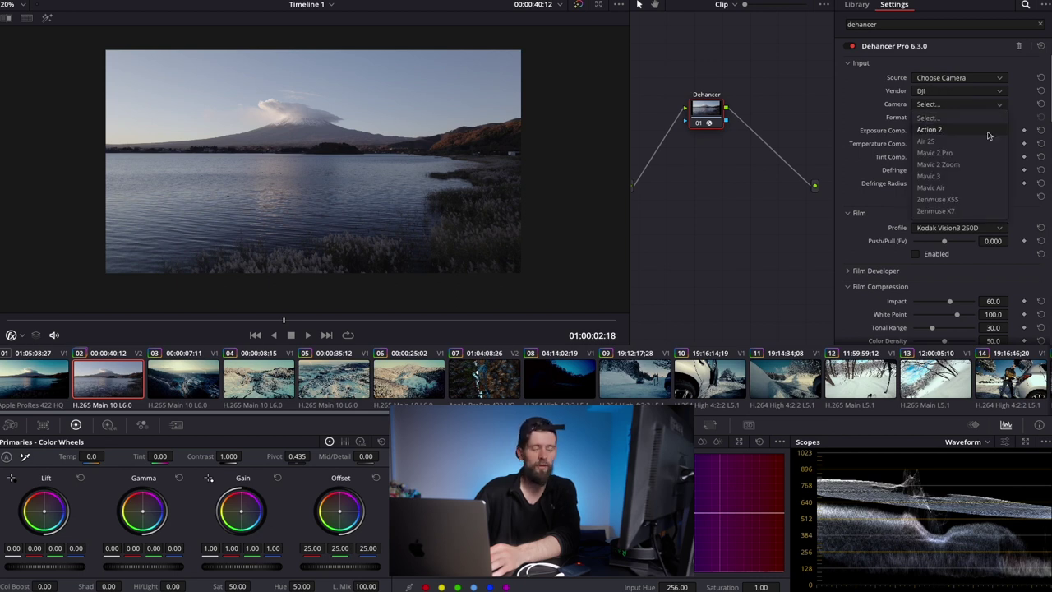
click(942, 142)
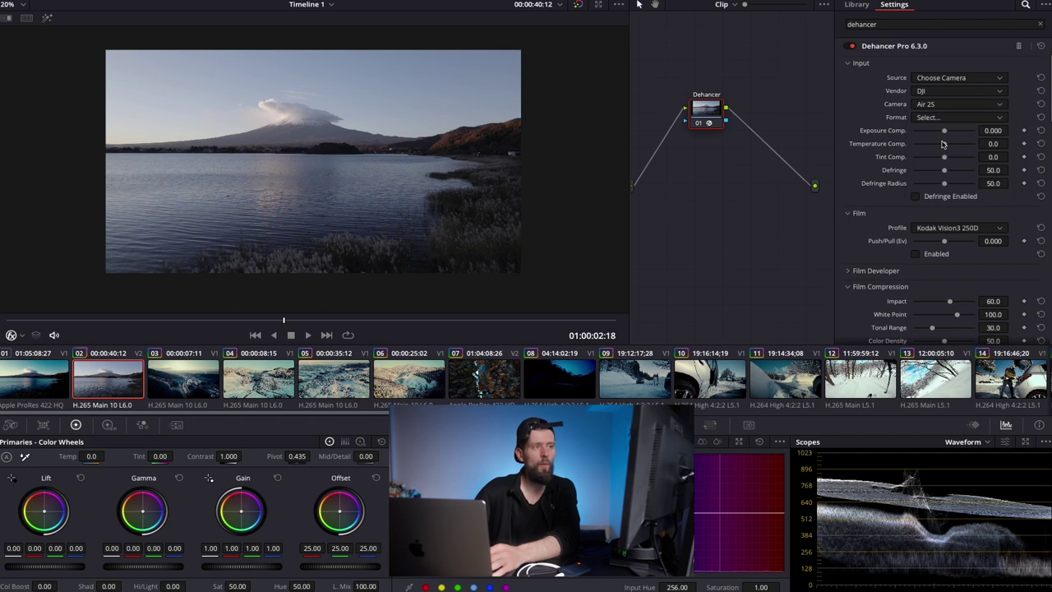
click(946, 117)
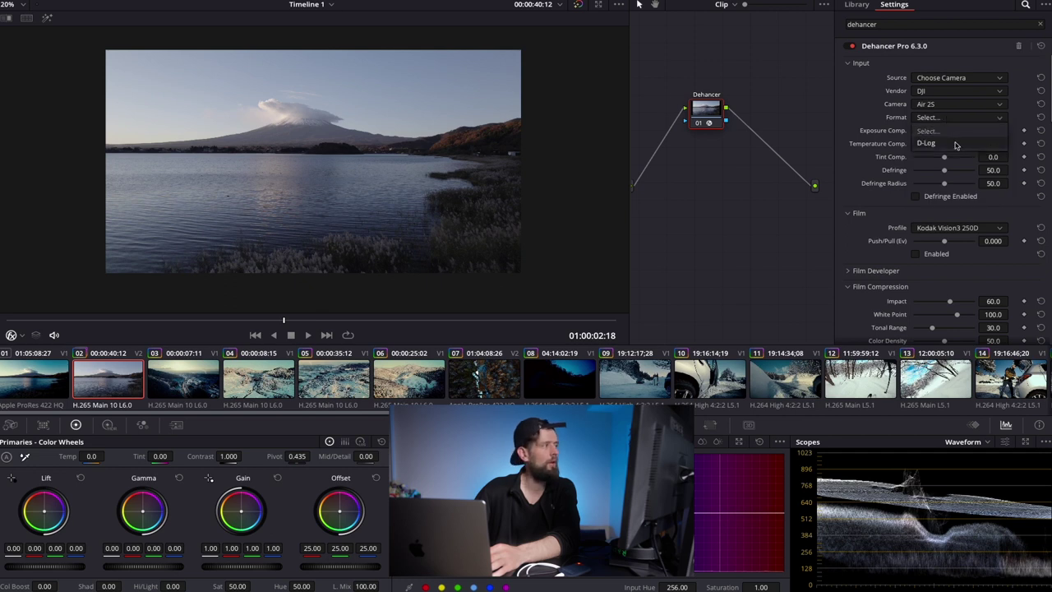
click(956, 145)
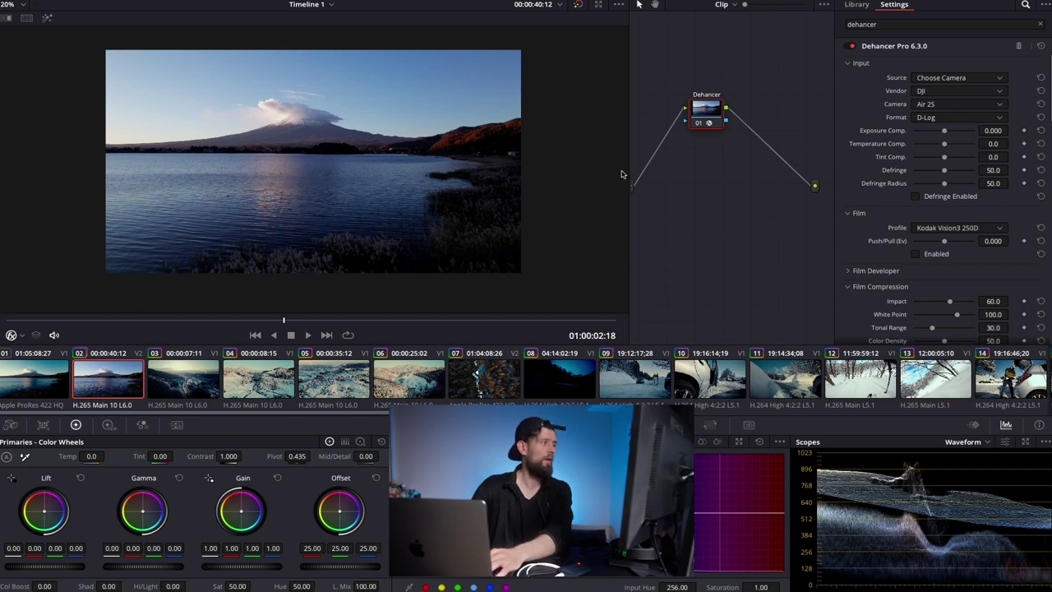
Toggle the Dehancer node off and back on to compare before and after.
key(ctrl+d)
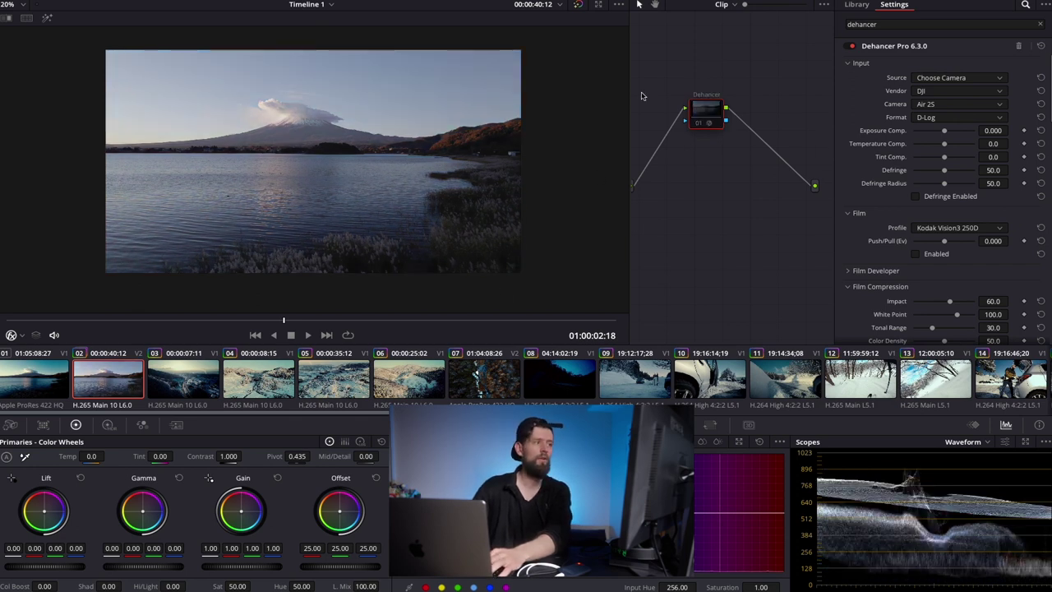
key(ctrl+d)
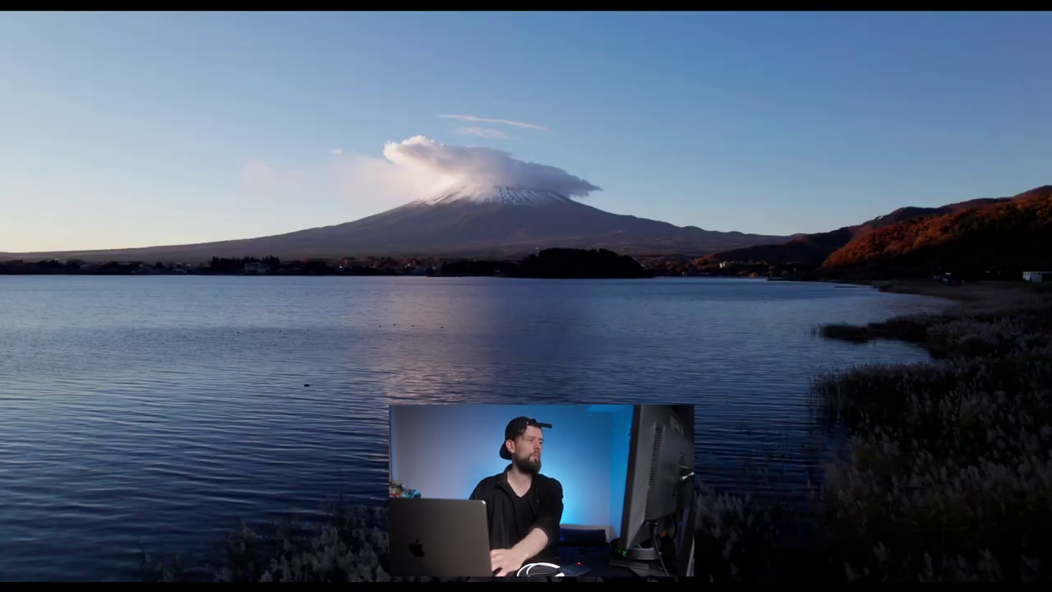
mouse_move(724, 329)
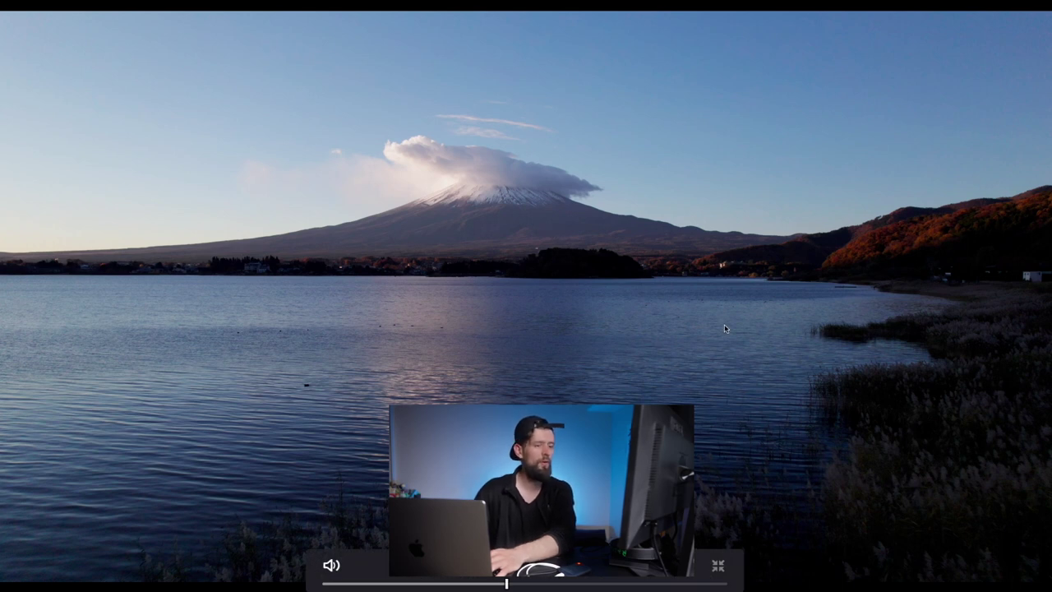
key(Escape)
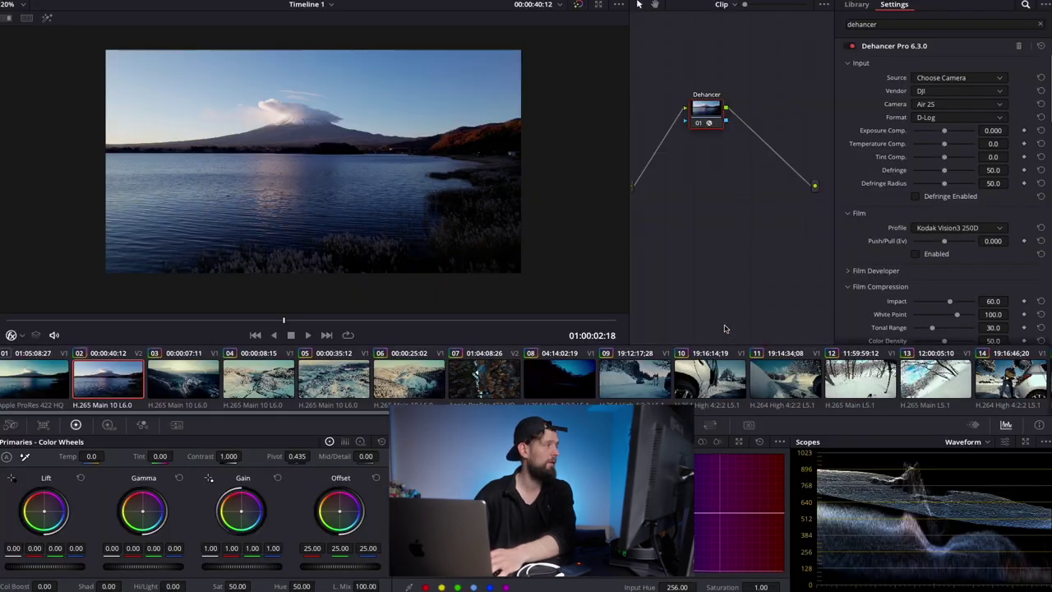
key(ctrl+b)
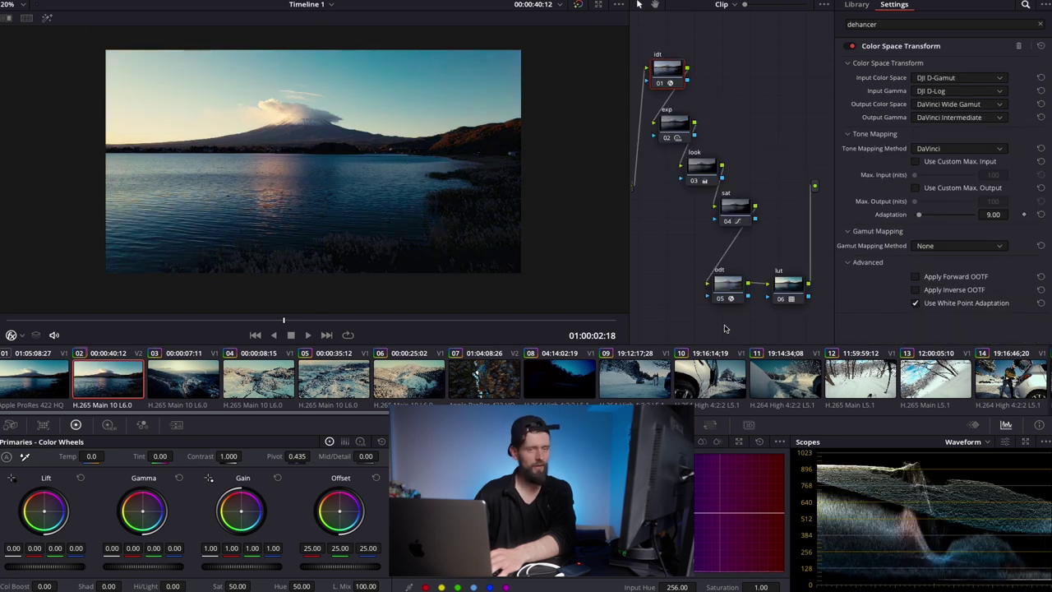
key(ctrl+n)
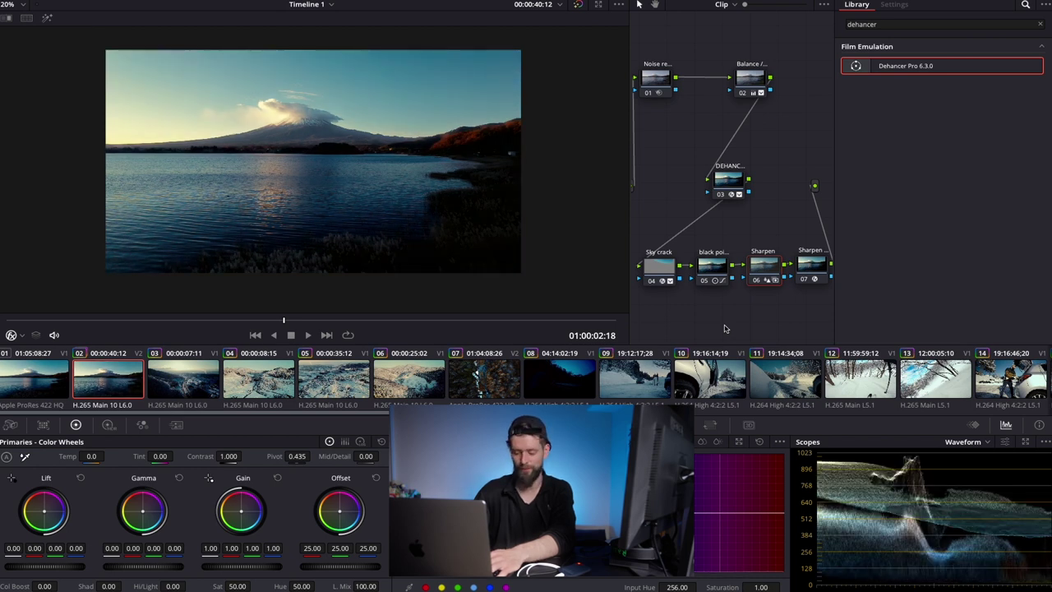
key(ctrl+f)
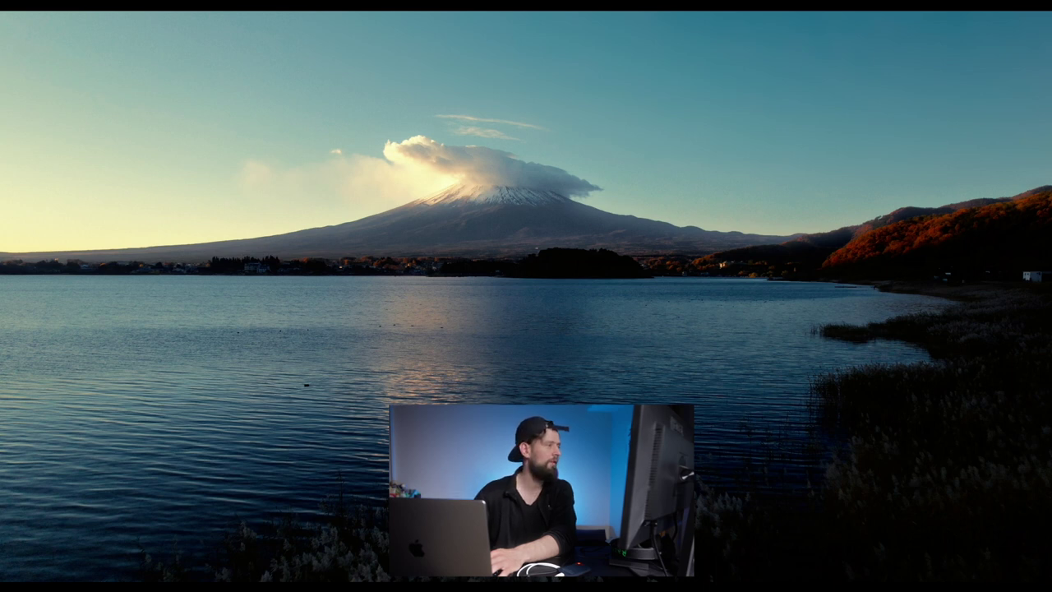
key(shift+d)
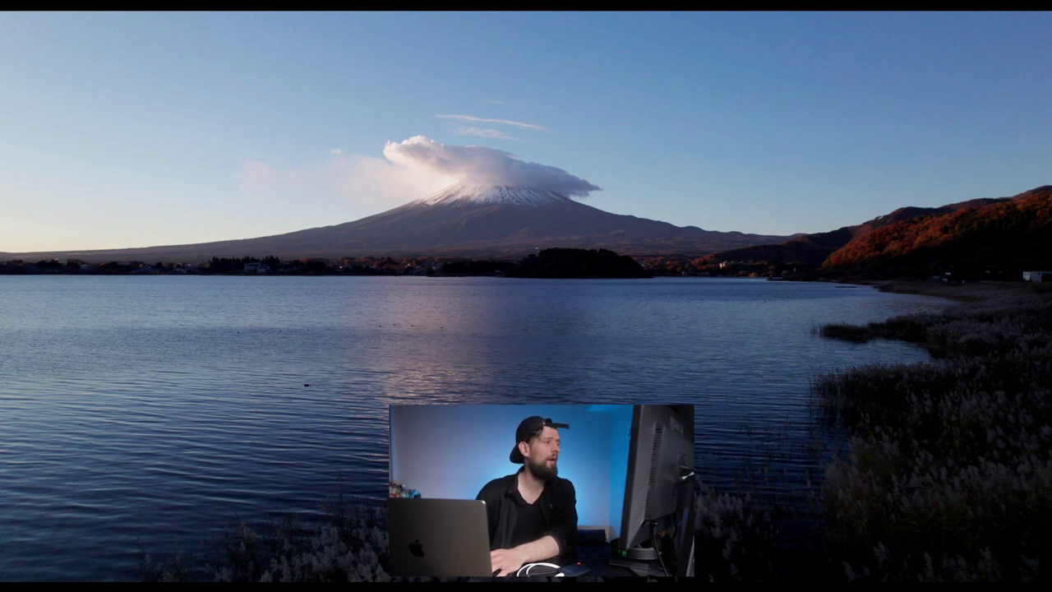
key(Escape)
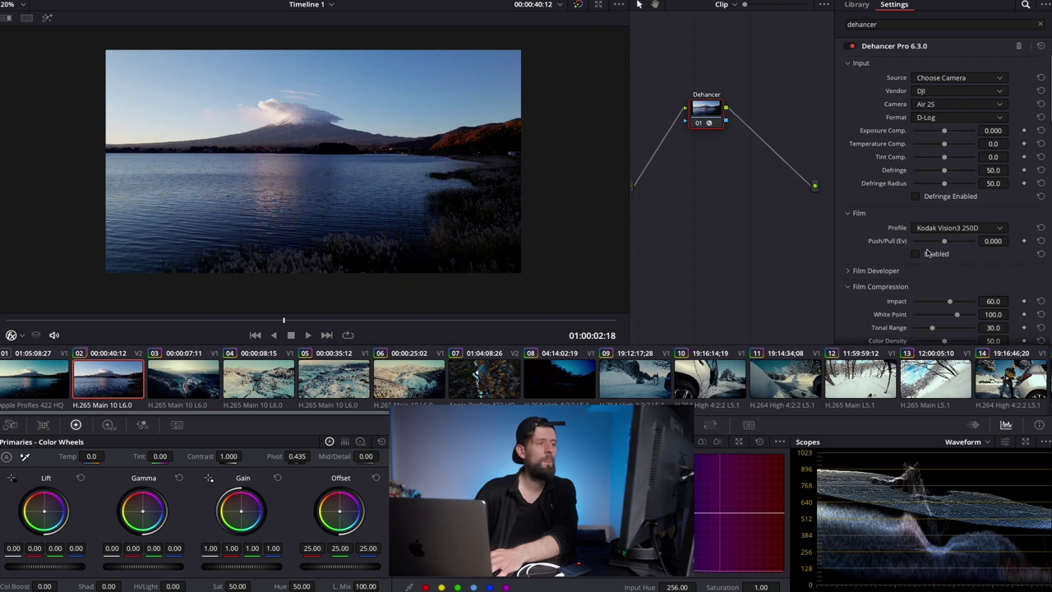
Collapse the Film Compression, Expand, Print, Film Grain, Halation, Bloom and Vignette sections.
scroll(862, 230, down, 3)
scroll(861, 229, up, 2)
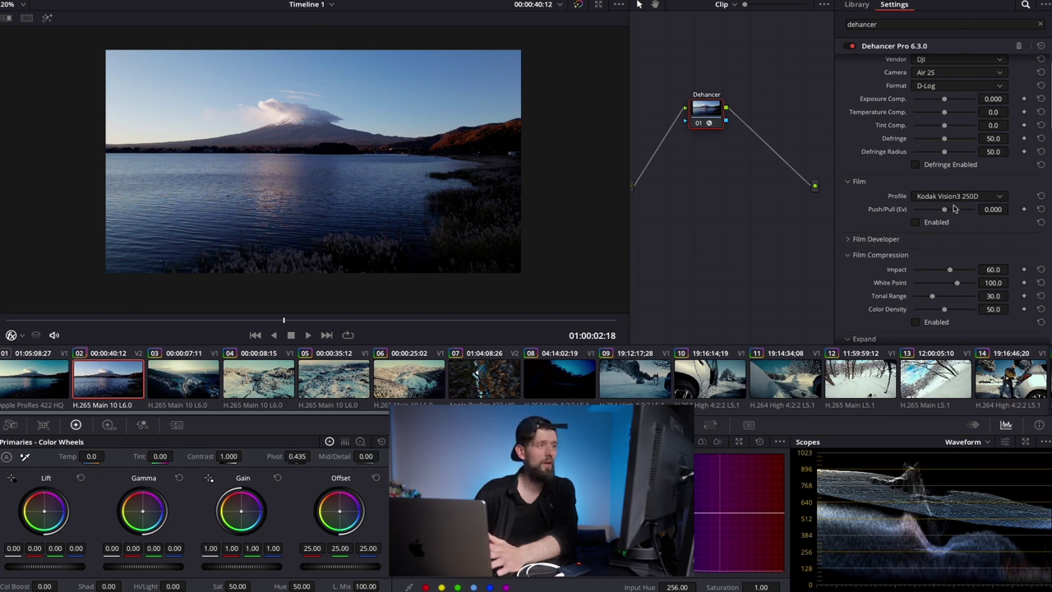
scroll(915, 109, up, 2)
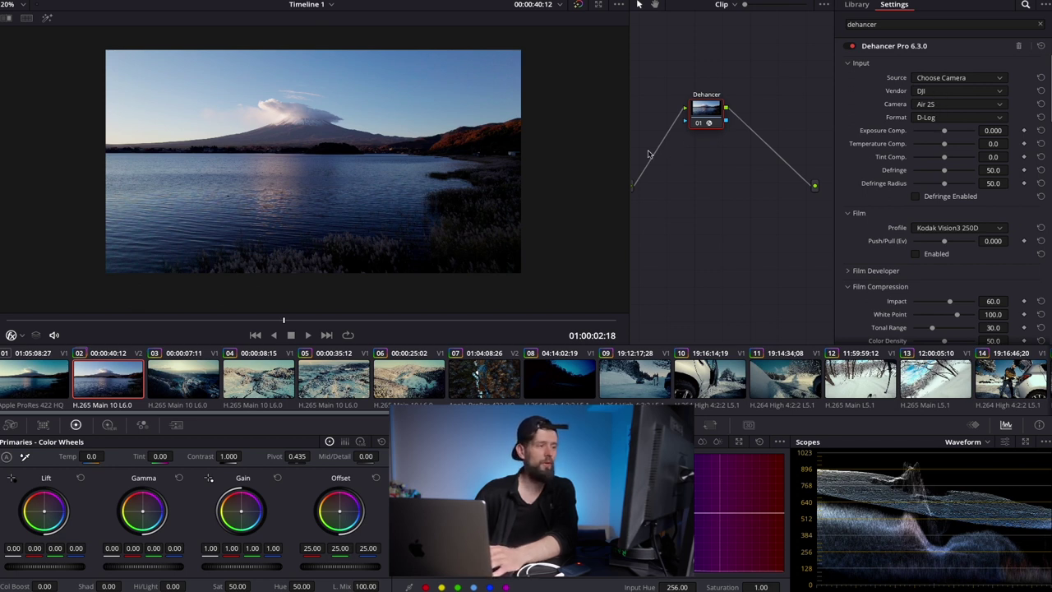
scroll(869, 236, down, 2)
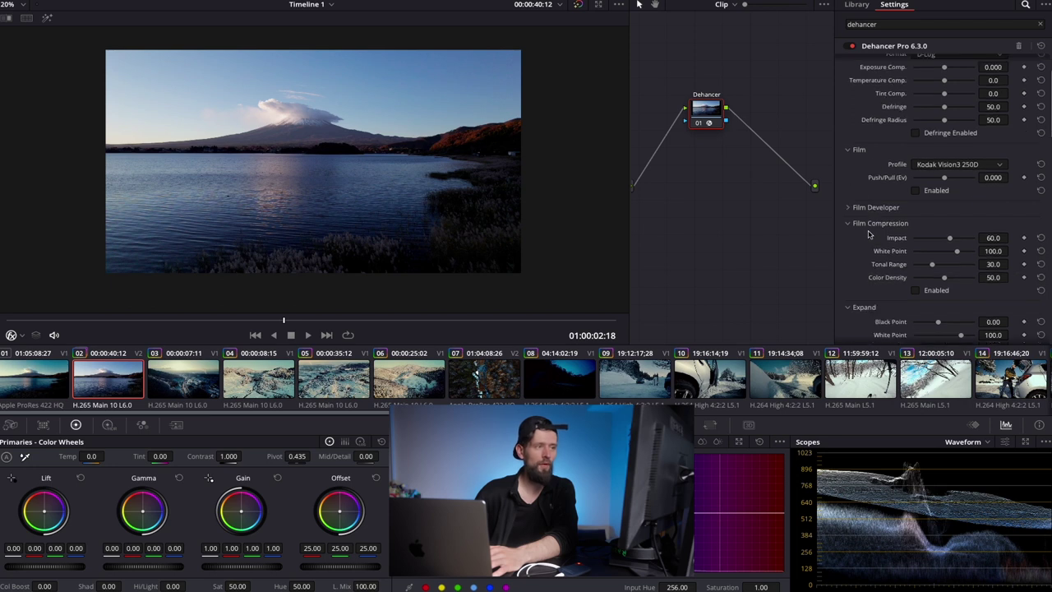
scroll(890, 209, down, 2)
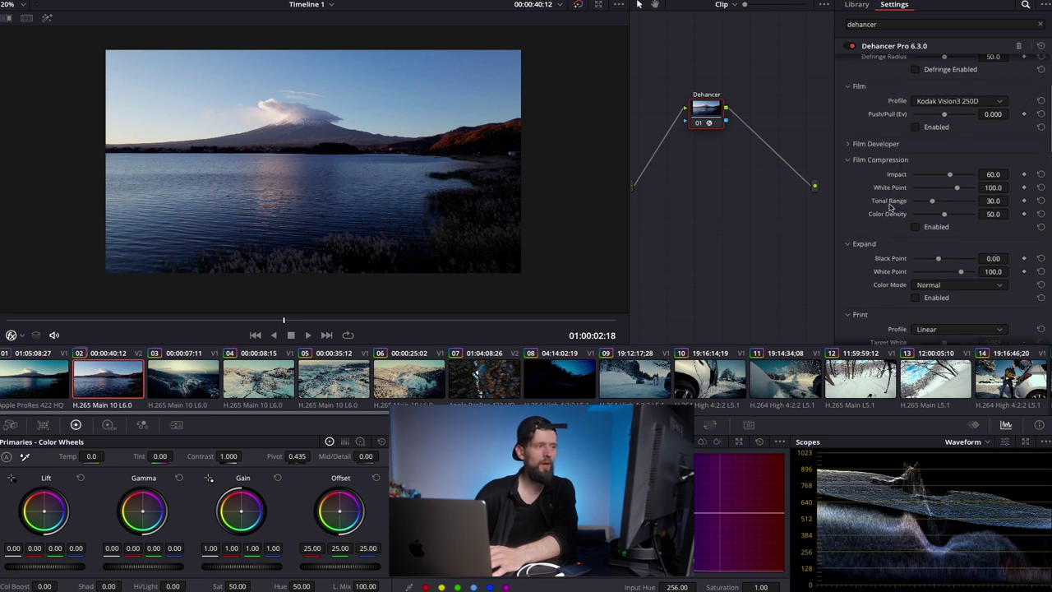
click(882, 161)
click(875, 176)
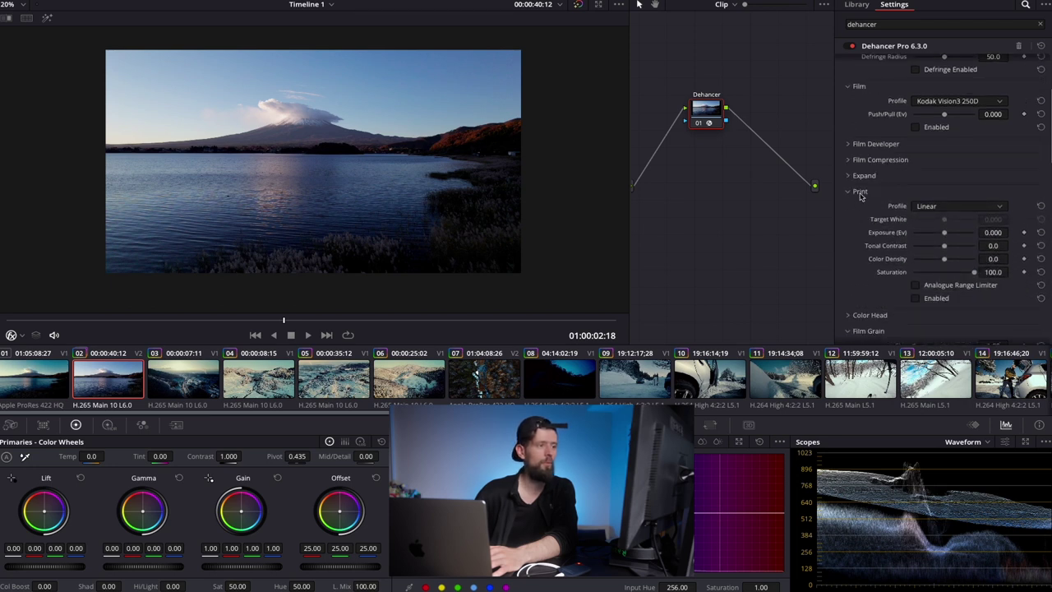
click(863, 192)
click(871, 223)
click(868, 238)
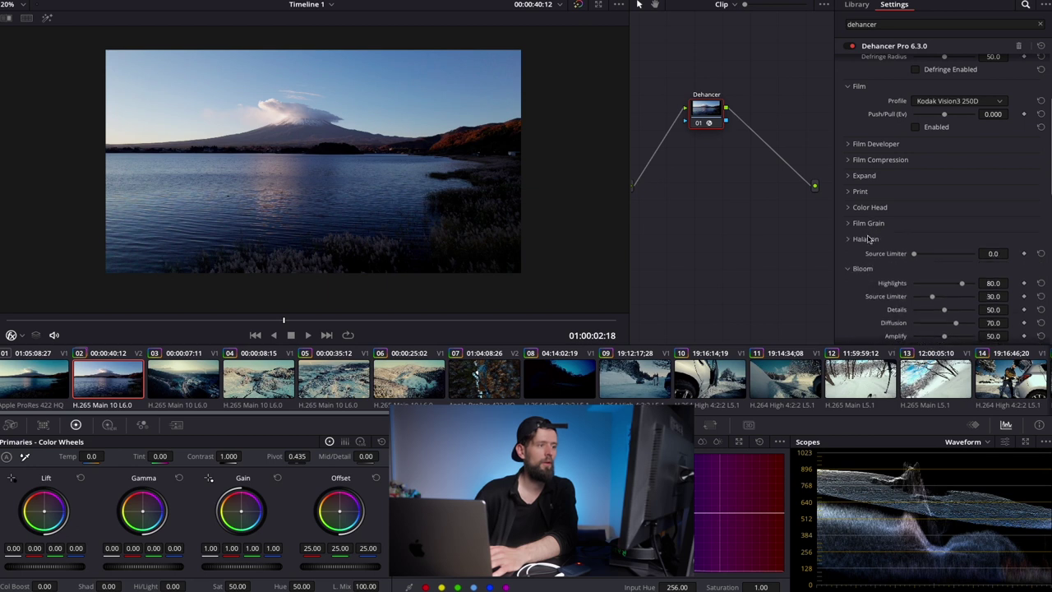
click(861, 256)
click(868, 271)
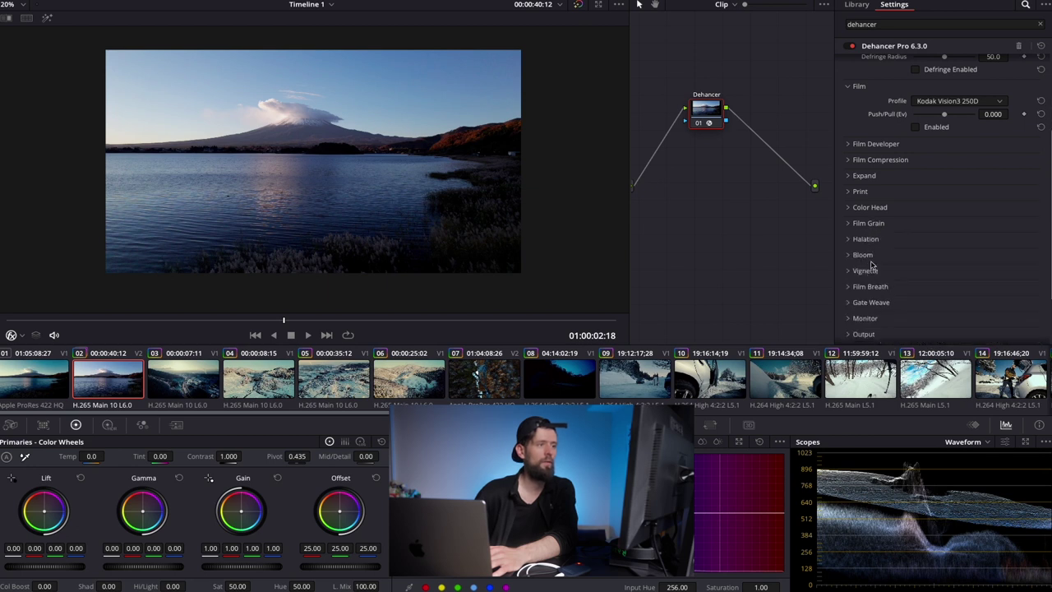
Collapse the Film section at the top of the Dehancer panel.
scroll(874, 230, up, 2)
click(863, 153)
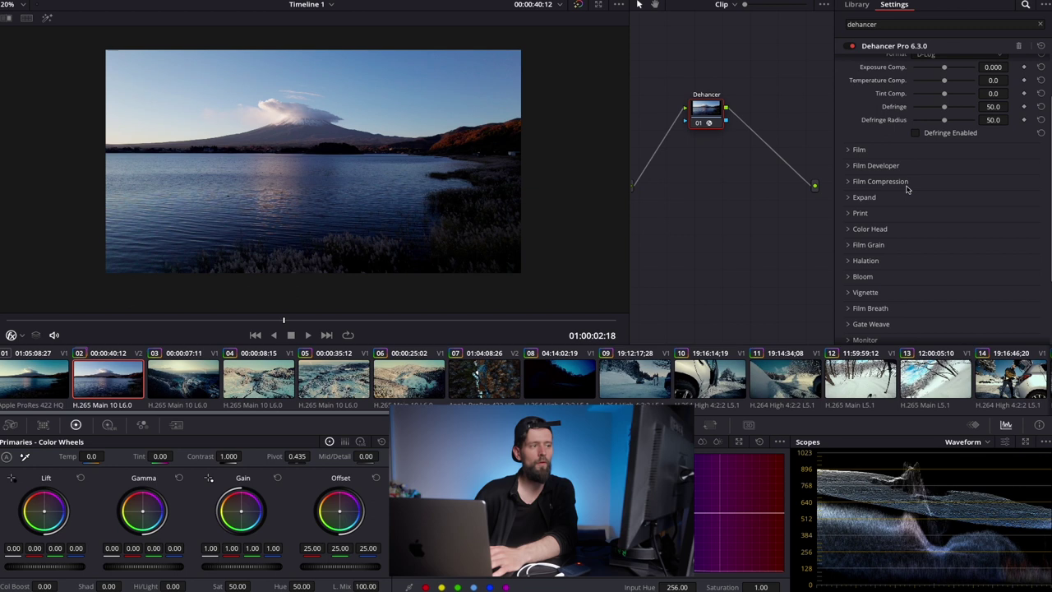
scroll(906, 188, up, 2)
scroll(906, 188, down, 5)
scroll(907, 189, up, 3)
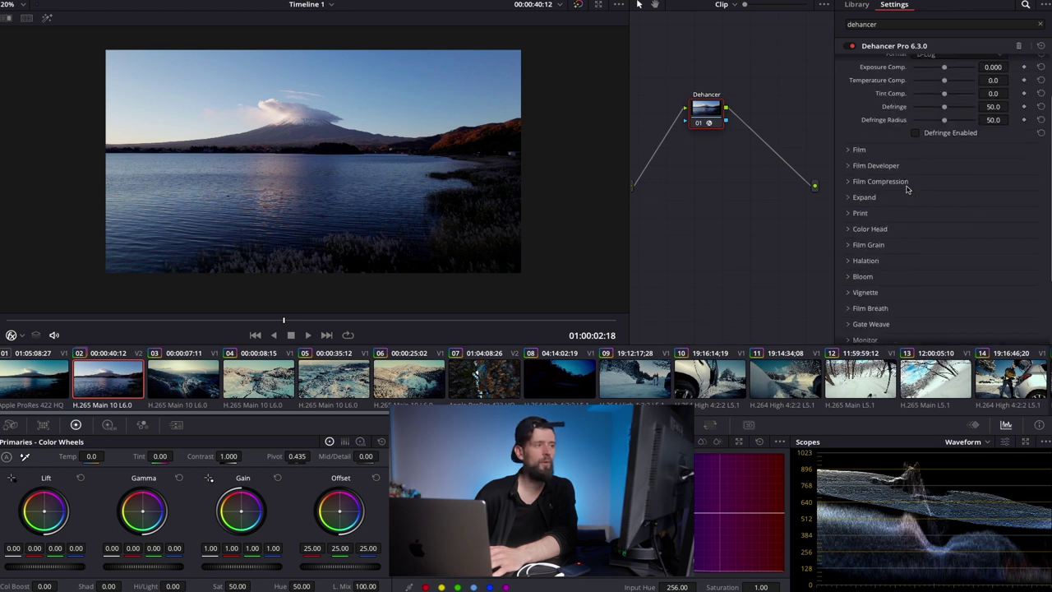
Expand Film, choose the Kodak Gold 200 profile, enable it and set Push/Pull to 0.862.
click(866, 153)
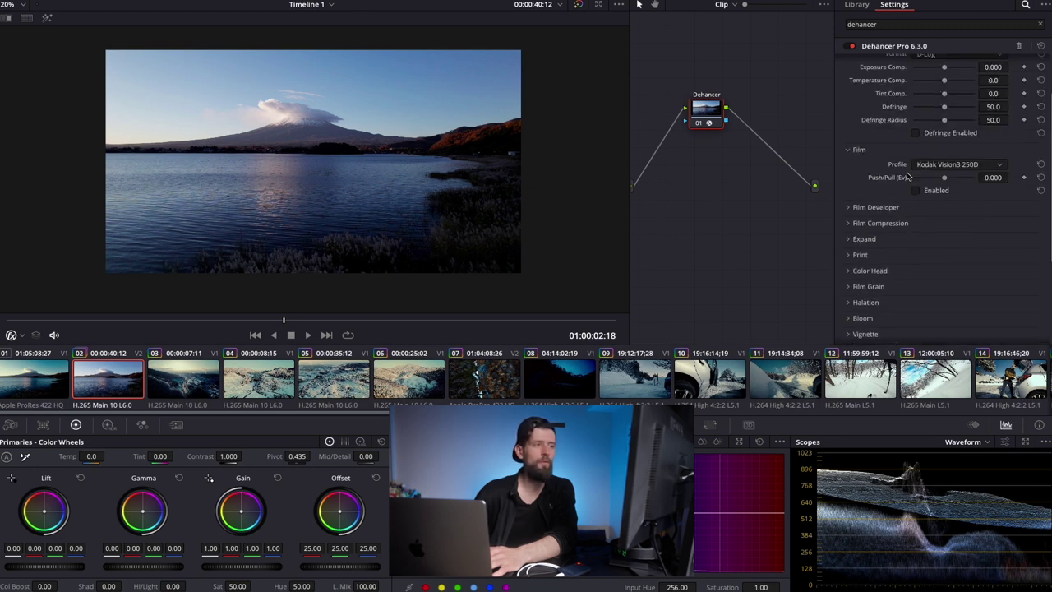
click(951, 165)
scroll(970, 222, up, 3)
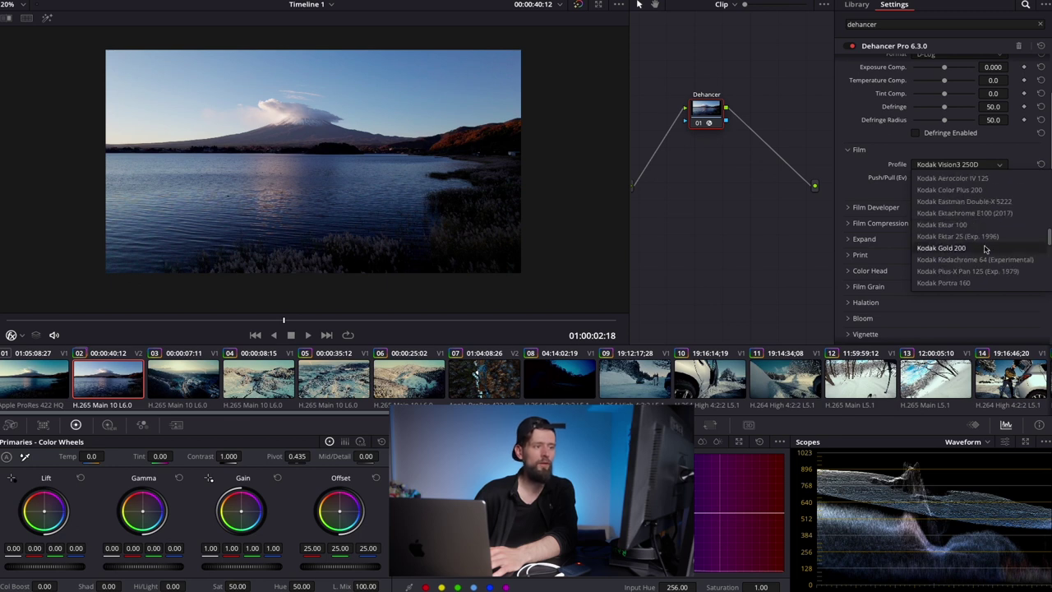
click(985, 249)
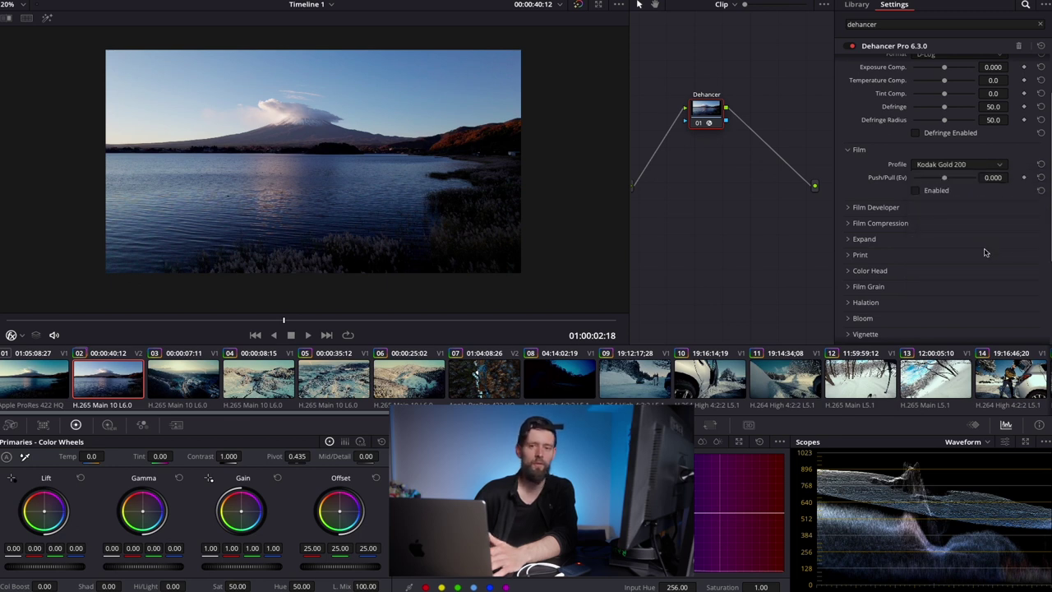
click(917, 190)
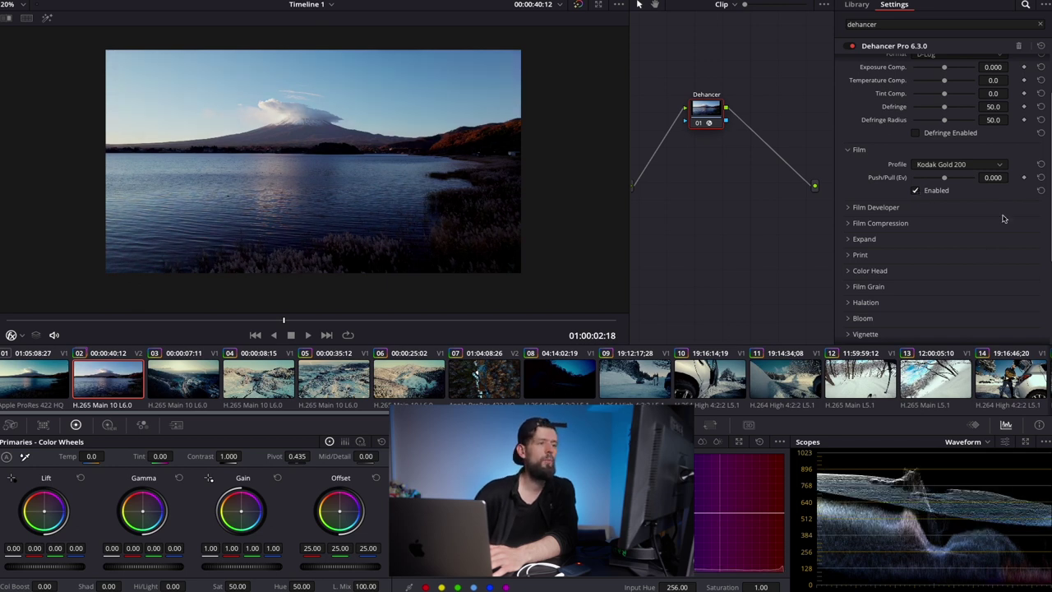
mouse_move(944, 178)
mouse_down()
mouse_move(934, 178)
mouse_move(957, 181)
mouse_up()
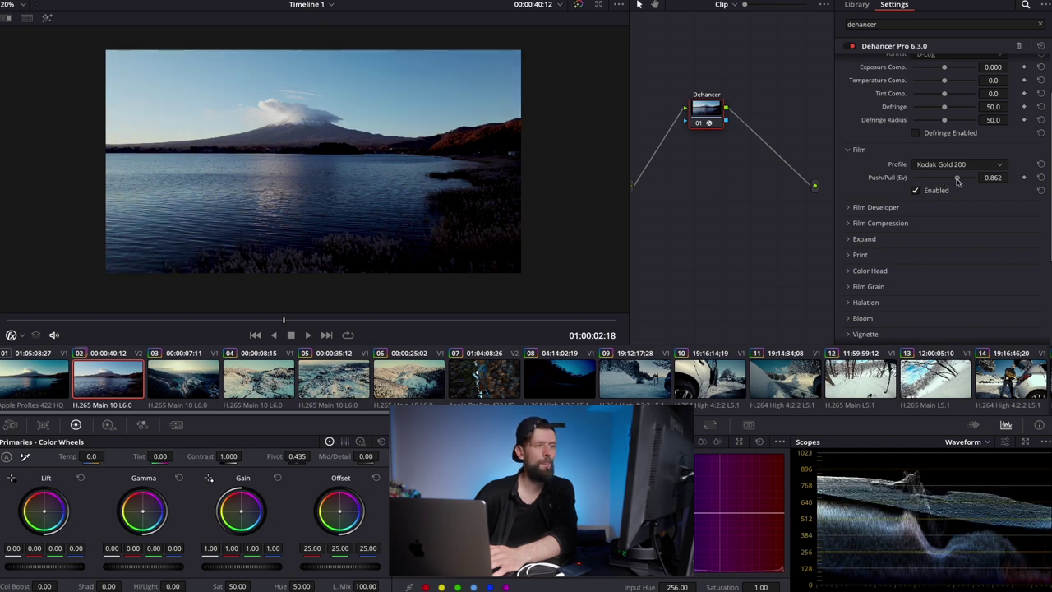
Set Film Developer Contrast Boost to -15.6, Gamma Correction to -10.6 and Color Boost to 35.8.
click(921, 208)
scroll(925, 206, down, 2)
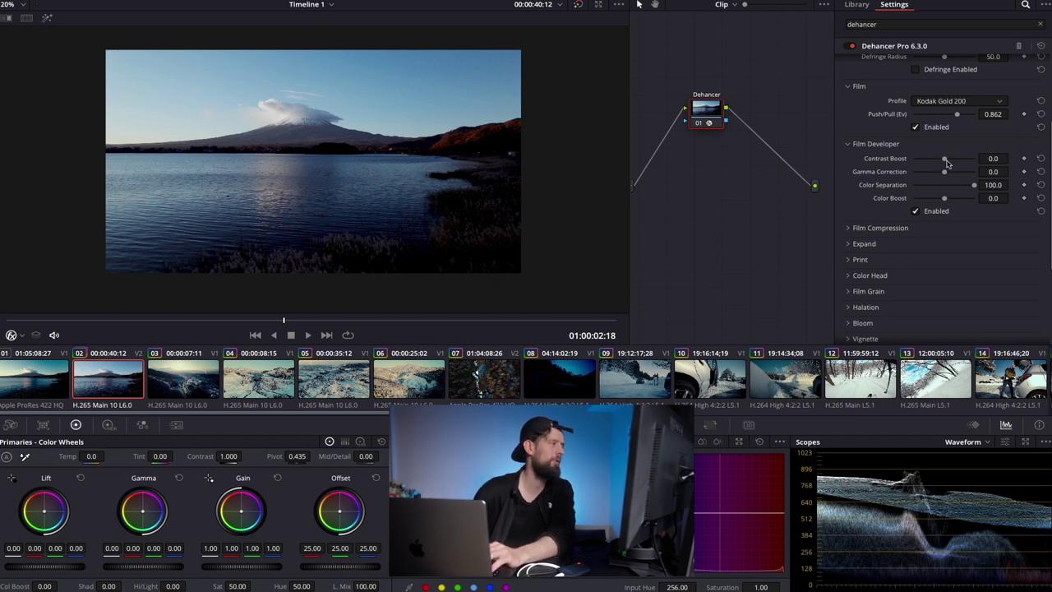
drag(945, 160, 939, 161)
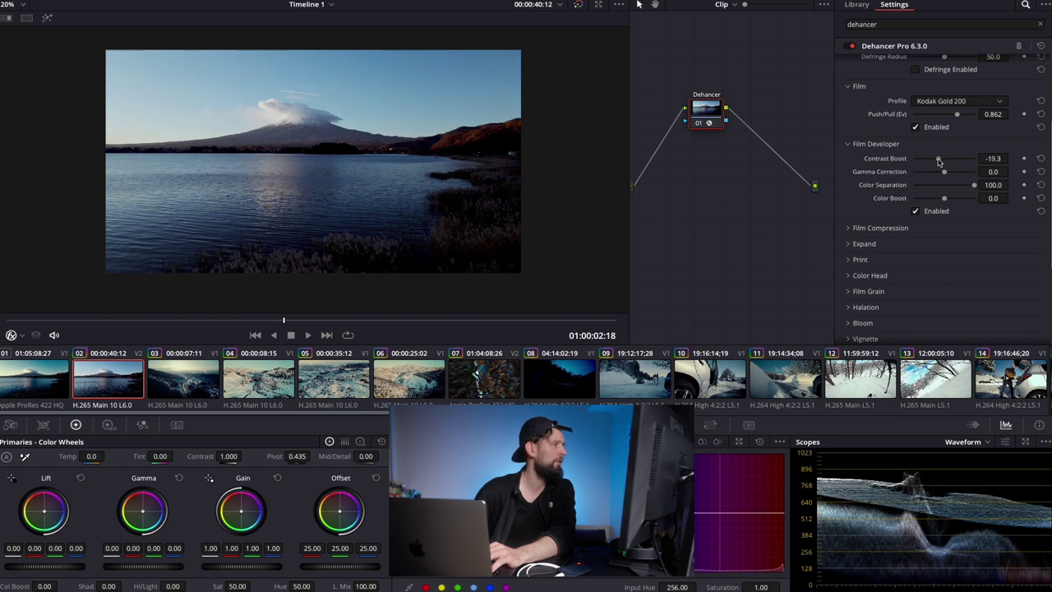
mouse_move(939, 161)
mouse_down()
mouse_move(942, 174)
mouse_move(927, 180)
mouse_move(937, 180)
mouse_up()
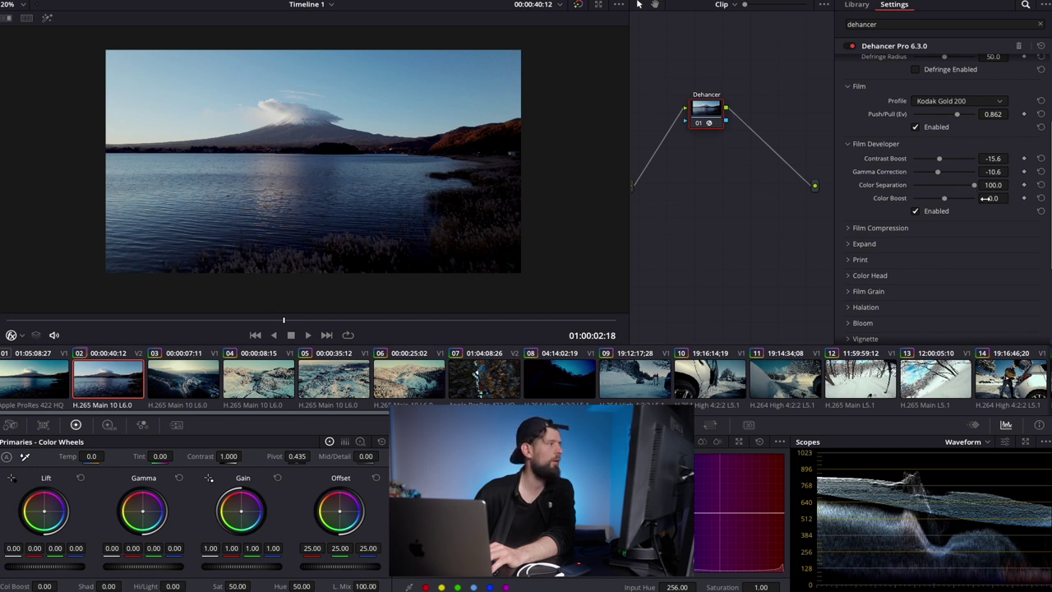
drag(947, 201, 955, 201)
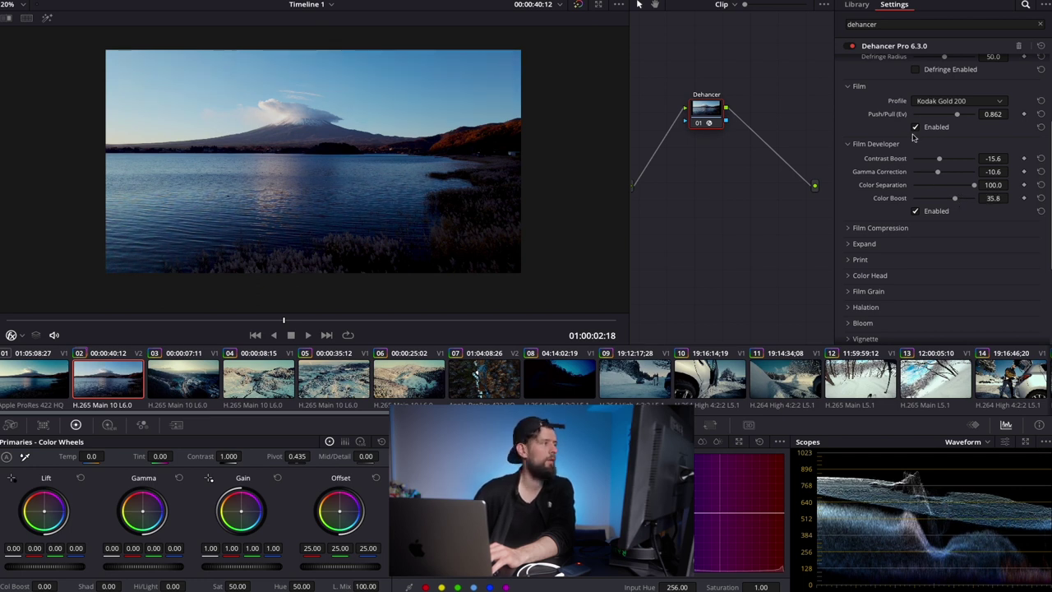
Toggle Film Developer off and on to compare, then check the grade full screen.
click(916, 212)
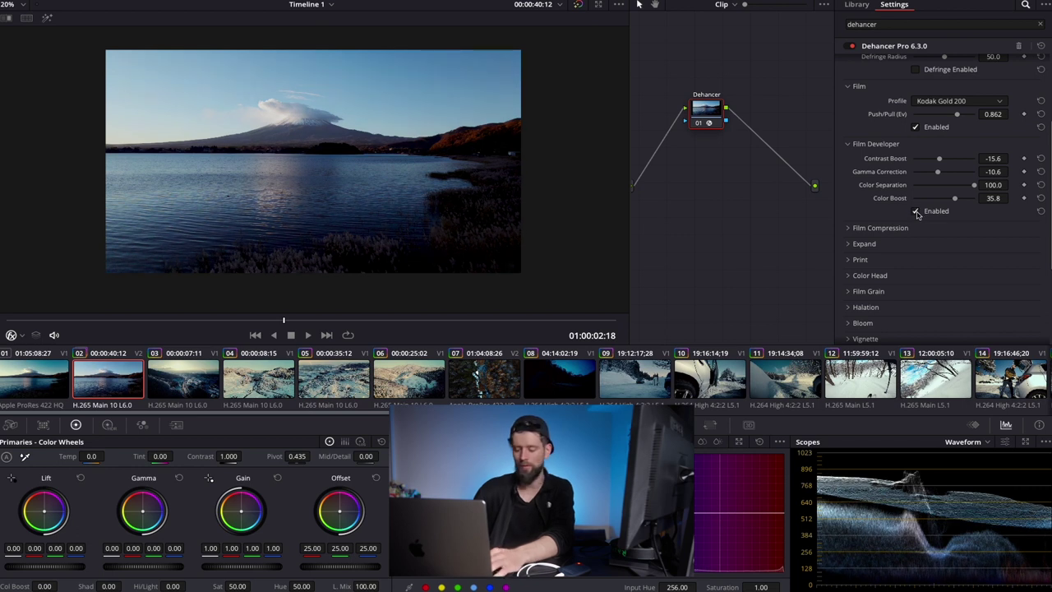
click(917, 213)
key(ctrl+f)
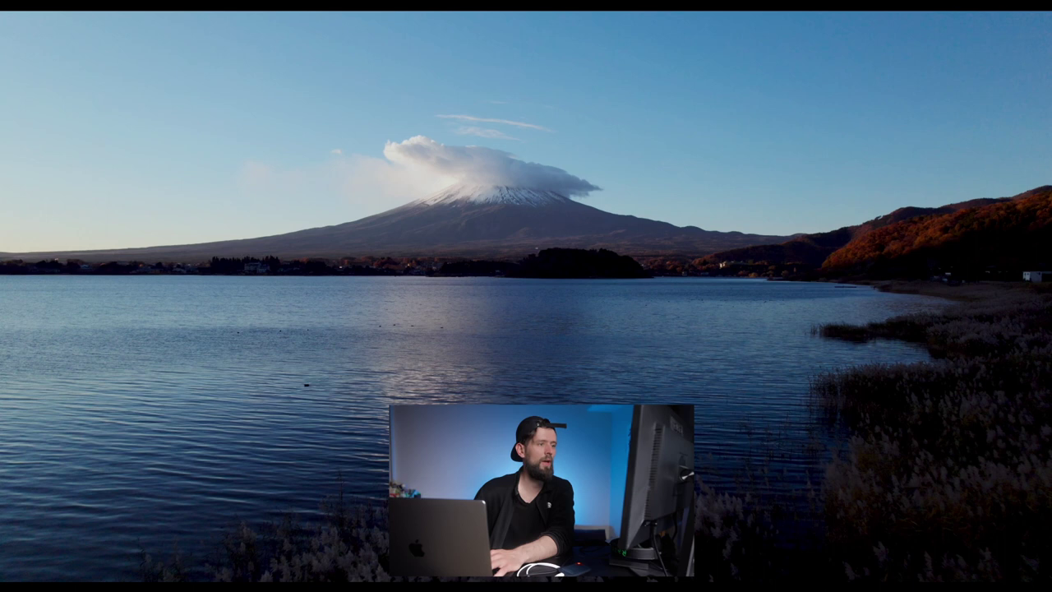
key(ctrl+f)
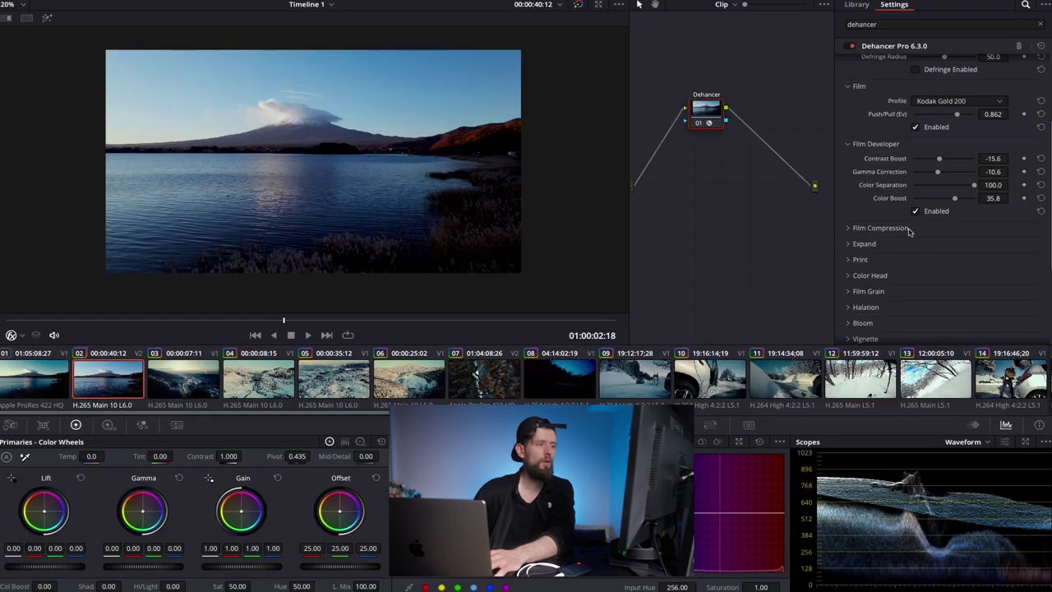
Enable Film Compression and bring its White Point down to 66.7.
click(881, 227)
scroll(908, 214, down, 3)
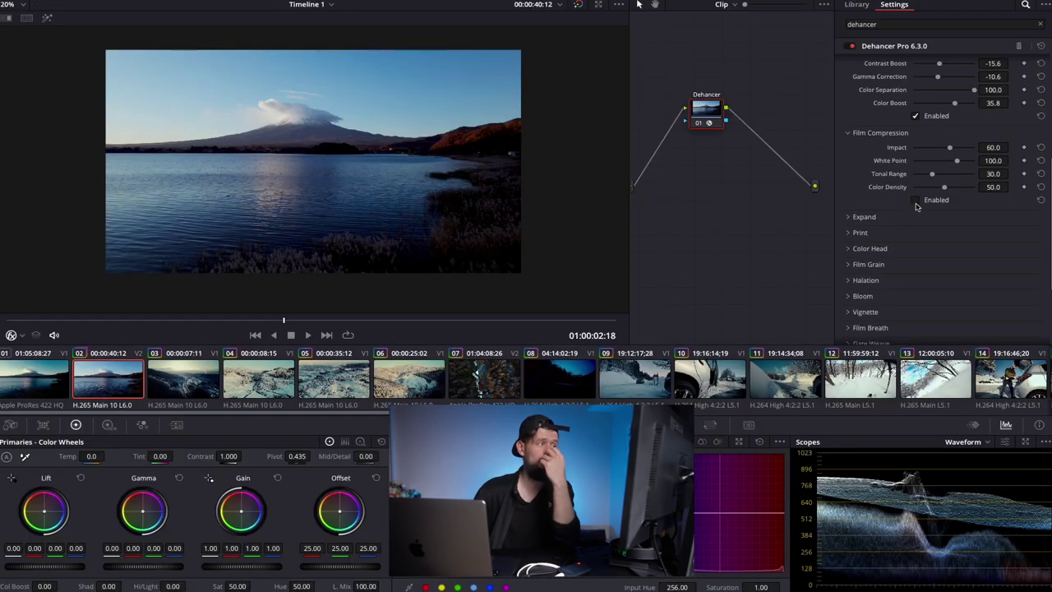
click(915, 201)
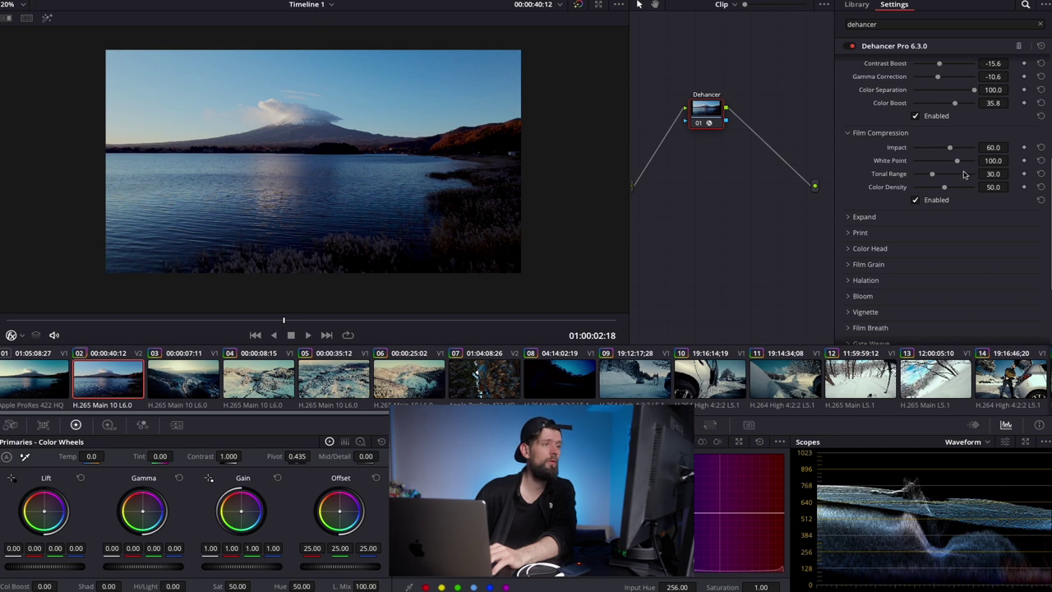
mouse_move(957, 161)
mouse_down()
mouse_move(877, 167)
mouse_move(973, 162)
mouse_up()
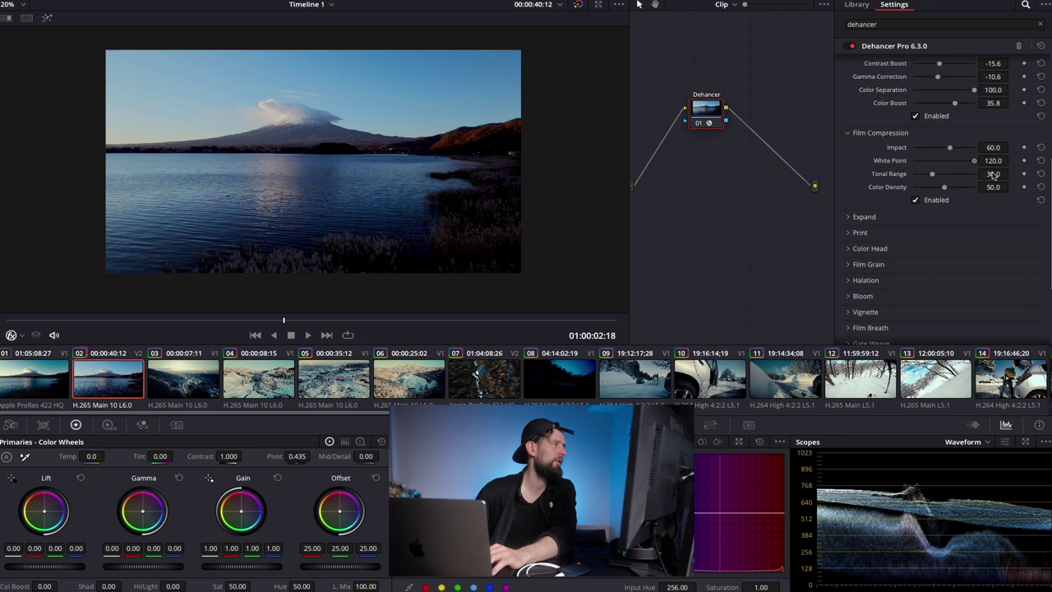
click(961, 162)
scroll(314, 142, up, 4)
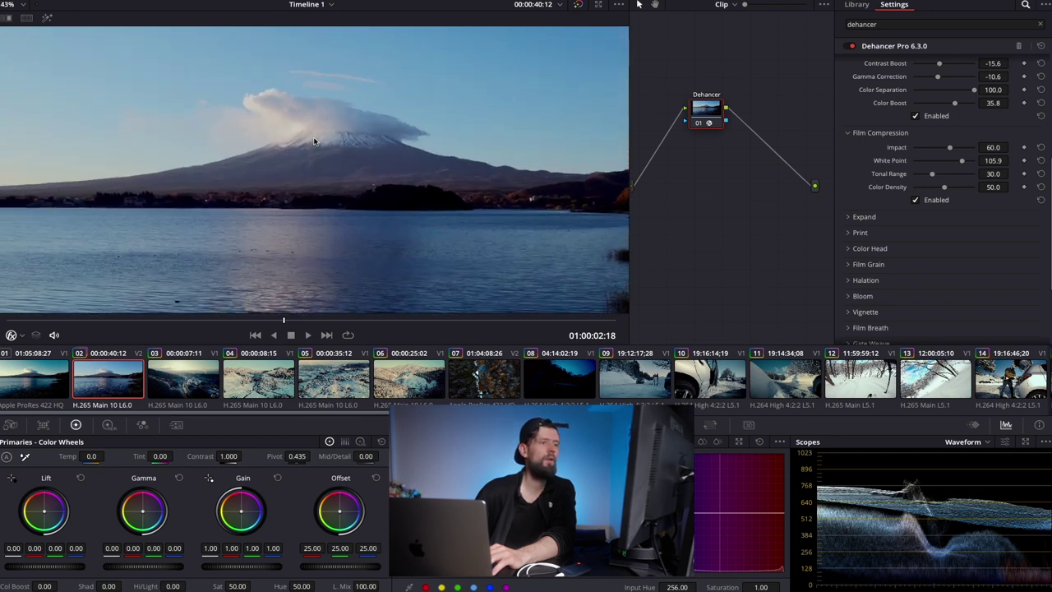
scroll(314, 142, up, 1)
mouse_move(959, 160)
mouse_down()
mouse_move(926, 159)
mouse_move(957, 150)
mouse_up()
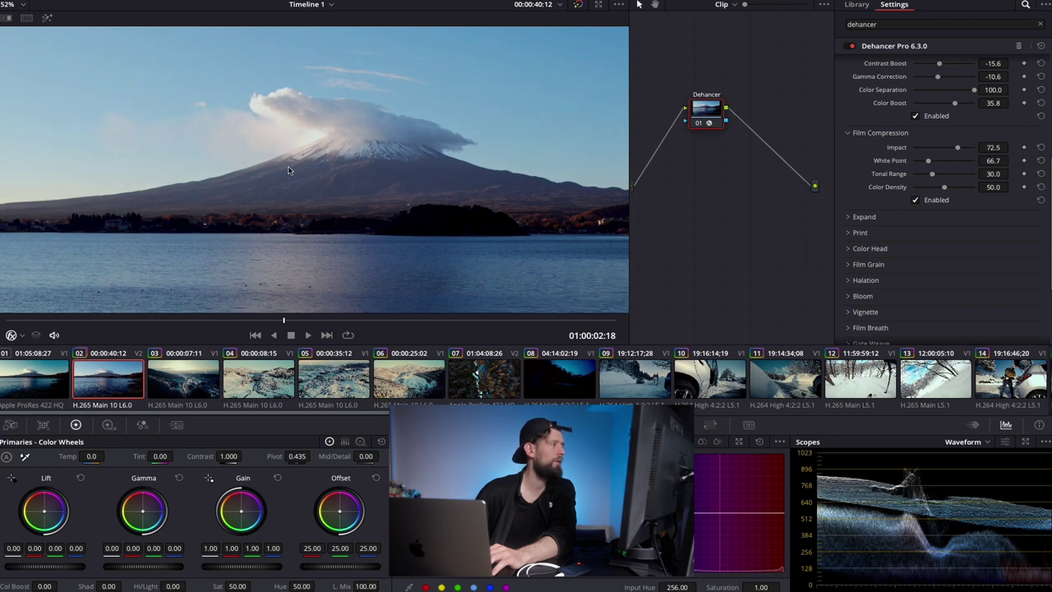
Set compression Tonal Range to 32.1 and reset Color Density to 50.0.
scroll(288, 170, down, 4)
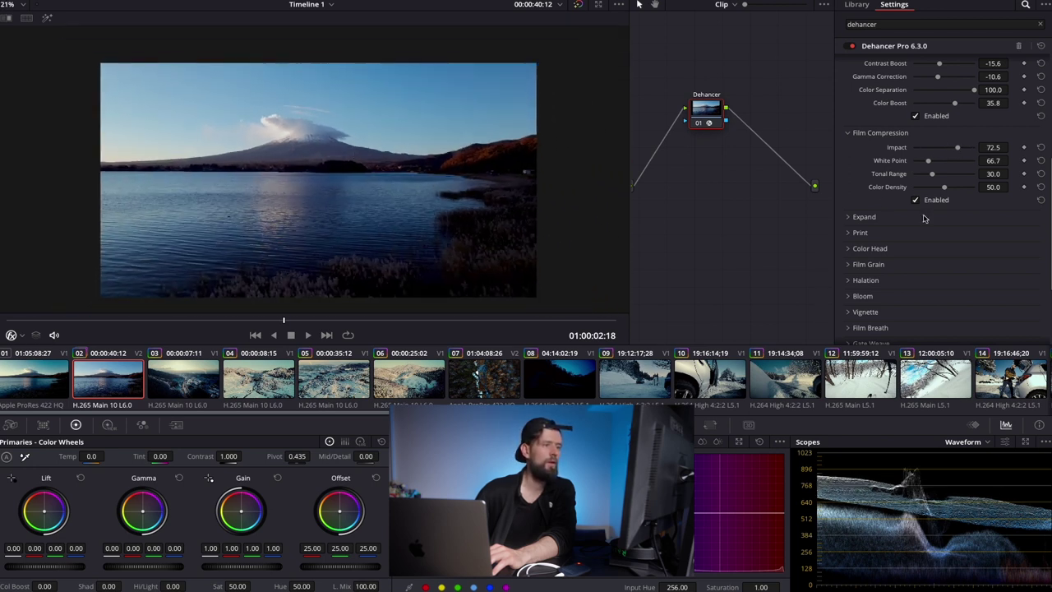
mouse_move(931, 176)
mouse_down()
mouse_move(937, 190)
mouse_move(875, 191)
mouse_move(960, 194)
mouse_move(916, 176)
mouse_move(946, 182)
mouse_up()
double_click(893, 187)
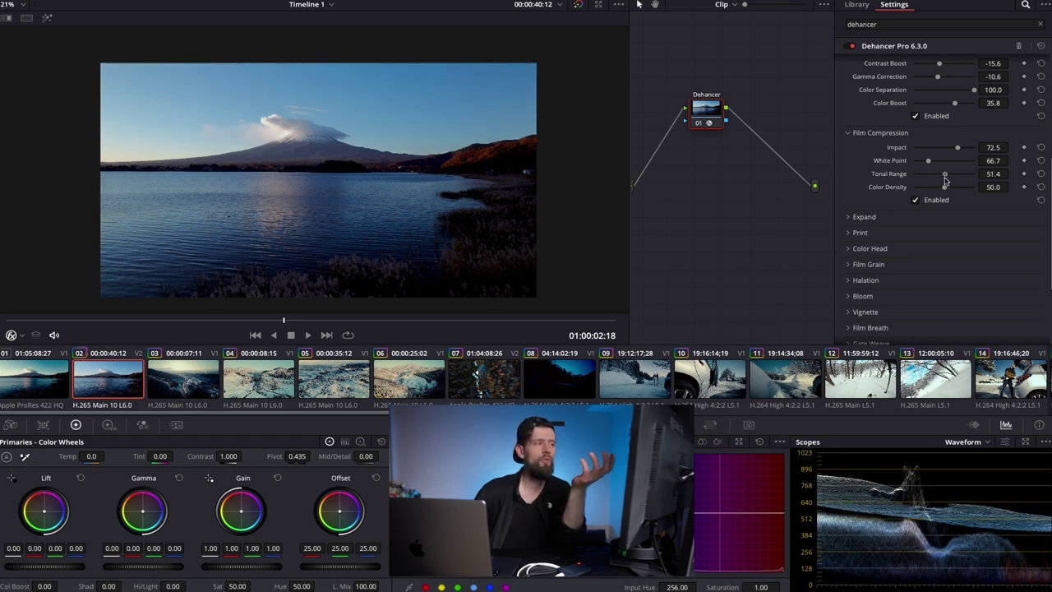
drag(945, 182, 933, 183)
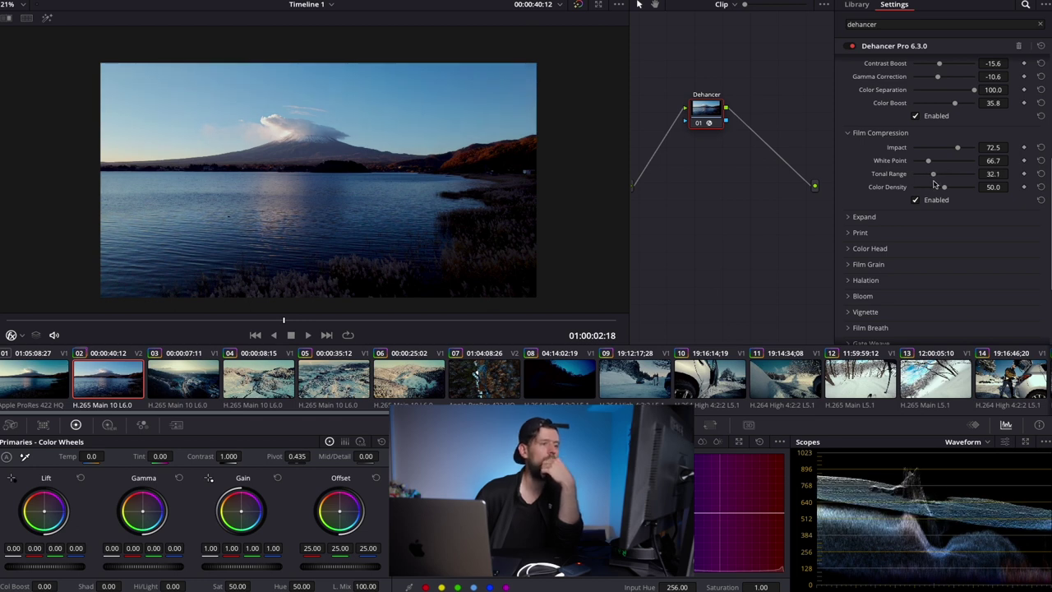
Open the Expand section, raise its Black Point to 3.85 and enable it.
click(876, 216)
scroll(880, 210, down, 2)
scroll(904, 190, up, 1)
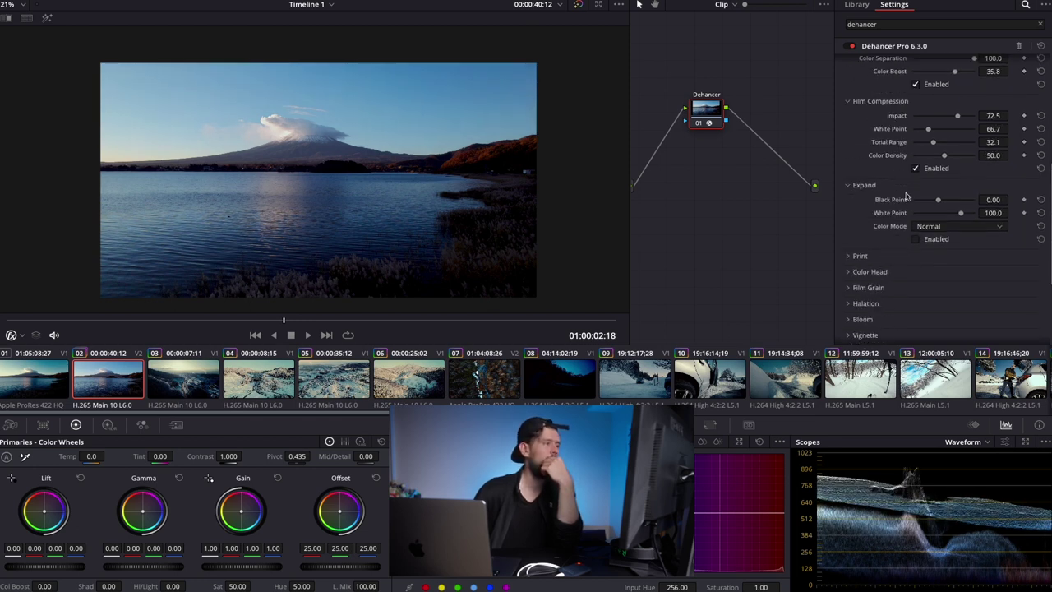
drag(939, 201, 938, 209)
click(914, 239)
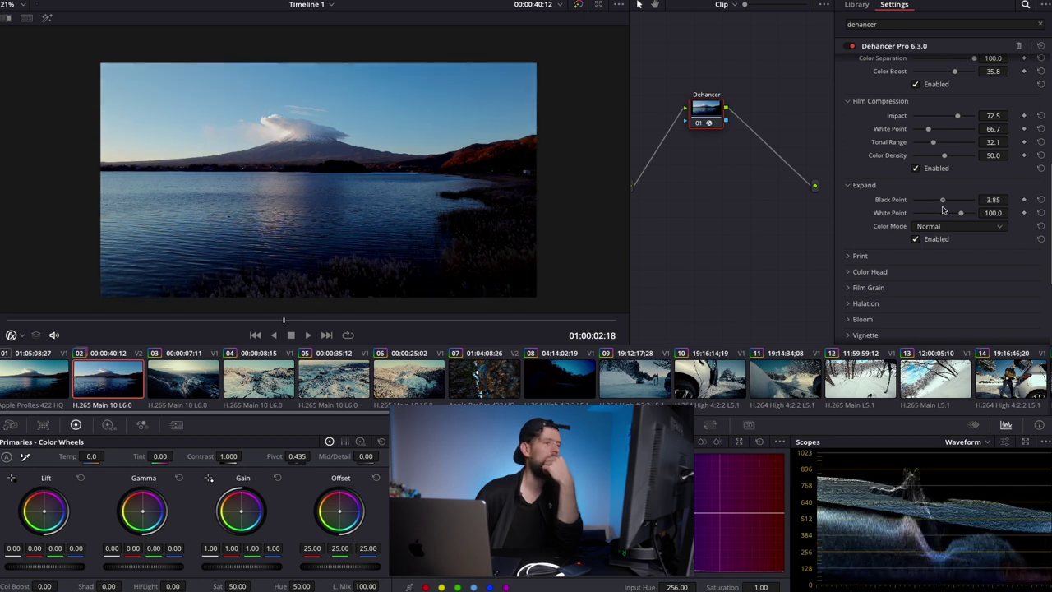
key(super+q)
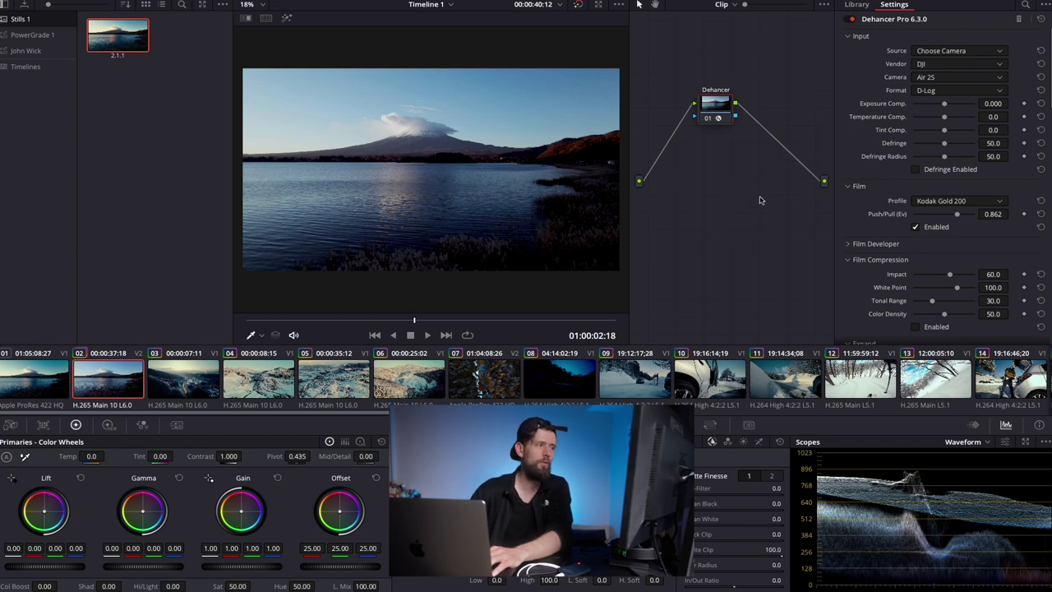
Enable Film Compression at Impact 67.9 and White Point 80.2, with slightly higher Color Density.
mouse_move(715, 106)
mouse_down()
mouse_move(692, 96)
mouse_move(705, 103)
mouse_up()
scroll(887, 232, down, 2)
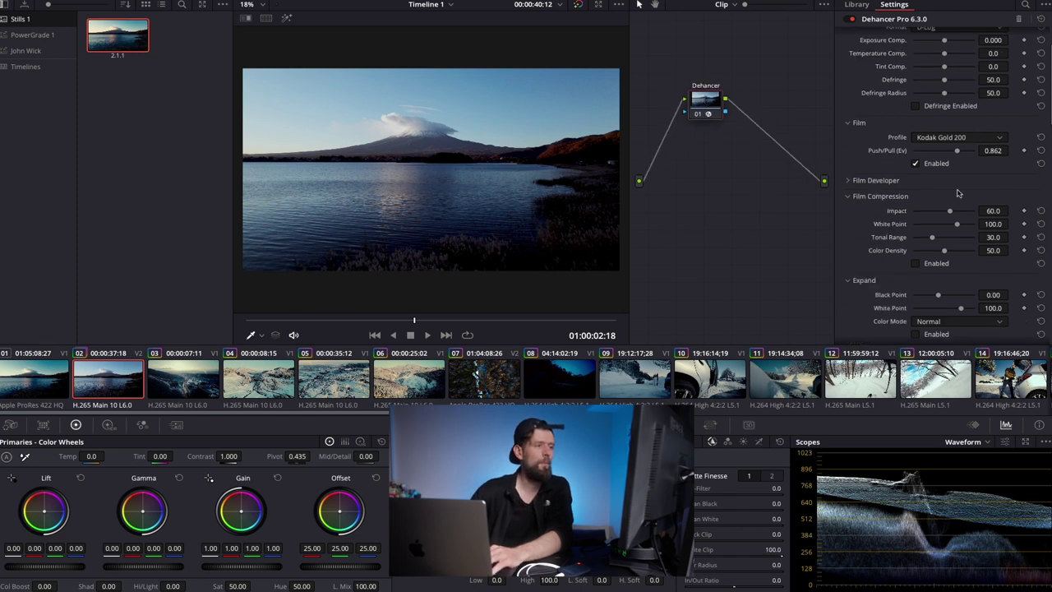
scroll(963, 187, down, 1)
scroll(963, 197, down, 3)
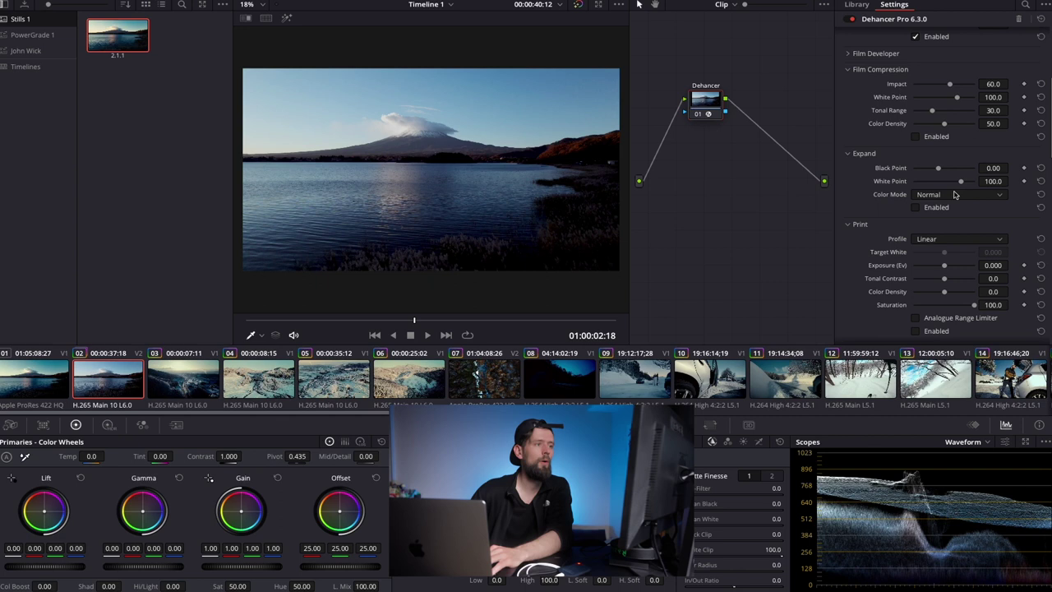
scroll(915, 208, up, 5)
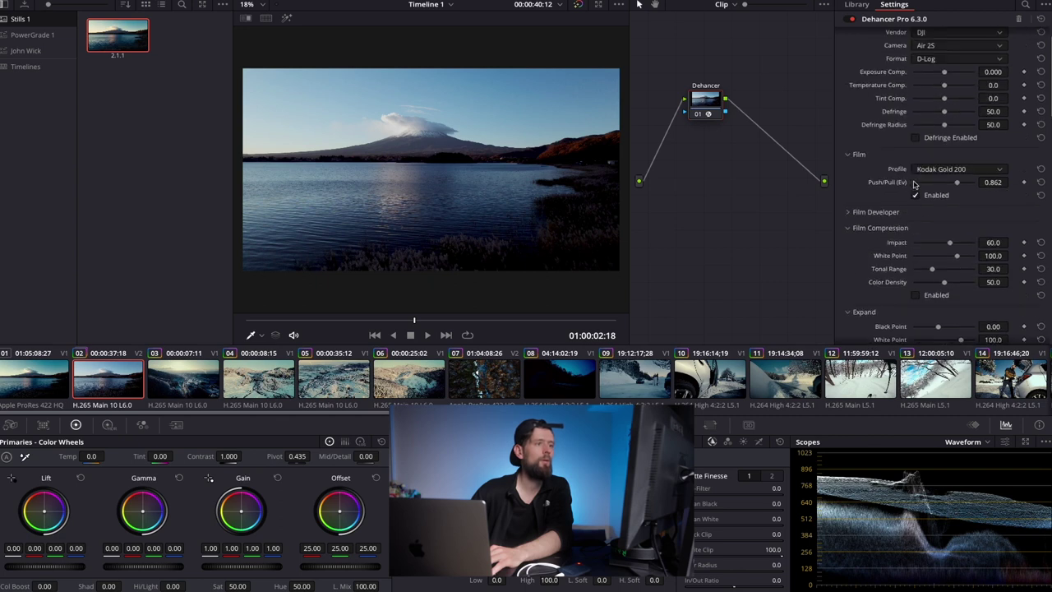
scroll(951, 181, down, 2)
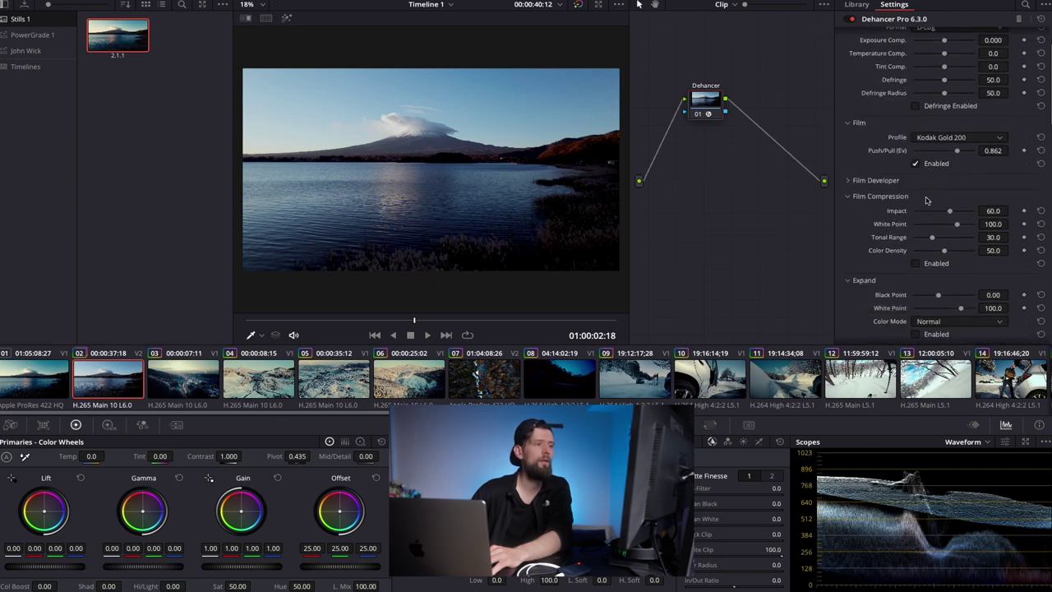
scroll(910, 226, down, 1)
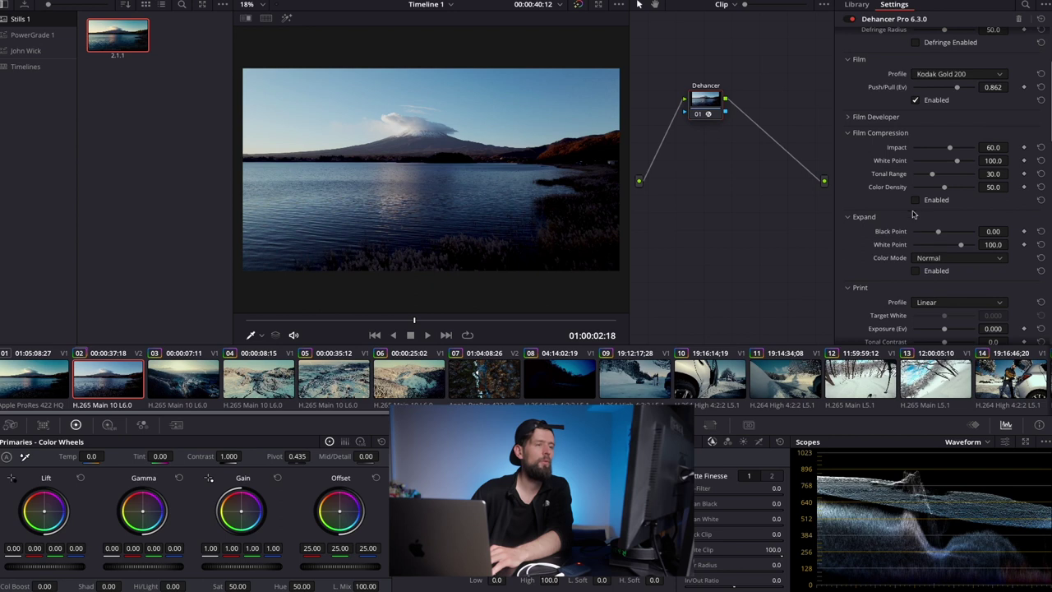
click(915, 200)
mouse_move(957, 160)
mouse_down()
mouse_move(932, 162)
mouse_move(954, 148)
mouse_up()
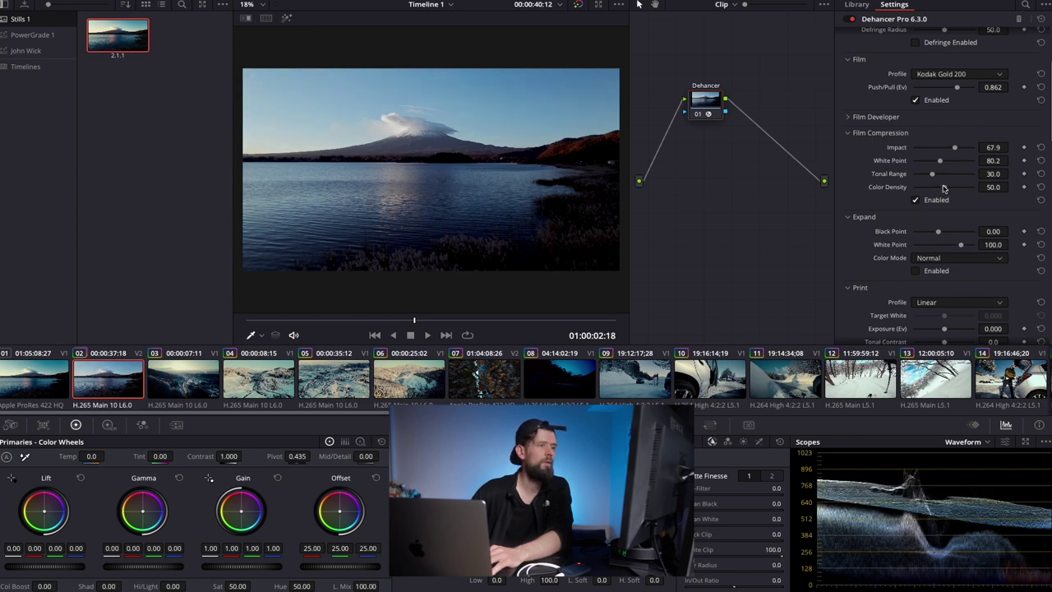
drag(943, 188, 945, 189)
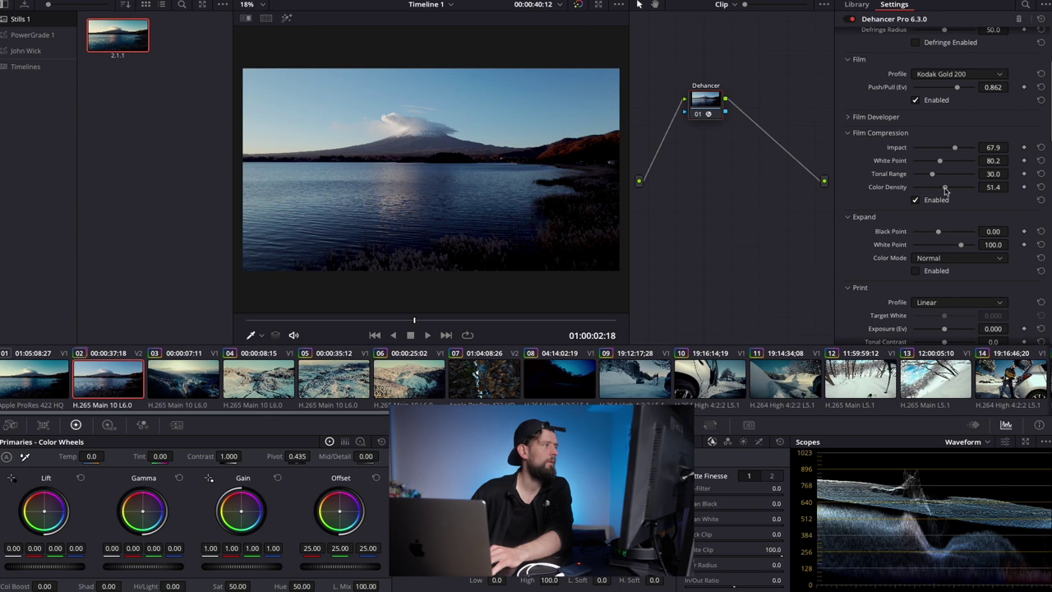
Raise the Film Developer's Contrast Boost and Color Boost.
click(921, 117)
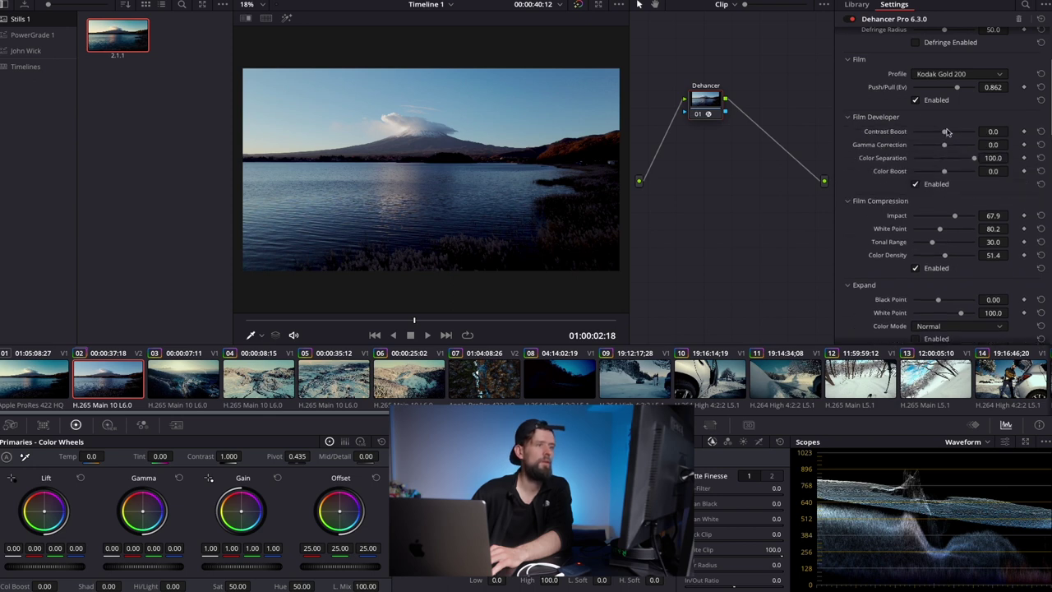
drag(946, 132, 947, 133)
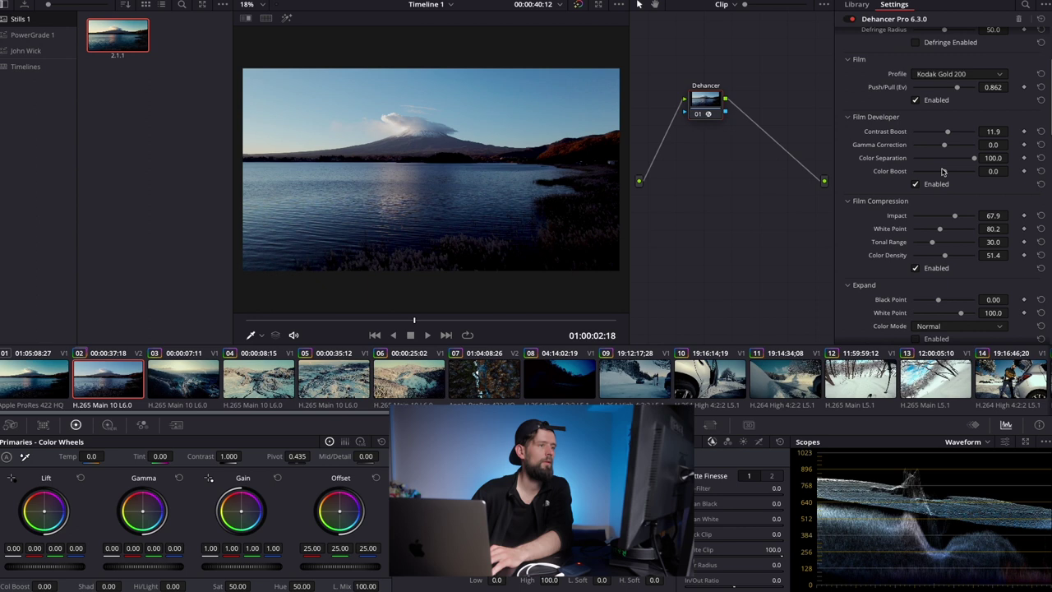
drag(943, 171, 953, 174)
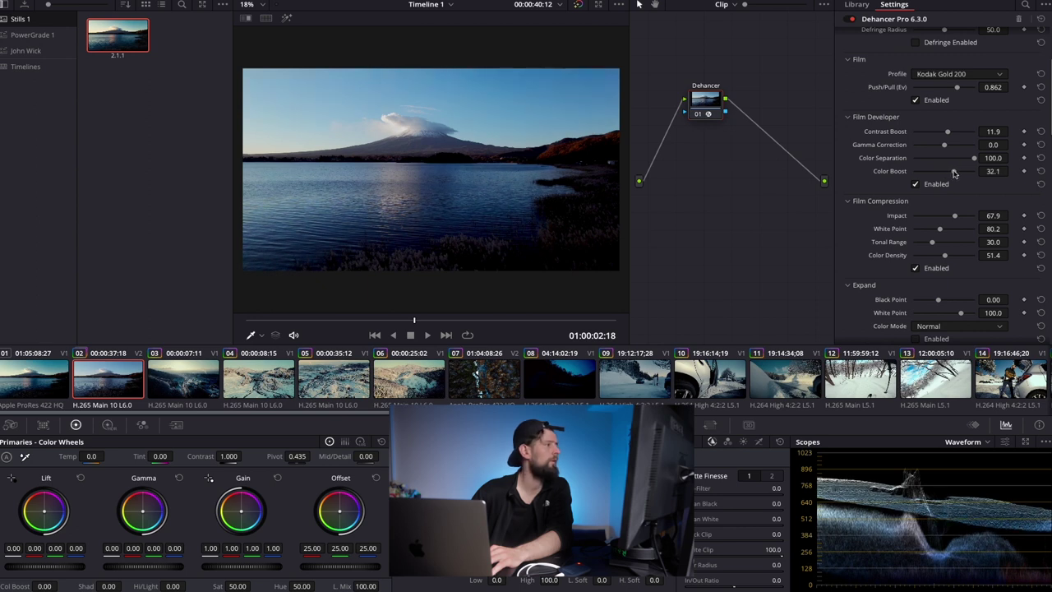
Enable Expand and lift its Black Point to 0.17.
scroll(978, 222, down, 5)
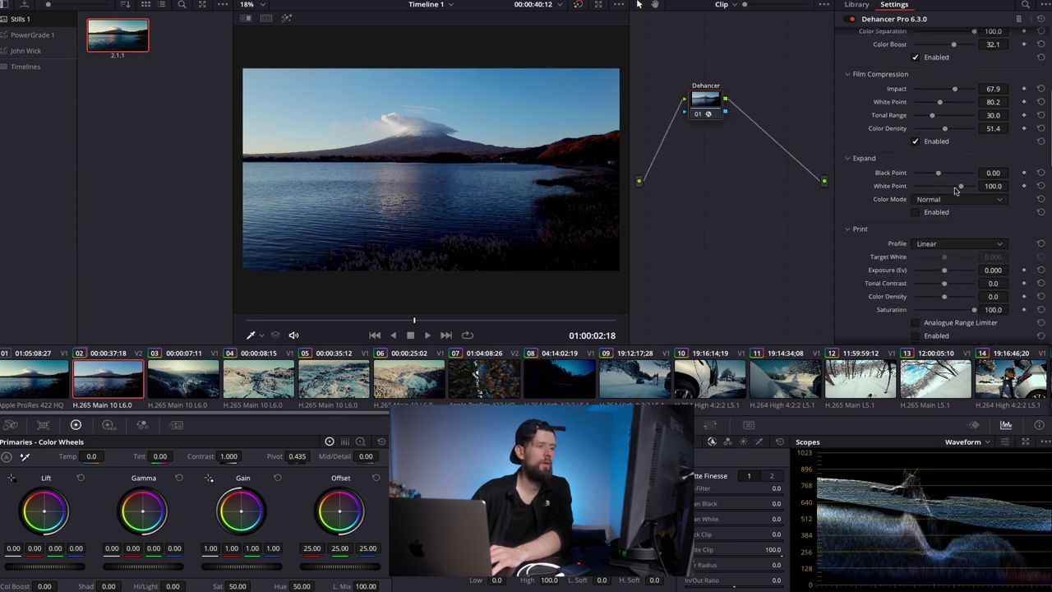
click(916, 212)
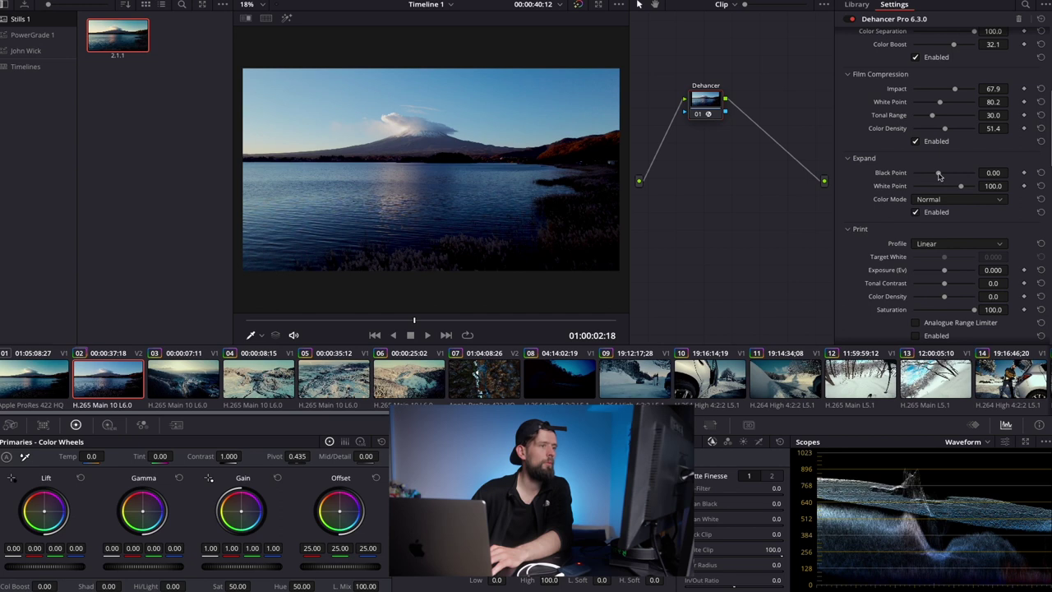
drag(939, 176, 939, 176)
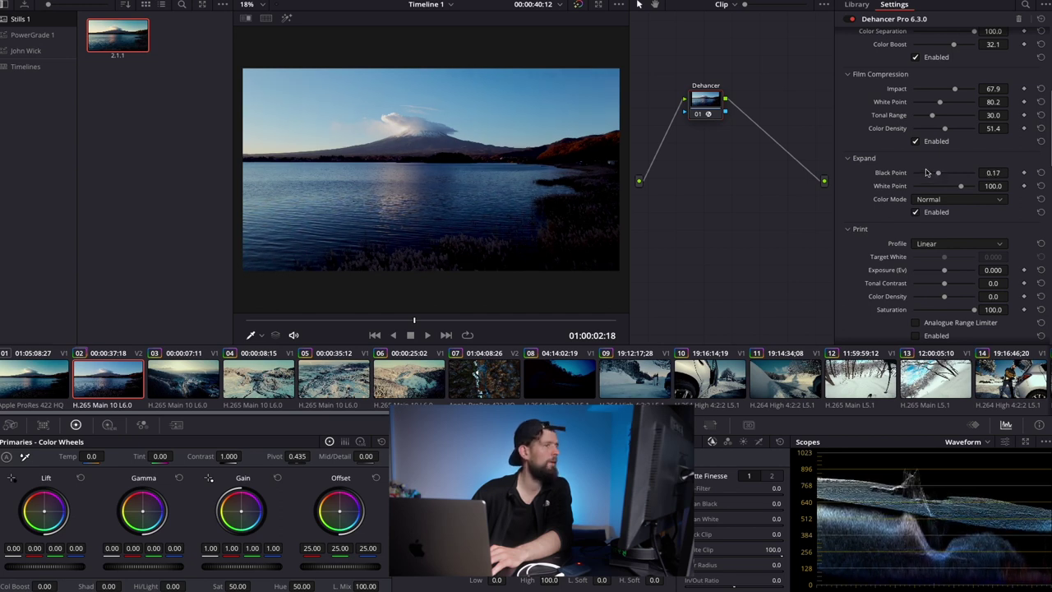
scroll(927, 216, down, 3)
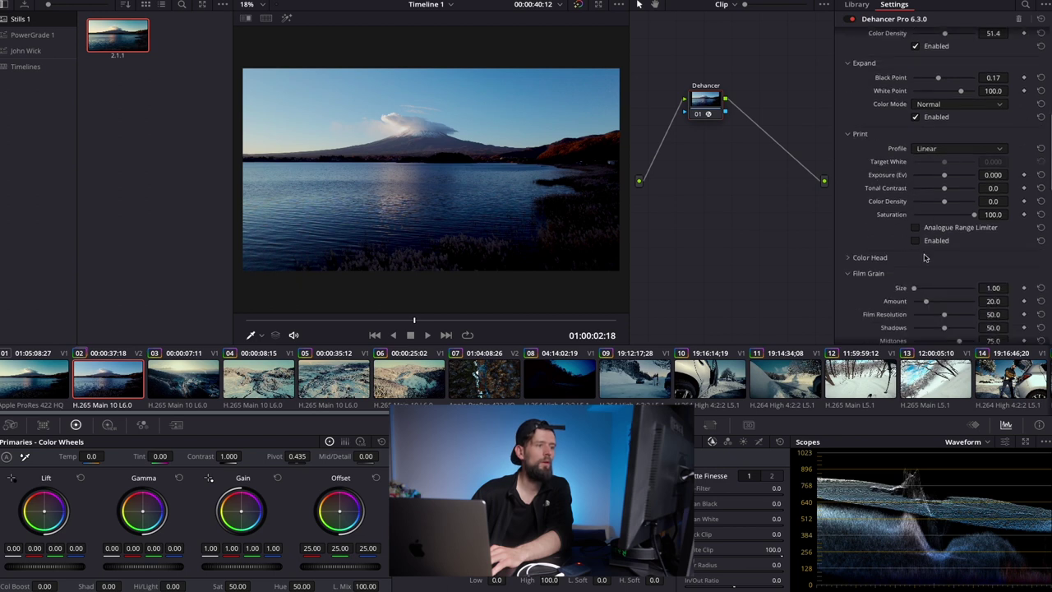
Apply the Kodak 2383 Print Film profile and lower print Tonal Contrast to about -32.5.
click(951, 147)
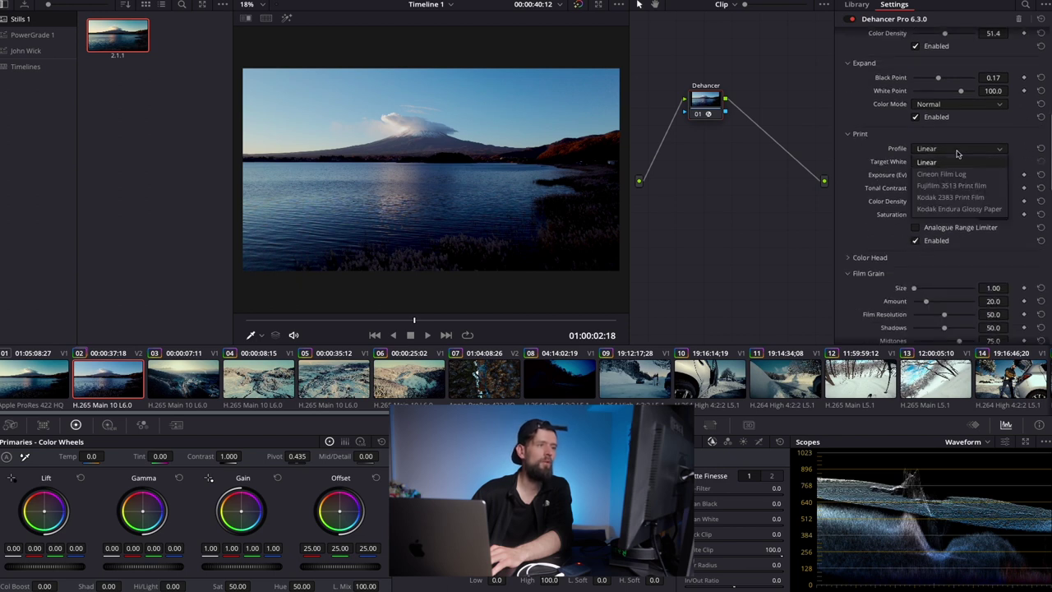
click(980, 198)
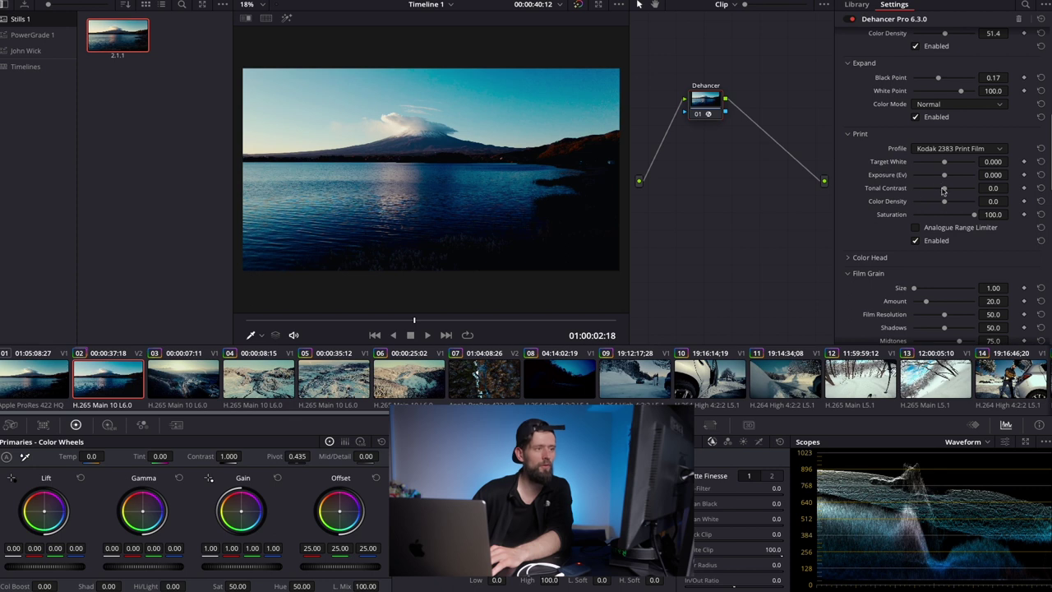
drag(944, 190, 924, 164)
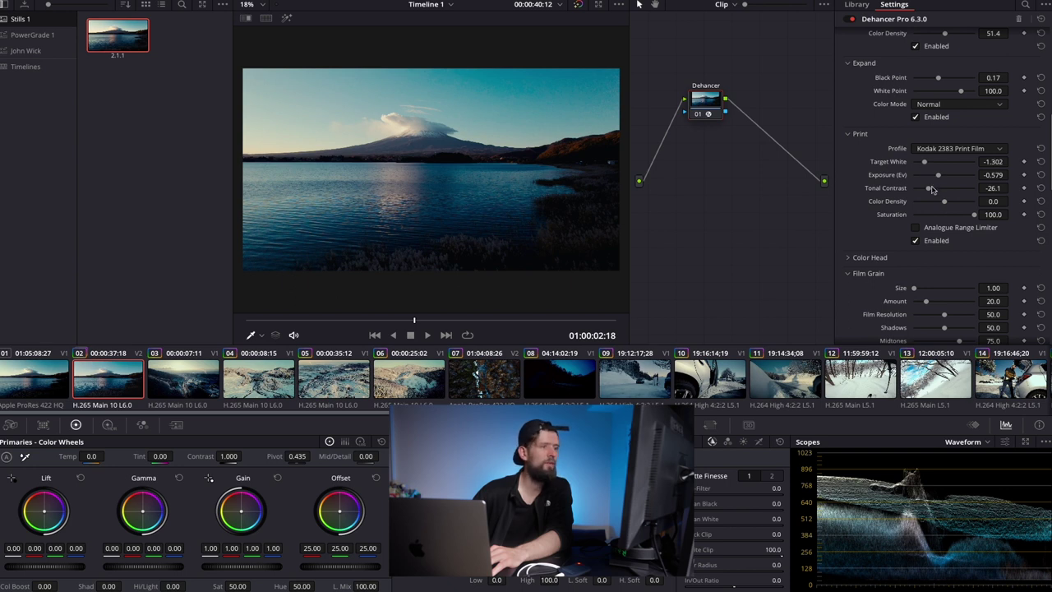
drag(929, 189, 924, 189)
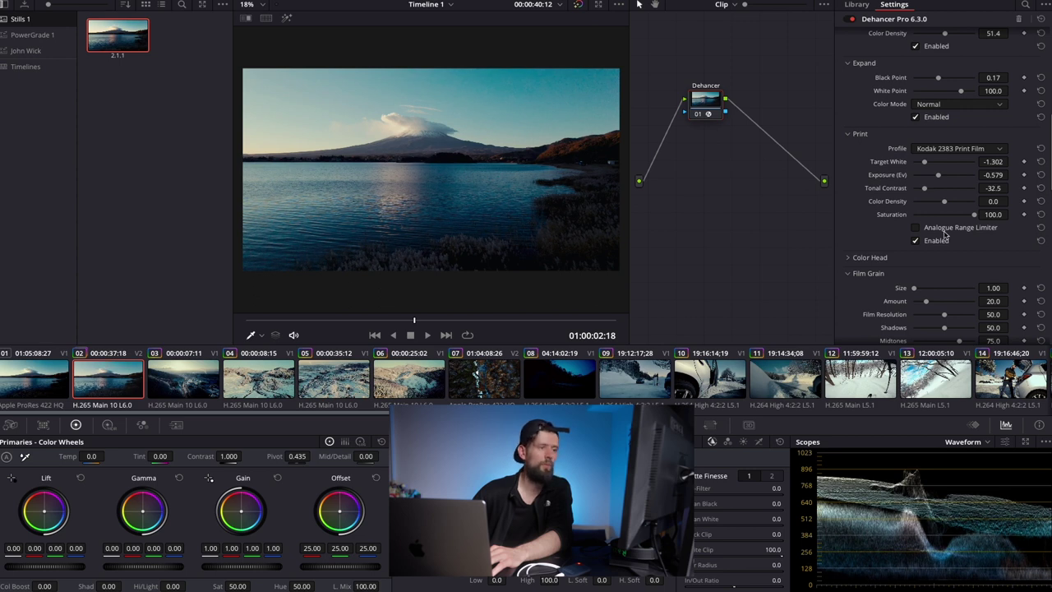
Raise Film Developer Gamma Correction to 26.1.
scroll(917, 237, up, 8)
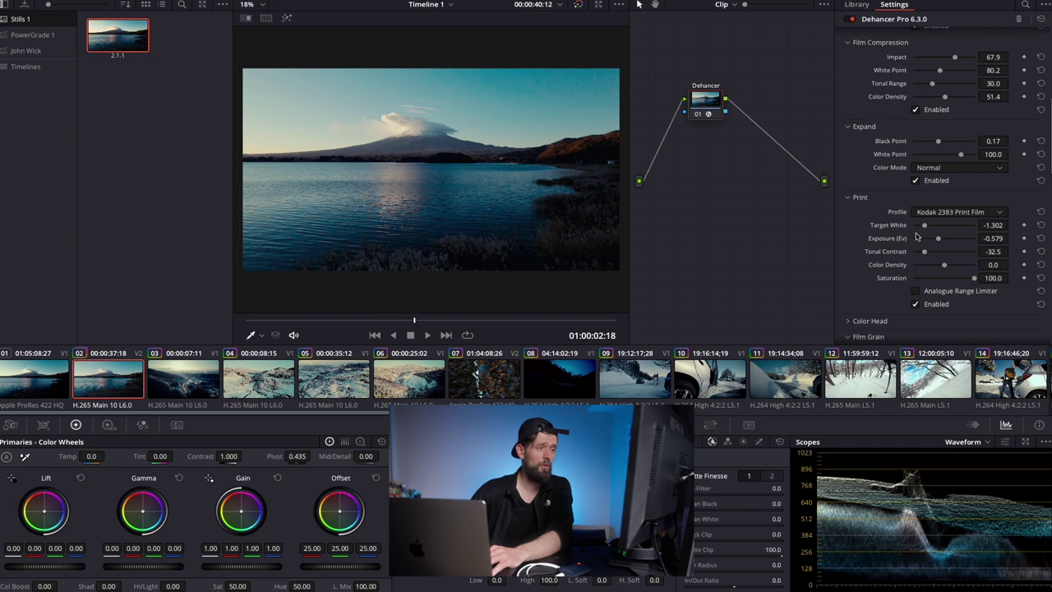
scroll(917, 237, up, 2)
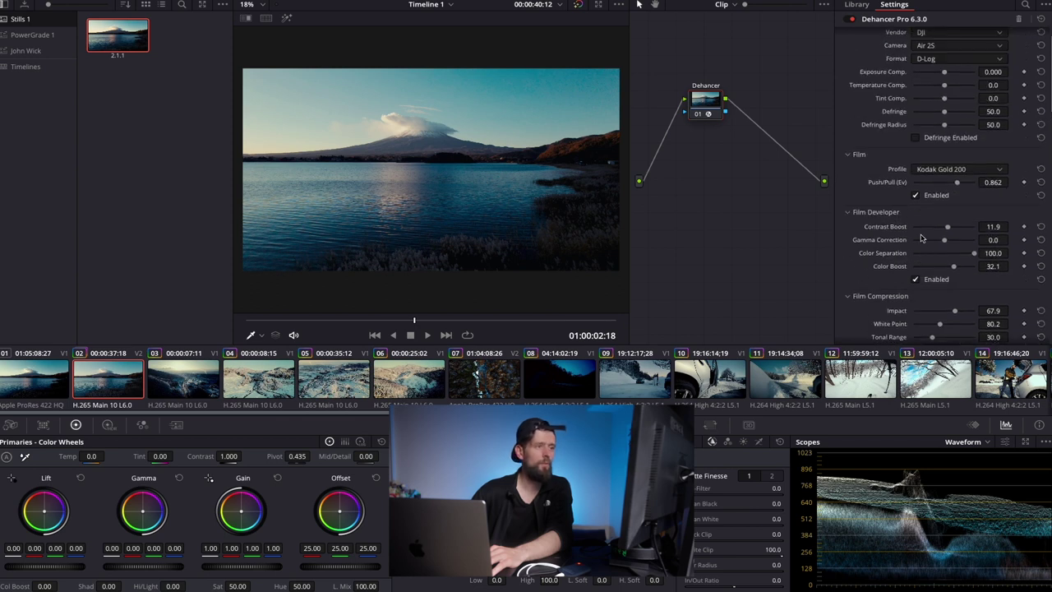
mouse_move(944, 244)
mouse_down()
mouse_move(960, 249)
mouse_move(949, 231)
mouse_up()
Raise Print Color Density to 68.8 and review the result in the viewer.
scroll(949, 231, down, 8)
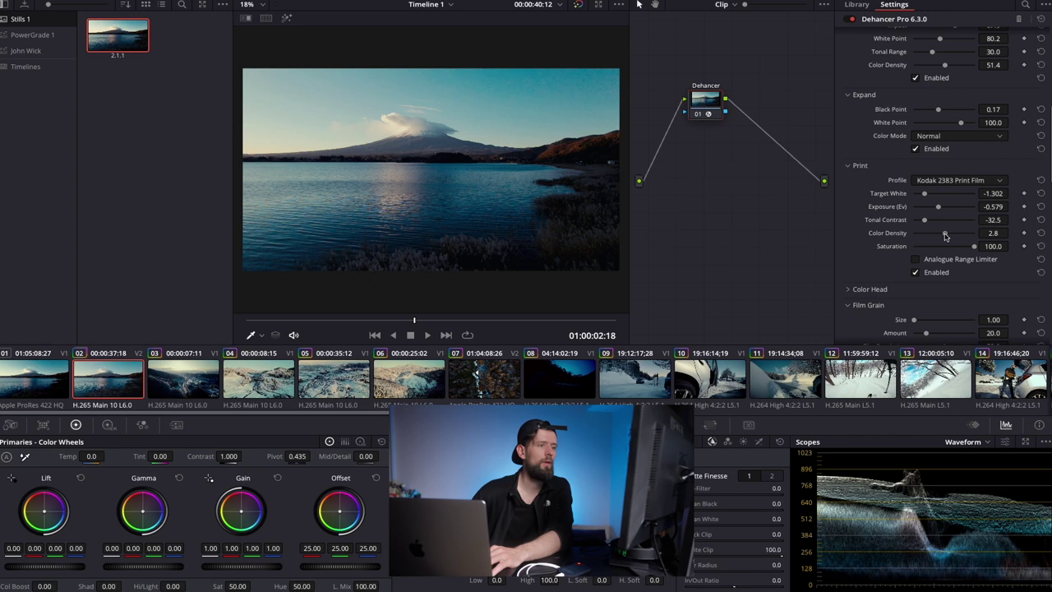
drag(945, 236, 964, 240)
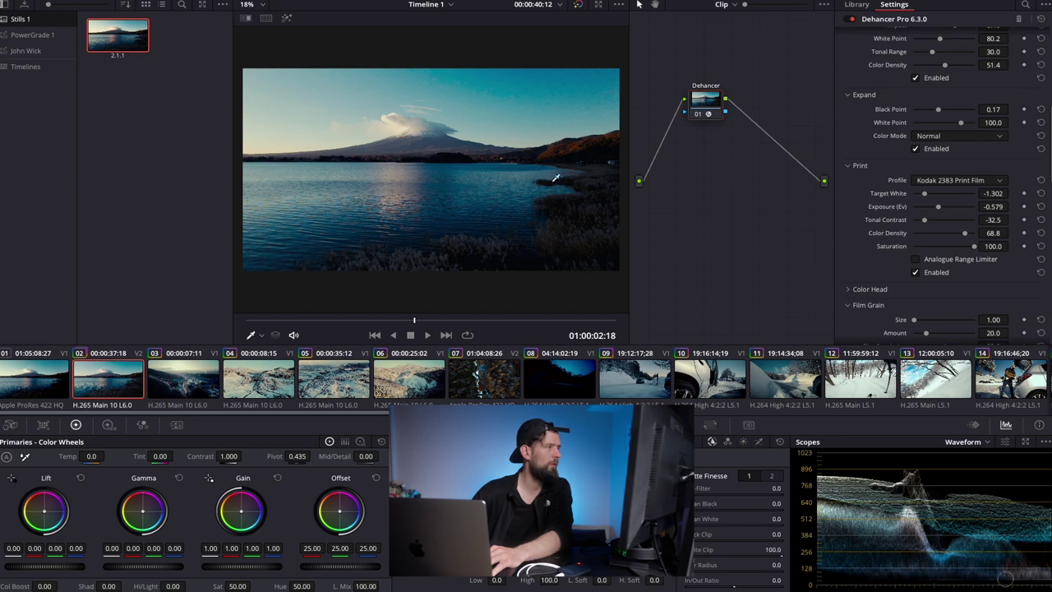
scroll(446, 165, up, 1)
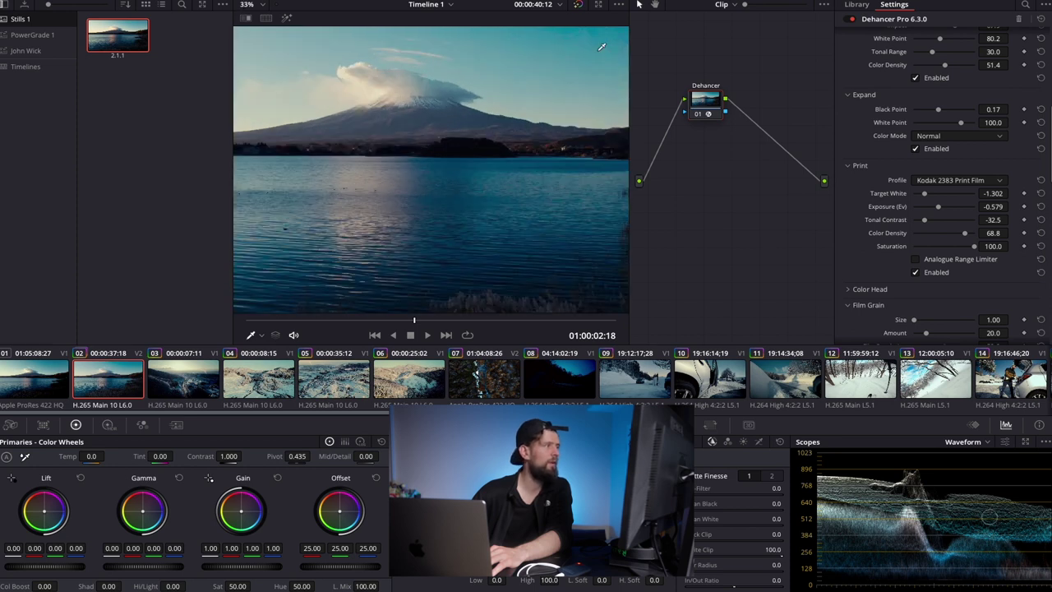
scroll(446, 165, up, 1)
scroll(518, 139, up, 1)
scroll(567, 119, up, 1)
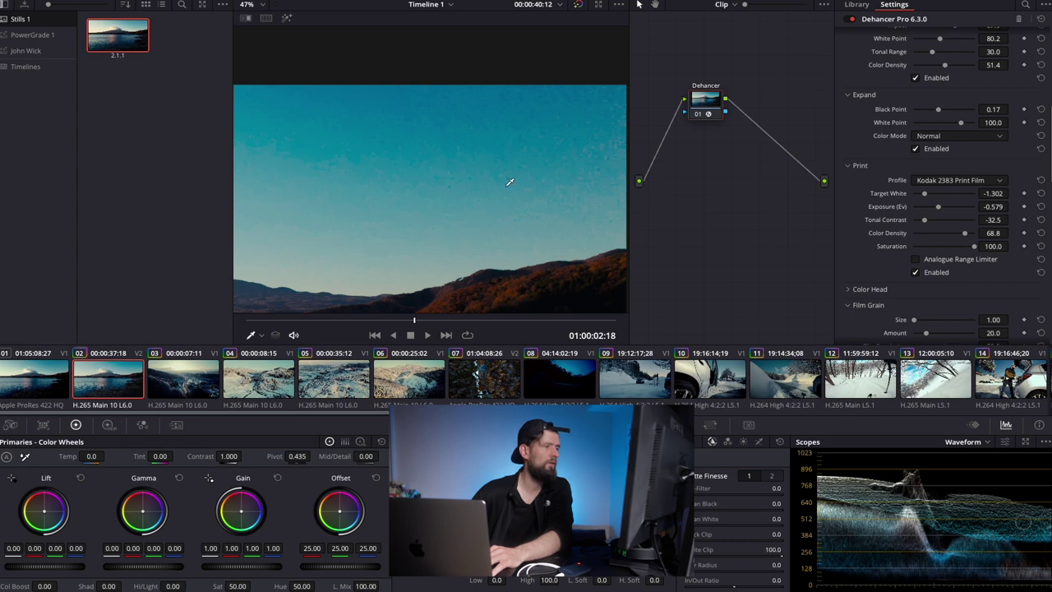
Expand the Color Head section, whose values all sit at 0.0.
scroll(506, 174, down, 3)
scroll(493, 156, down, 1)
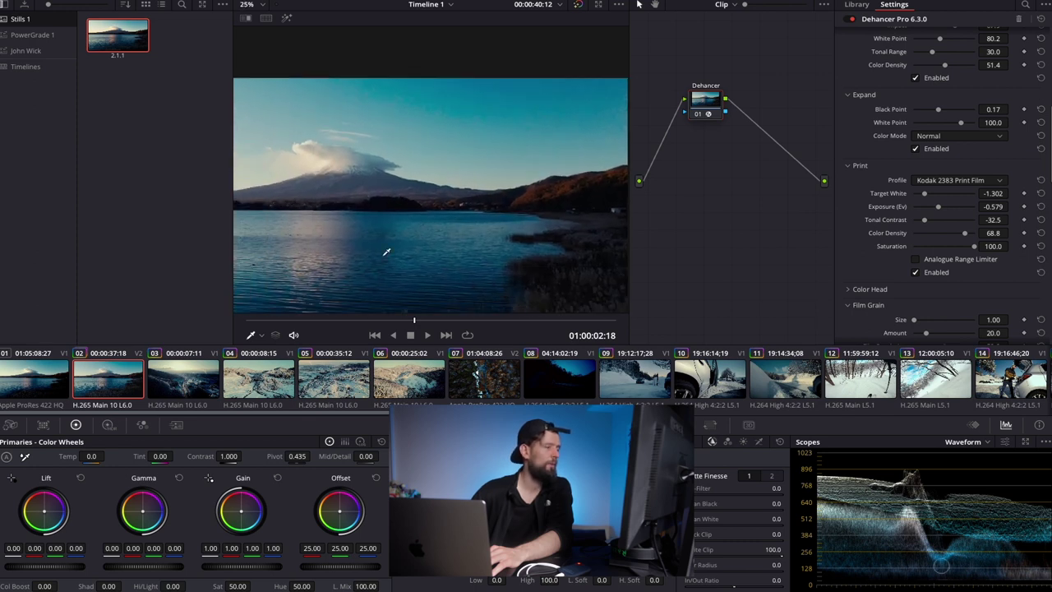
scroll(370, 234, down, 1)
scroll(364, 222, down, 2)
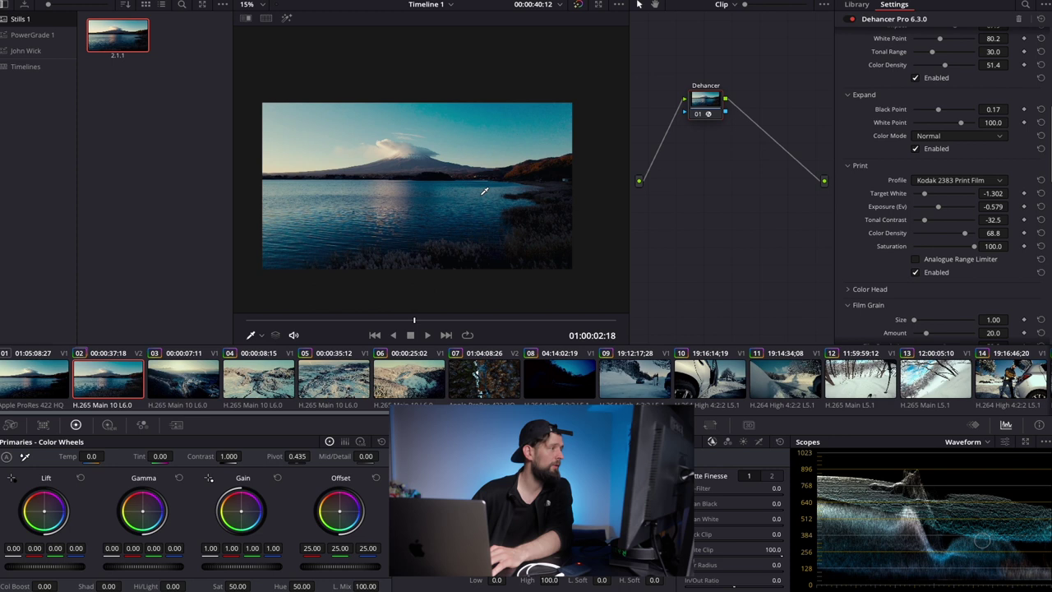
scroll(873, 265, down, 2)
click(873, 231)
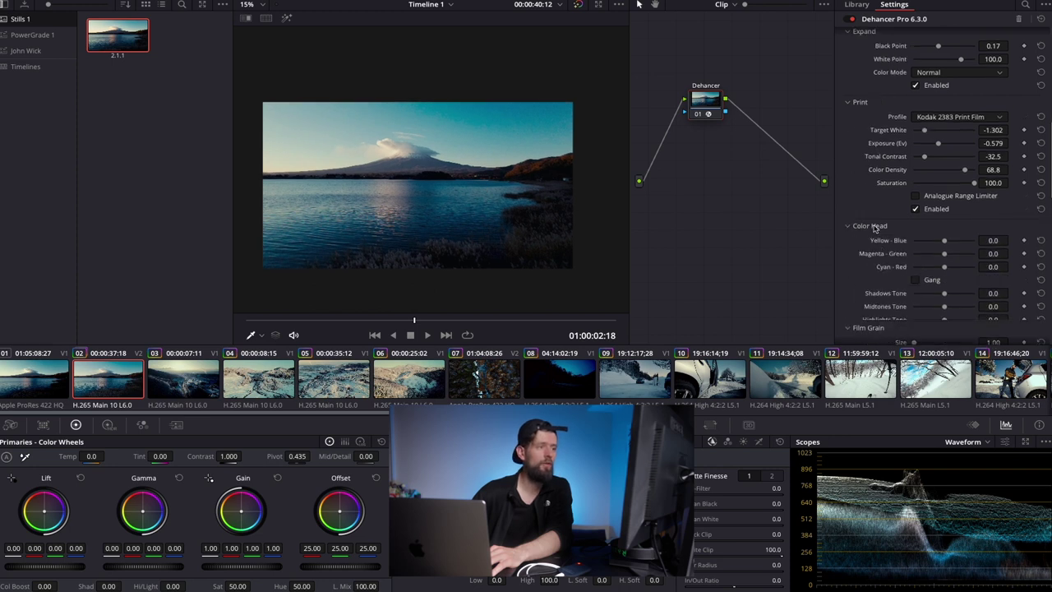
Turn on Dehancer's Color Head with Highlights Tone 37.6 and Shadows Tone 8.3.
scroll(876, 231, down, 2)
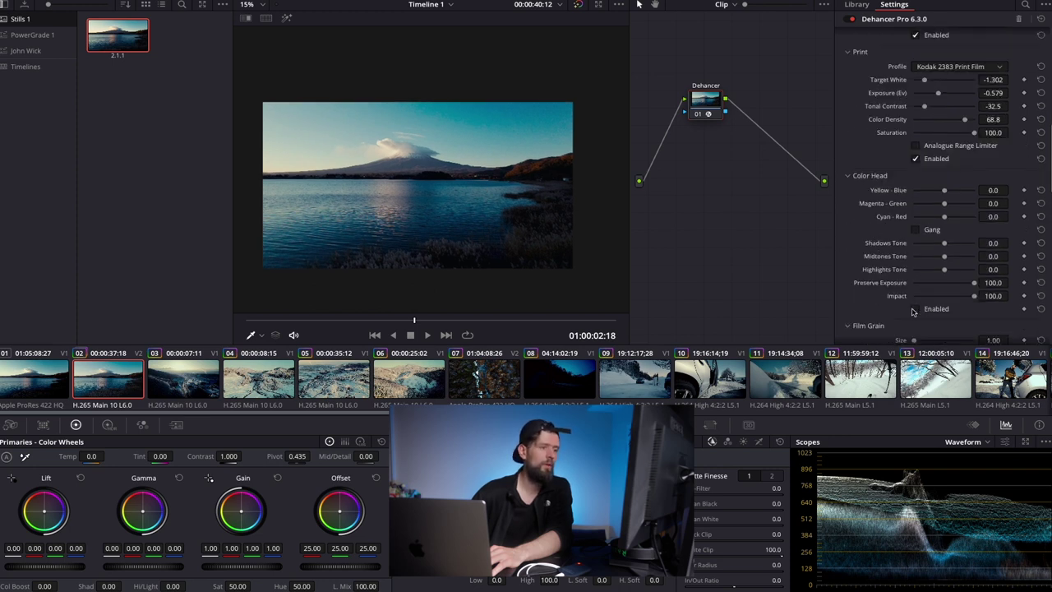
click(914, 309)
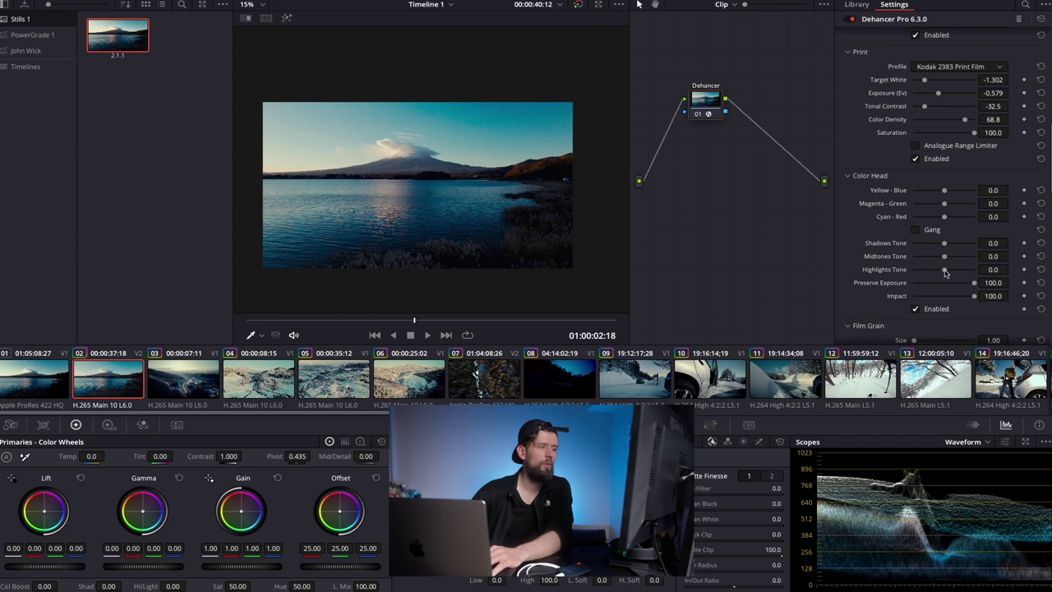
drag(945, 272, 954, 272)
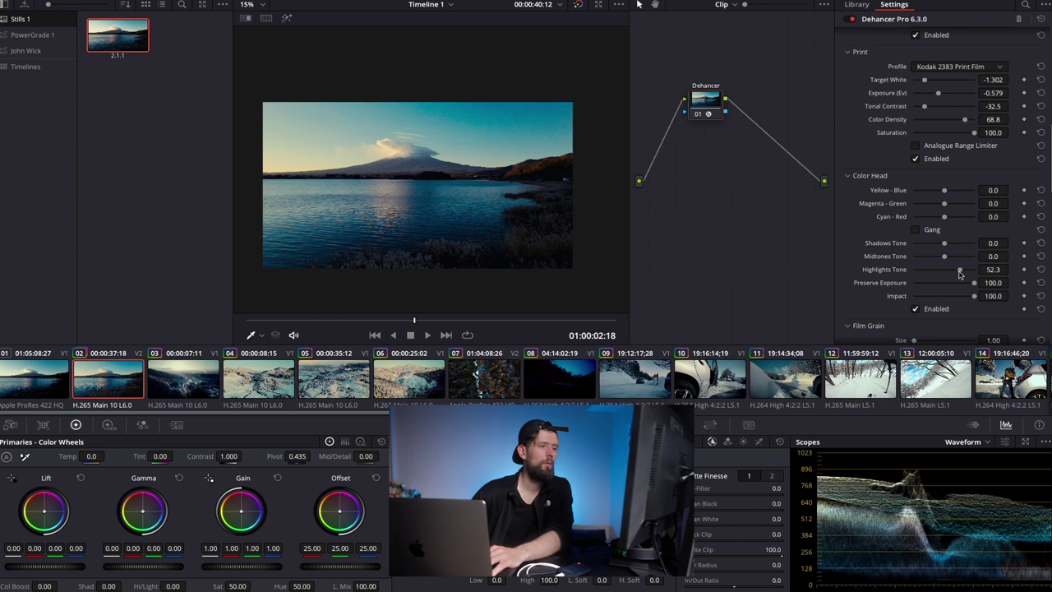
drag(959, 273, 955, 272)
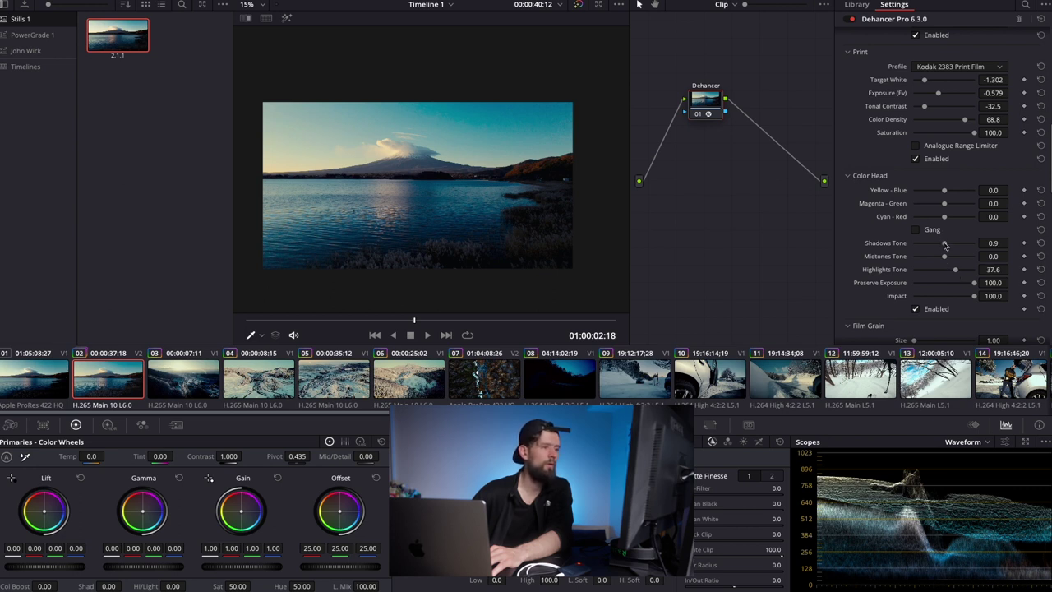
mouse_move(944, 245)
mouse_down()
mouse_move(932, 245)
mouse_move(946, 248)
mouse_up()
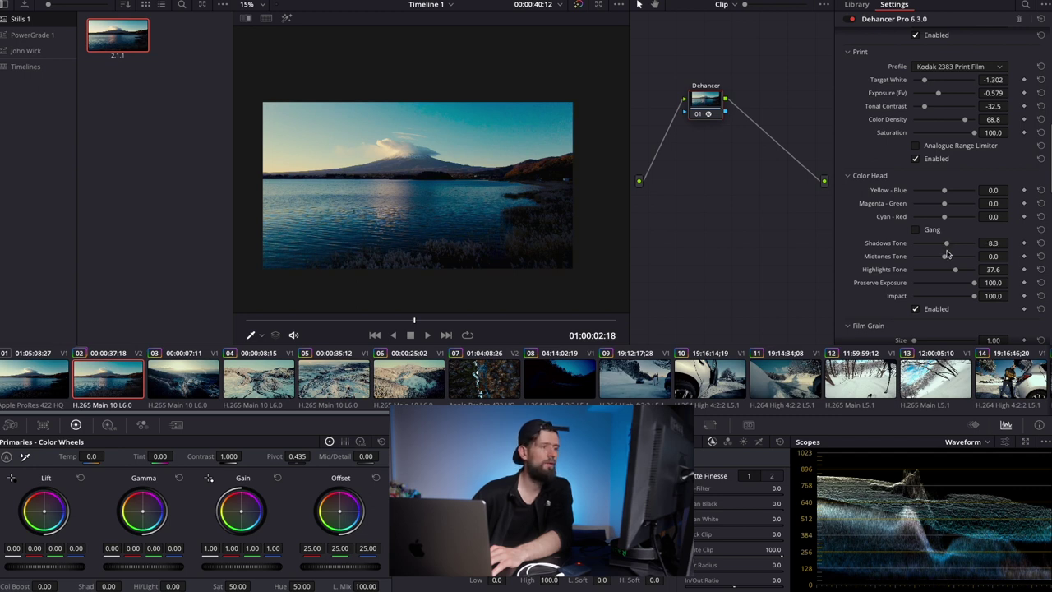
scroll(893, 241, up, 4)
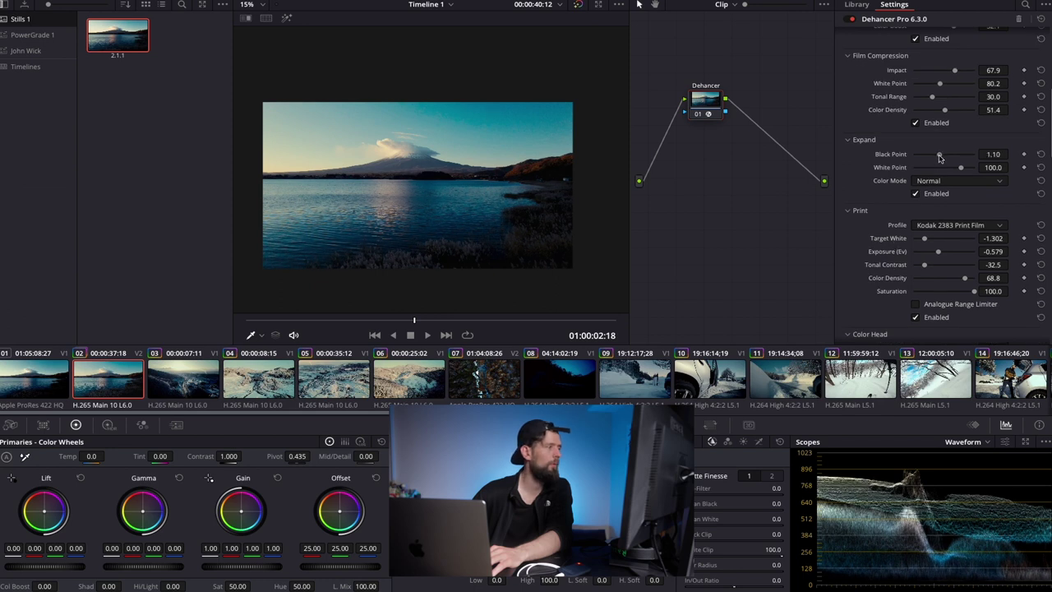
Nudge Expand Black Point up slightly, and leave Film Grain switched off after trying it.
drag(940, 156, 941, 157)
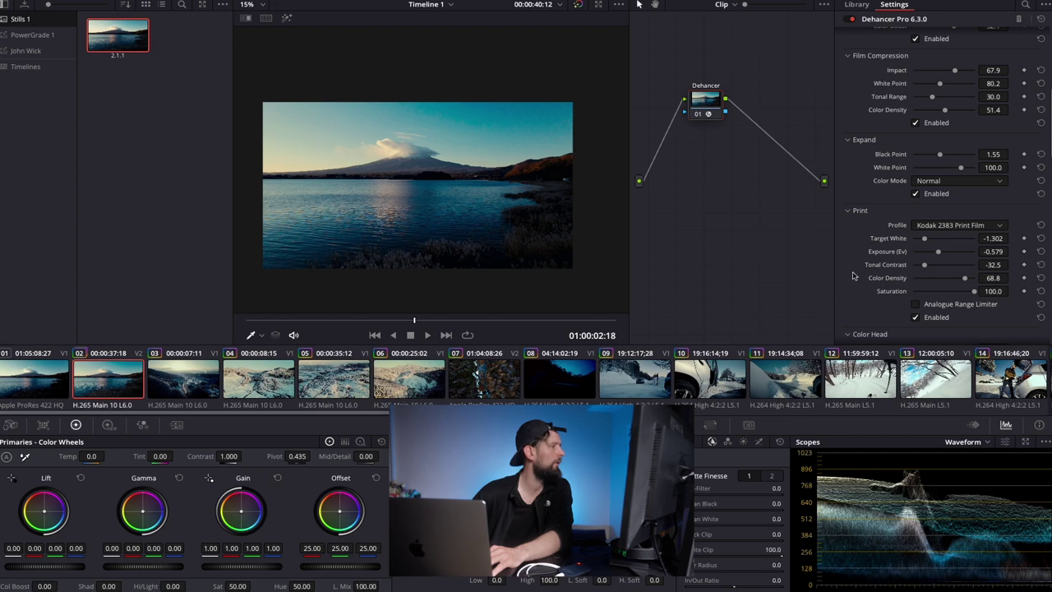
scroll(859, 280, down, 10)
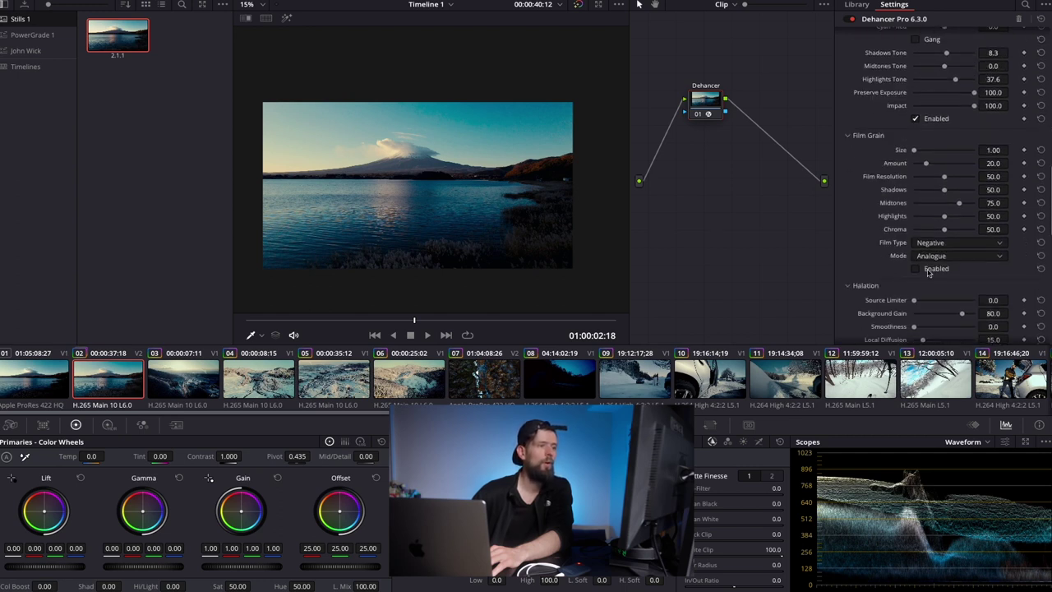
click(915, 270)
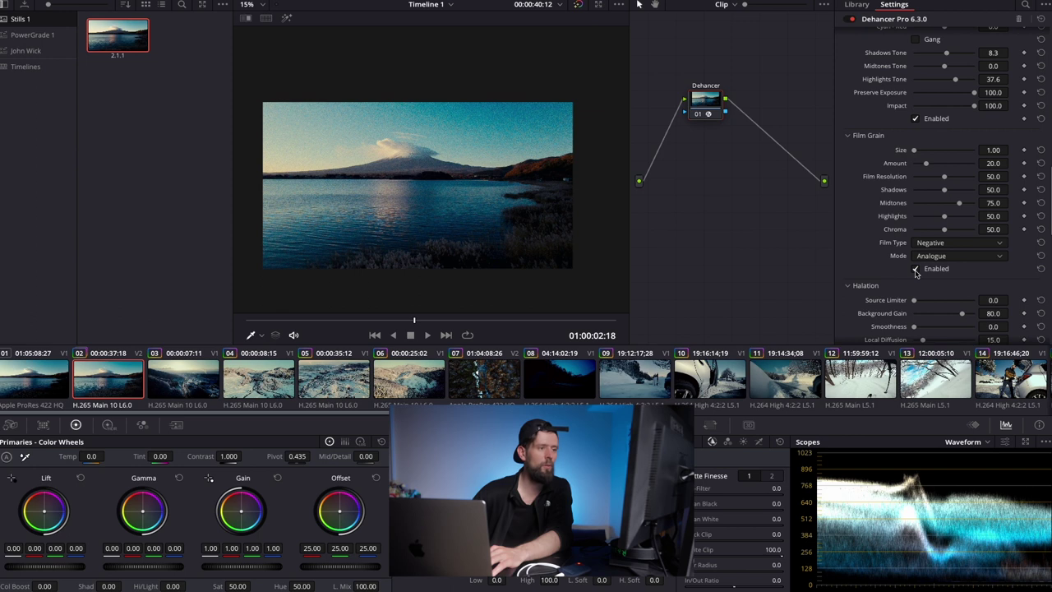
click(916, 270)
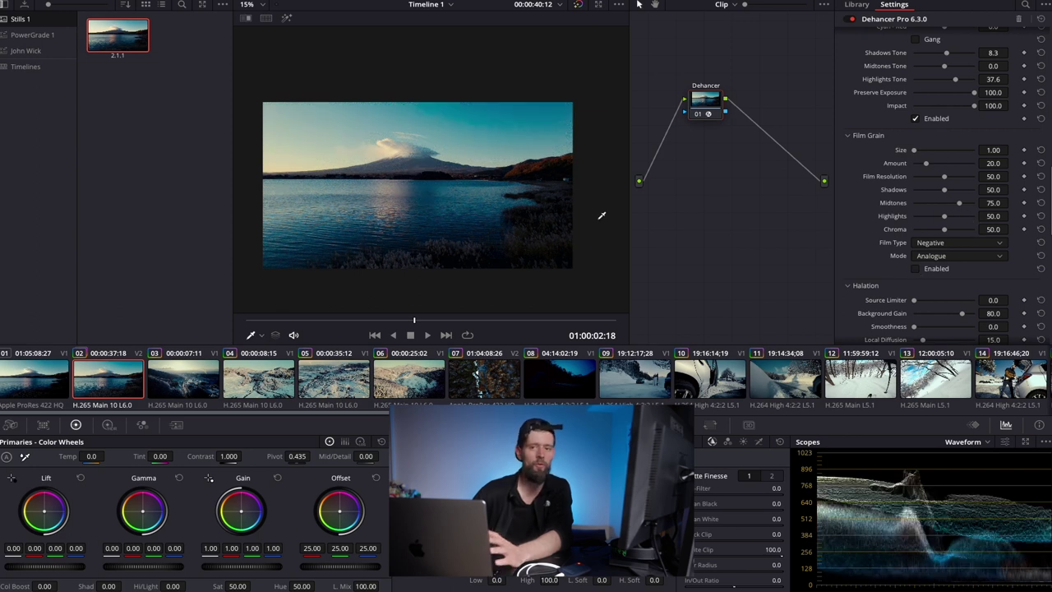
scroll(855, 253, down, 5)
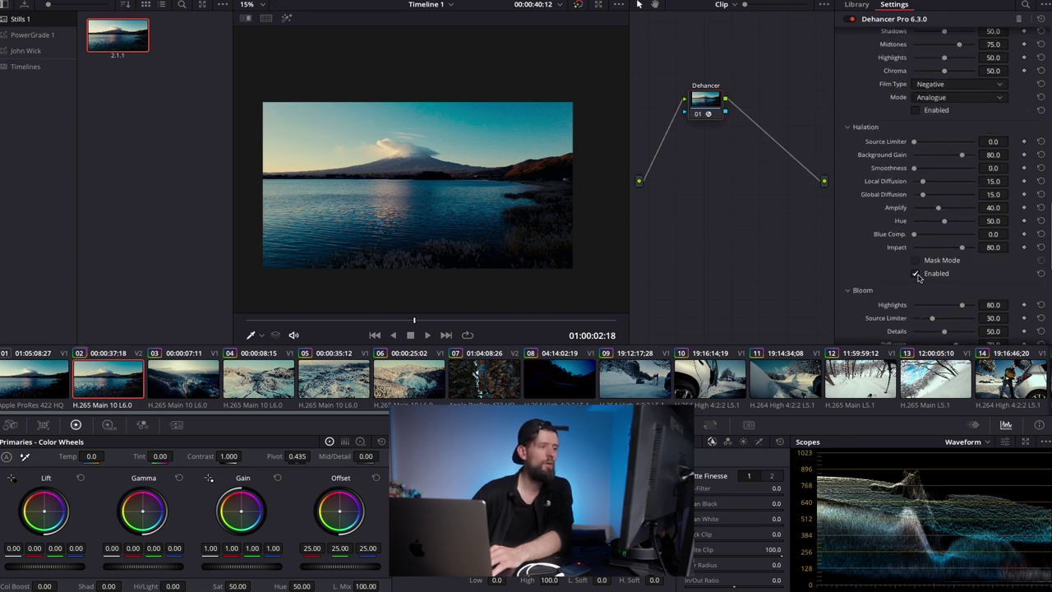
Hide the gallery and set Halation Local Diffusion to about 23 and Impact to 41.3.
scroll(402, 166, up, 5)
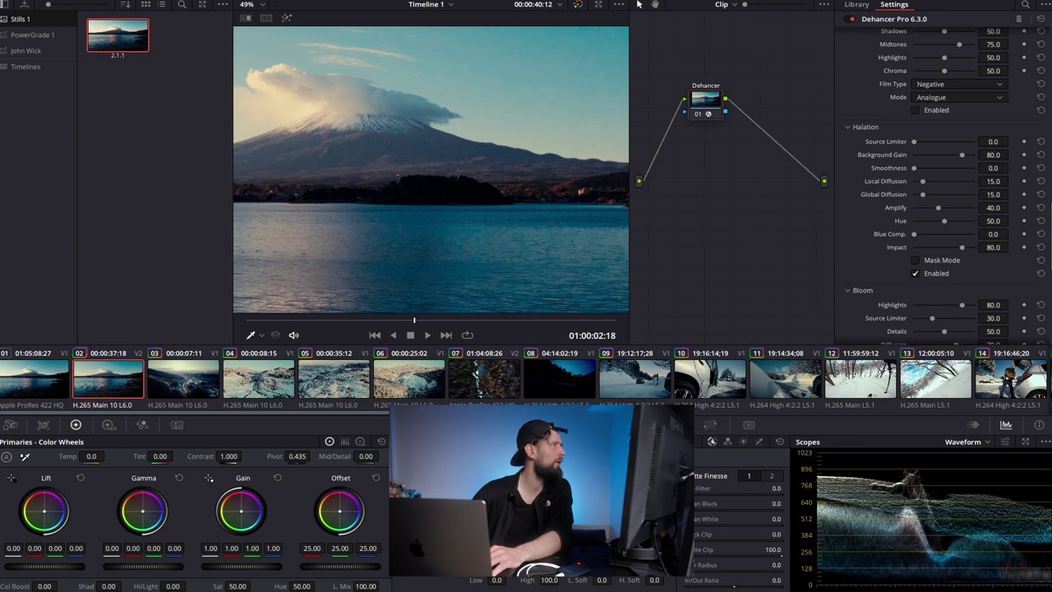
key(alt+f)
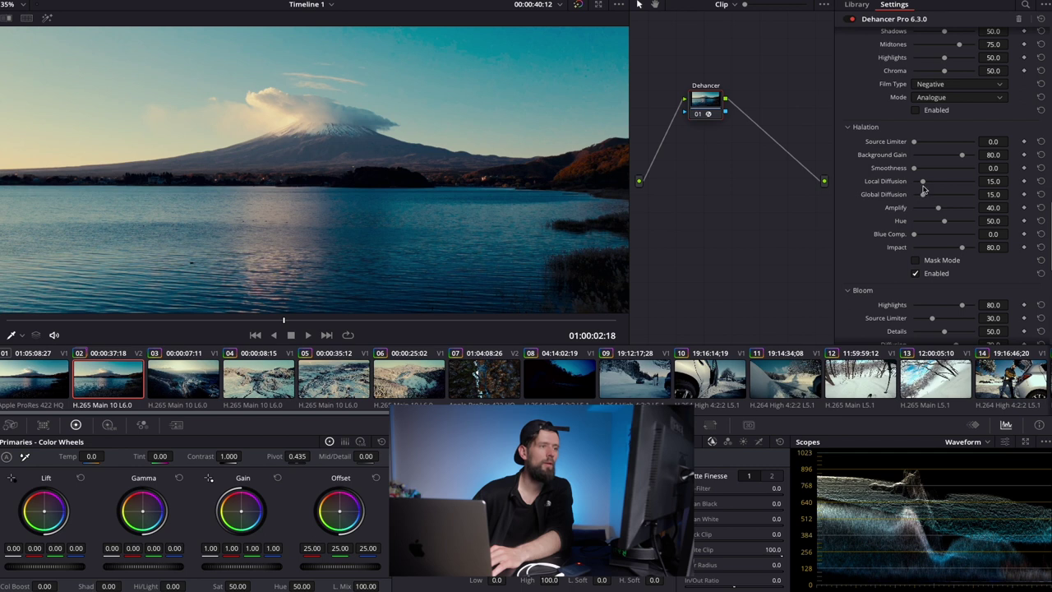
drag(926, 181, 1017, 188)
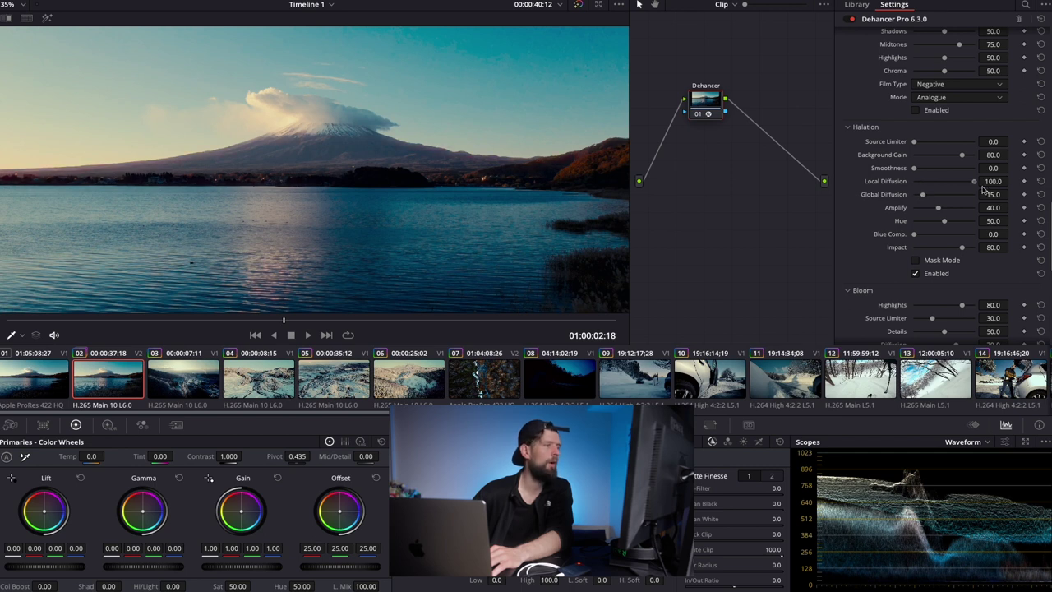
drag(939, 208, 1002, 214)
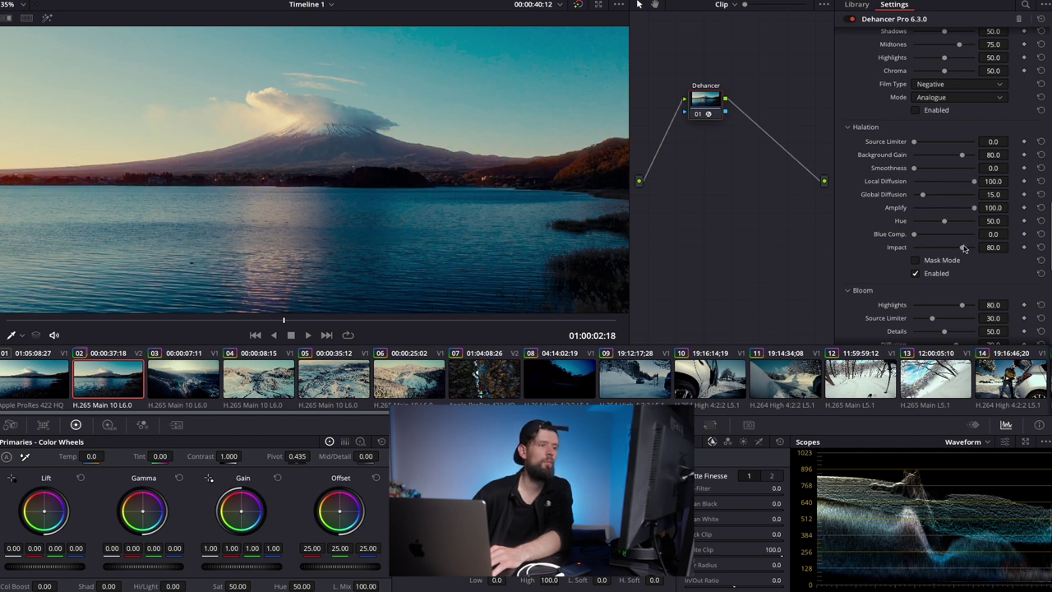
drag(964, 248, 998, 250)
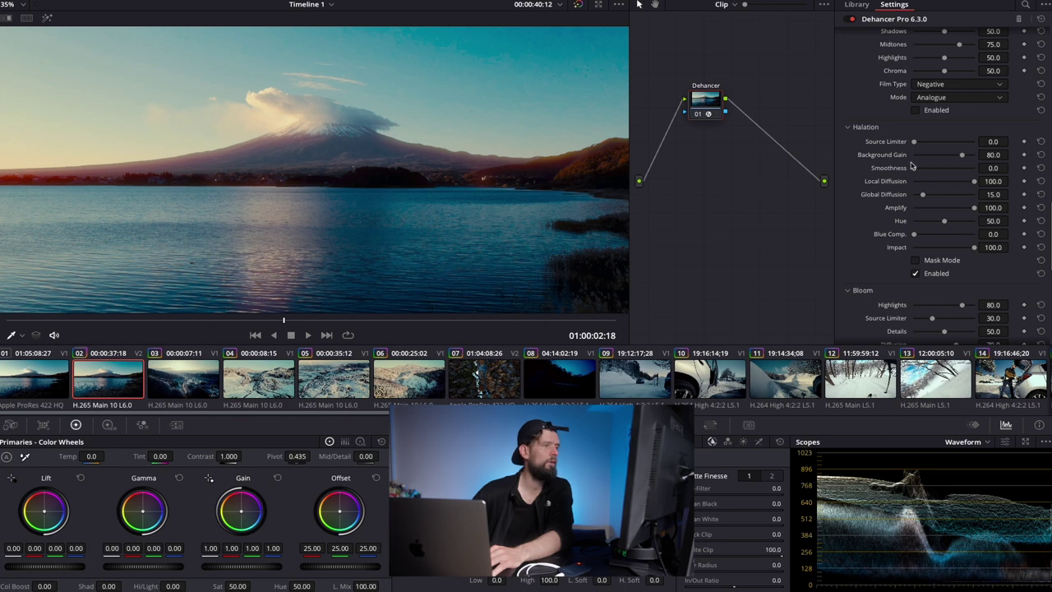
drag(970, 182, 926, 182)
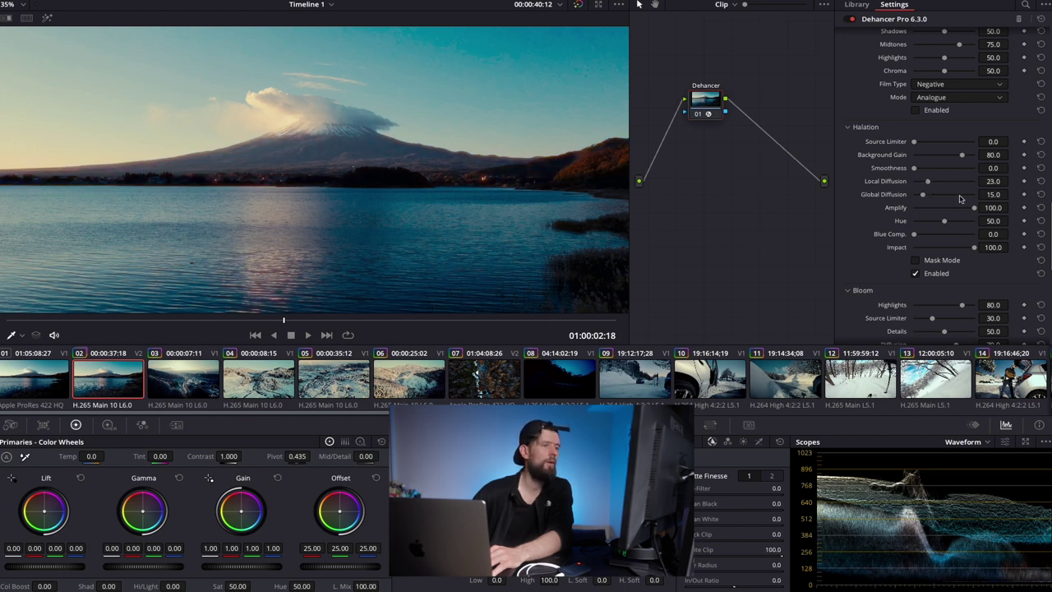
drag(972, 208, 946, 207)
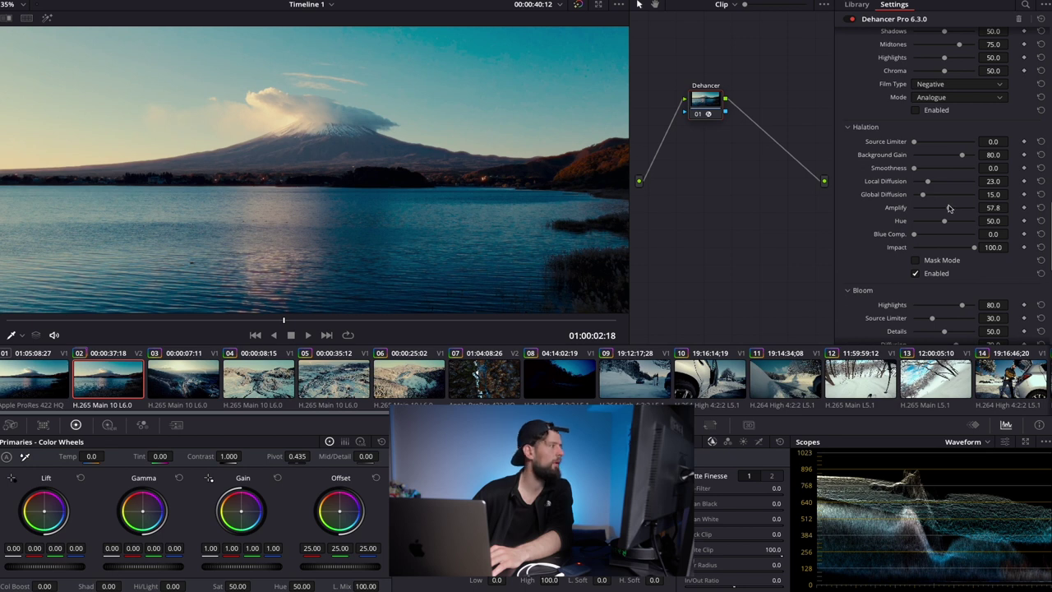
scroll(462, 192, down, 3)
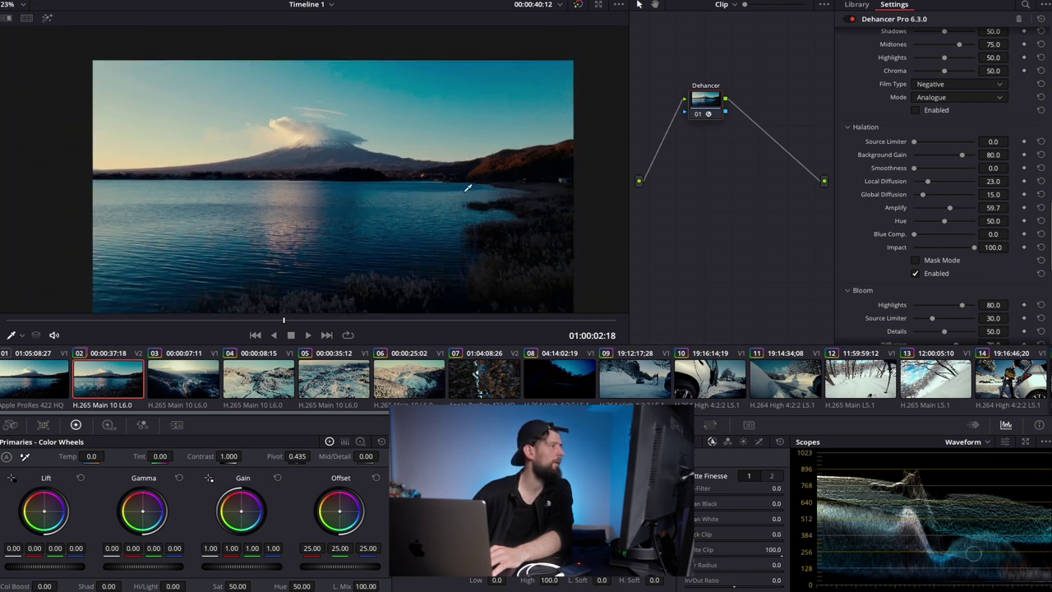
drag(973, 248, 939, 249)
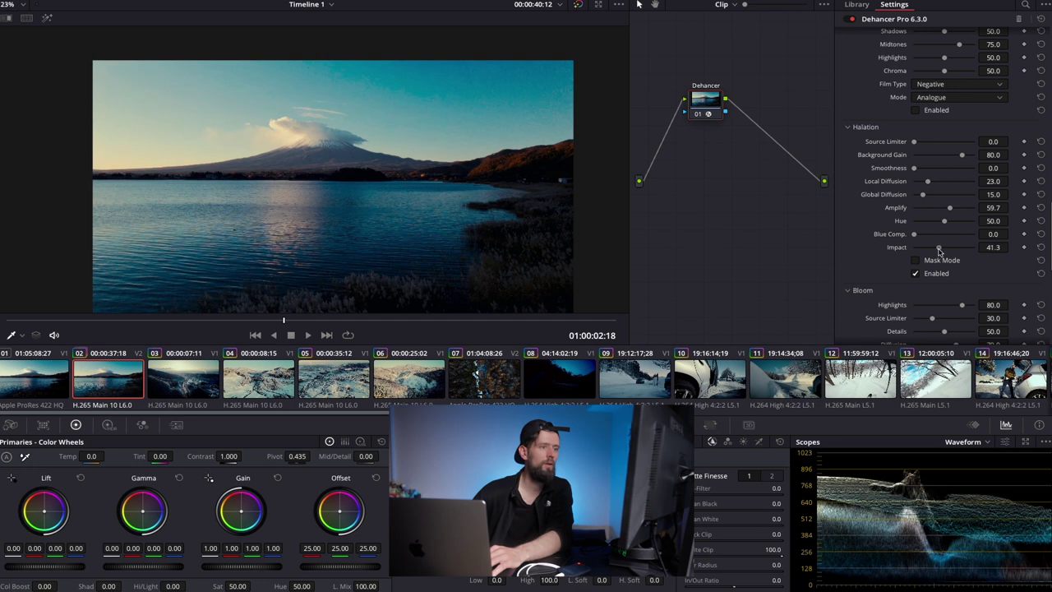
Enlarge the viewer image, toggle halation to compare, and settle Amplify at 73.4.
key(shift+z)
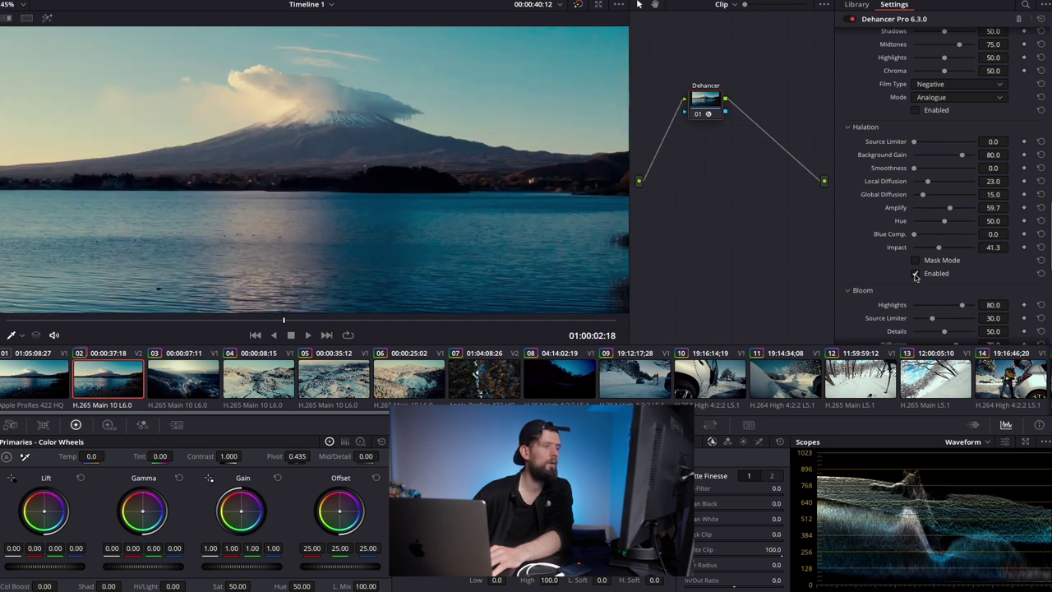
click(916, 274)
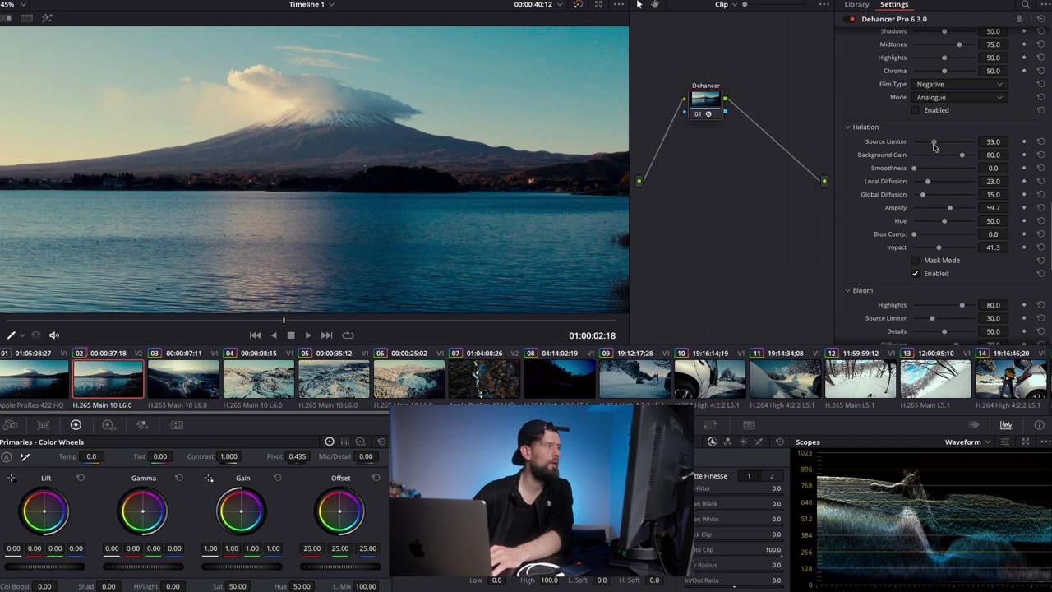
drag(949, 210, 954, 210)
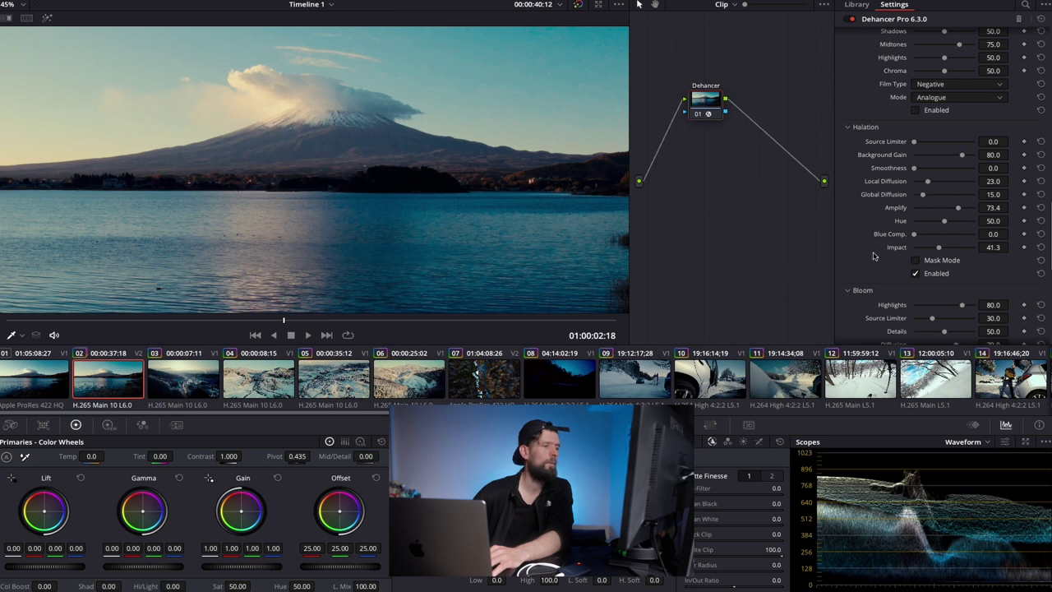
scroll(875, 256, down, 3)
scroll(536, 176, down, 3)
drag(286, 229, 297, 195)
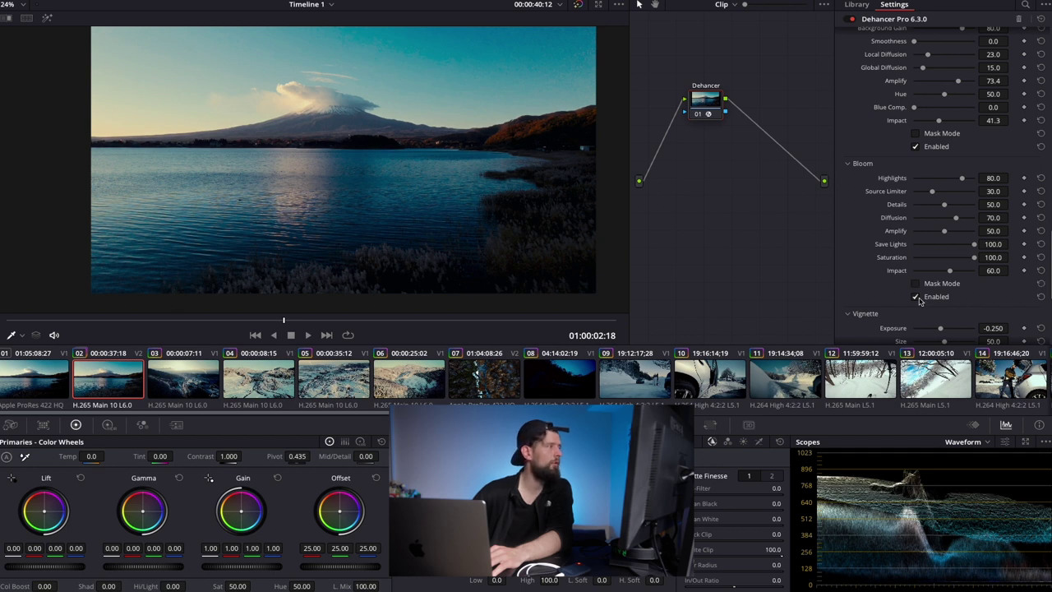
Toggle Bloom off and on twice to compare, leaving it enabled.
click(916, 297)
click(917, 297)
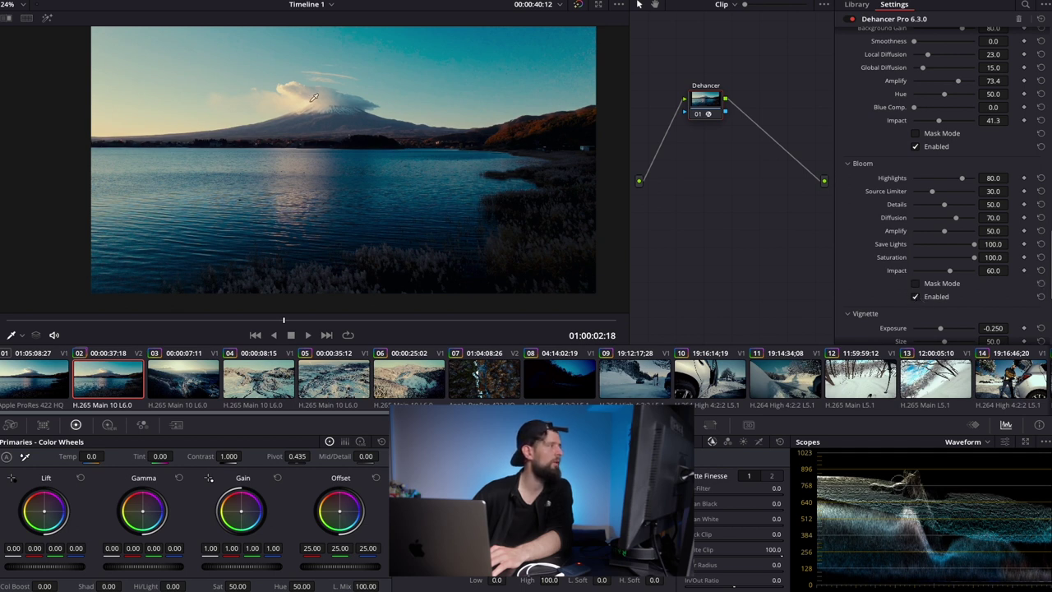
scroll(363, 112, up, 2)
scroll(362, 112, up, 4)
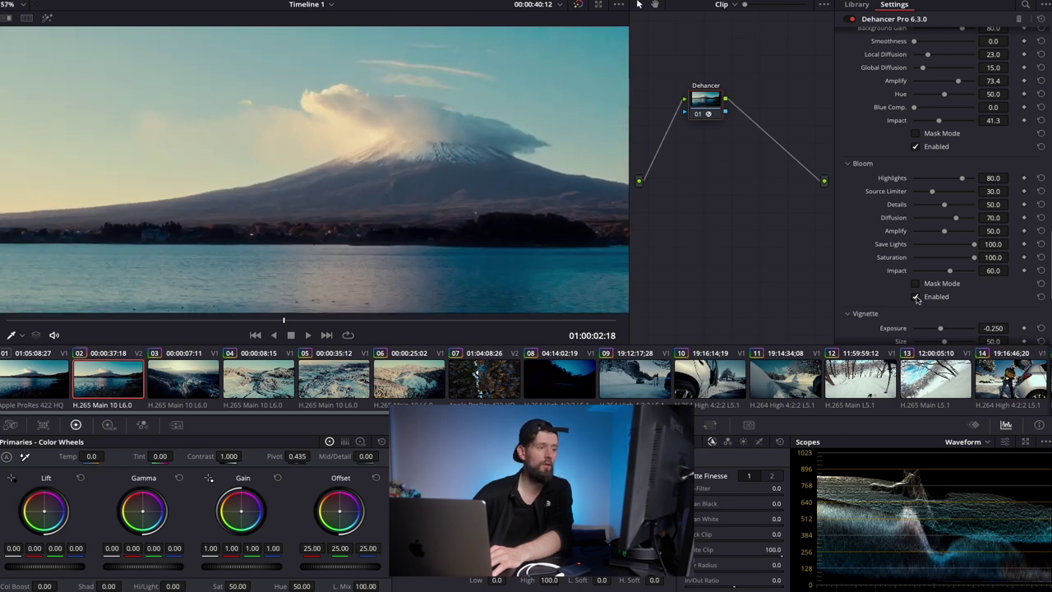
click(916, 297)
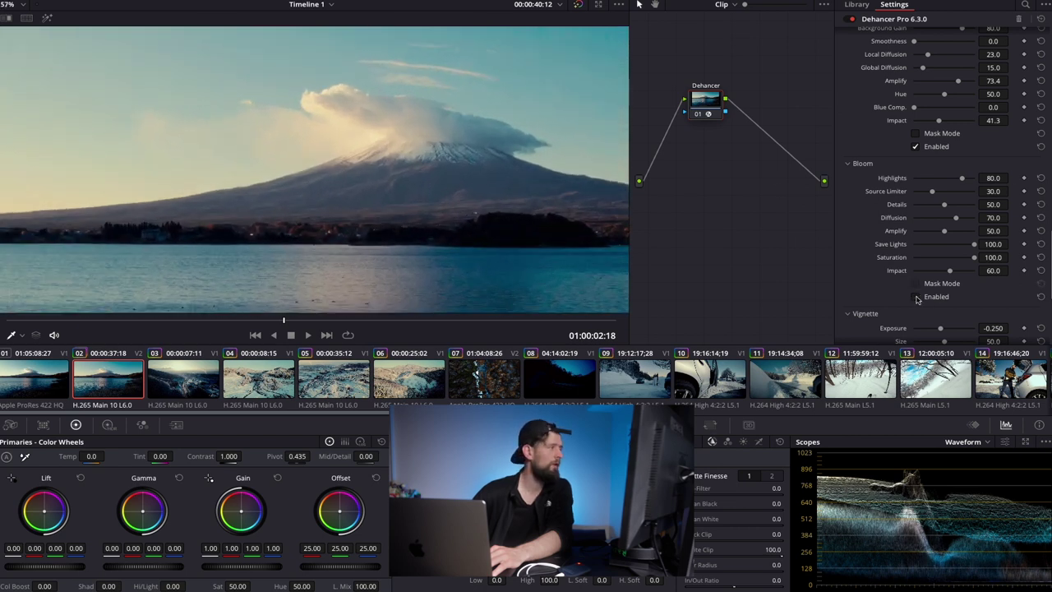
click(917, 297)
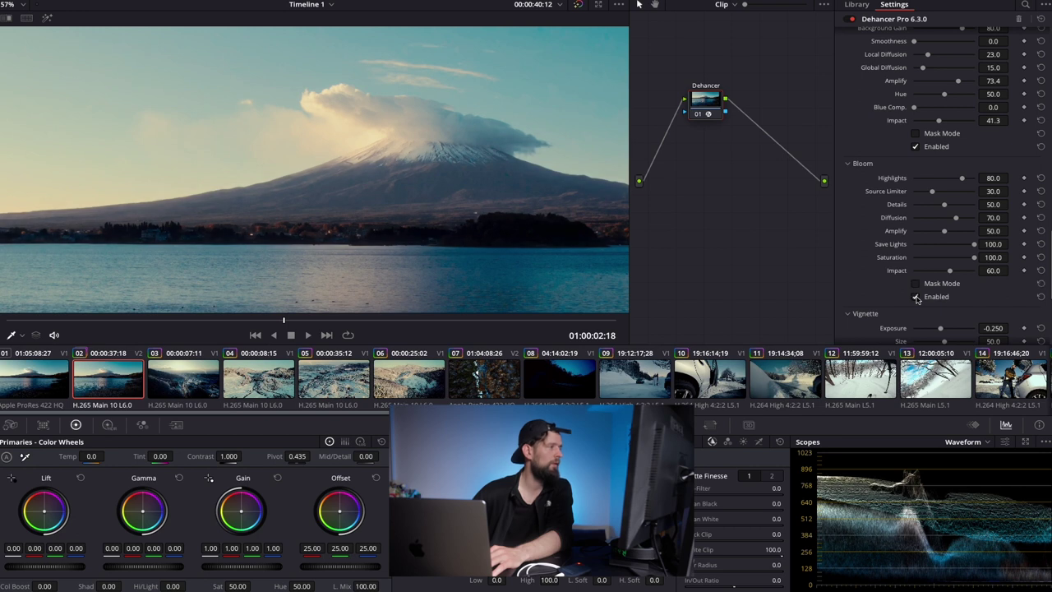
Expand and collapse the Film Breath settings, then return to the Film Grain section.
scroll(521, 152, down, 4)
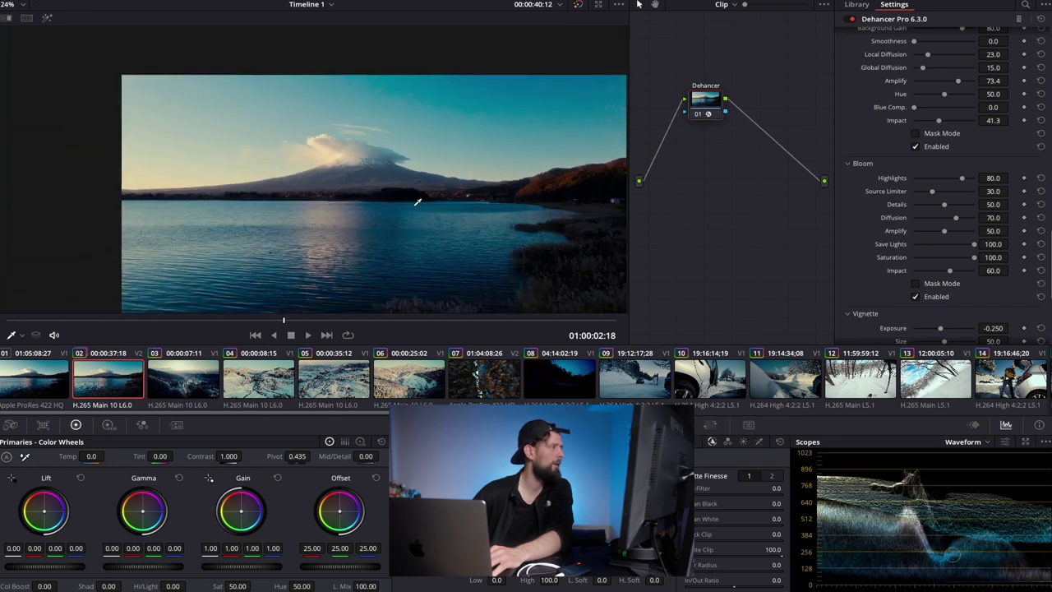
scroll(411, 165, down, 2)
scroll(928, 269, down, 4)
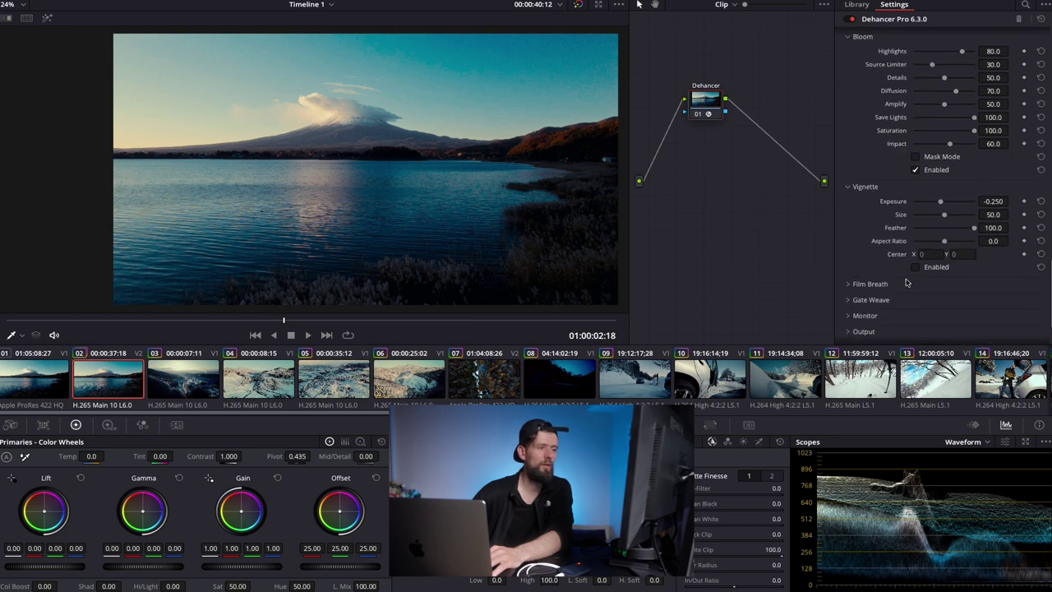
click(883, 284)
scroll(862, 285, down, 2)
click(857, 229)
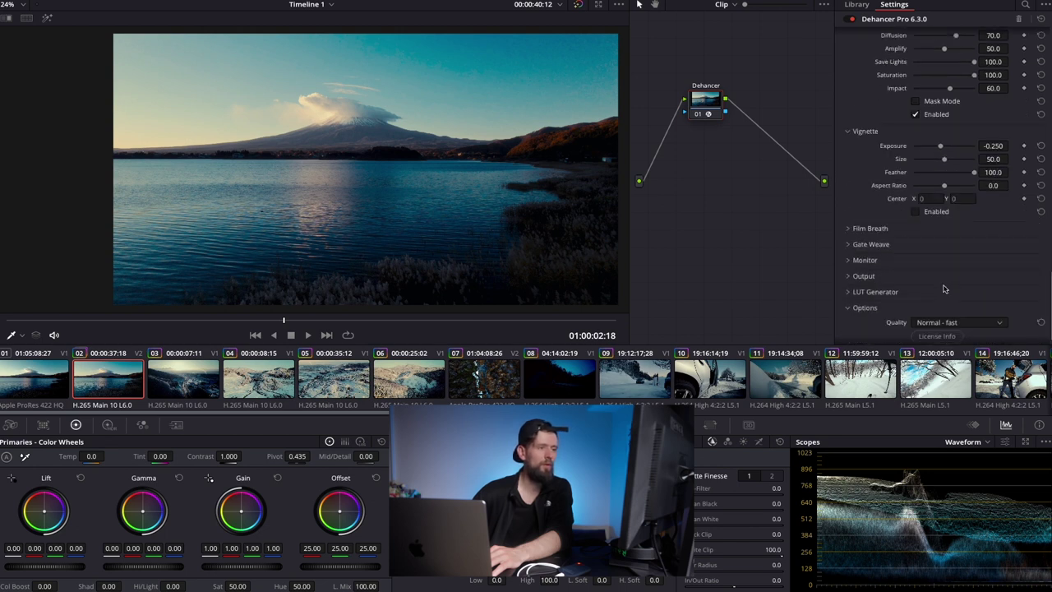
scroll(908, 263, up, 10)
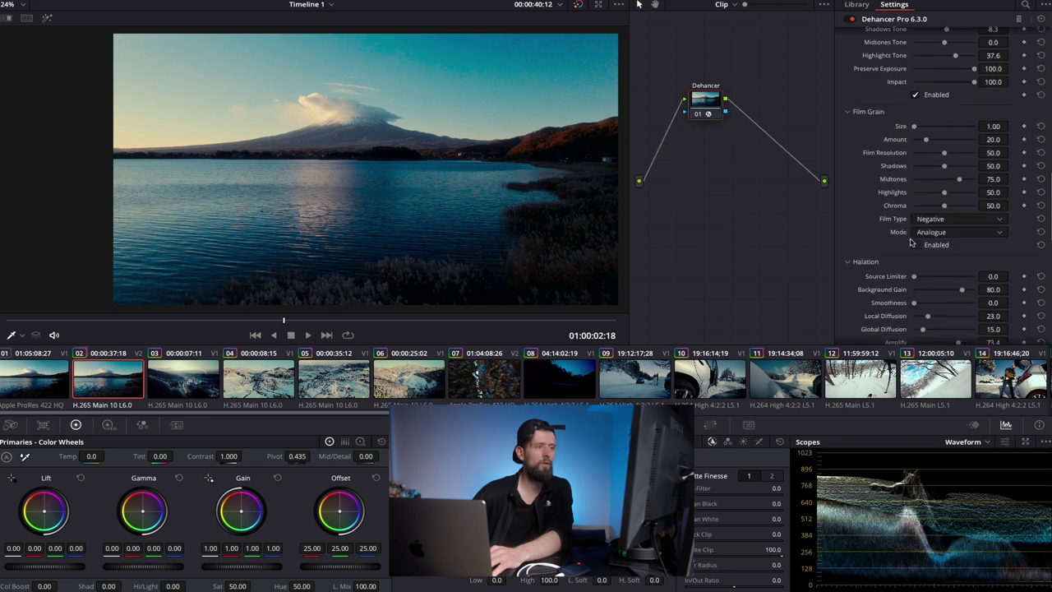
scroll(526, 180, down, 1)
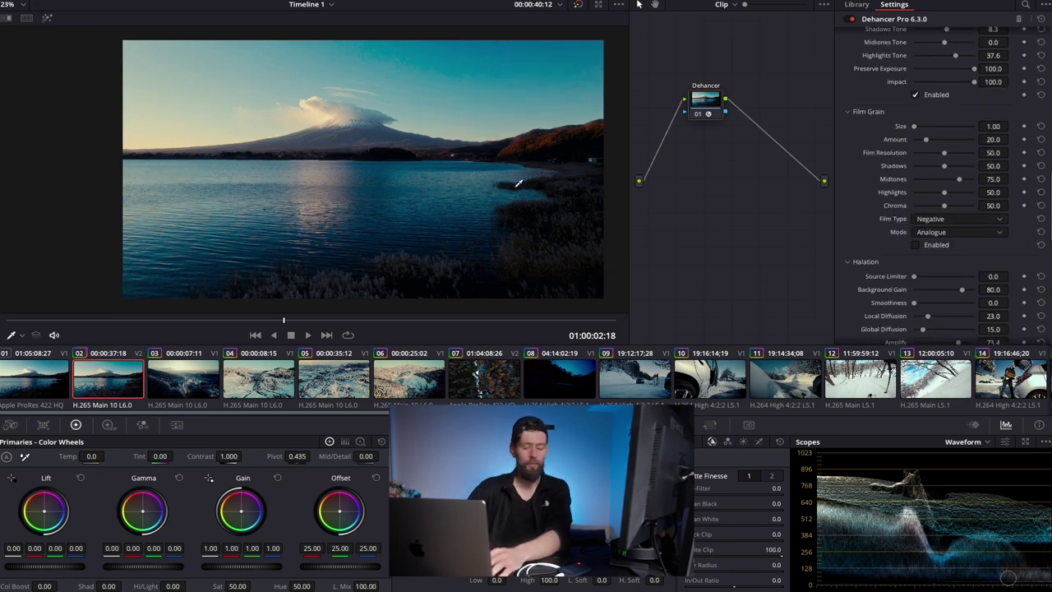
Toggle the lake grade off and on, review it full screen, then bypass and restore it.
key(ctrl+d)
key(ctrl+d)
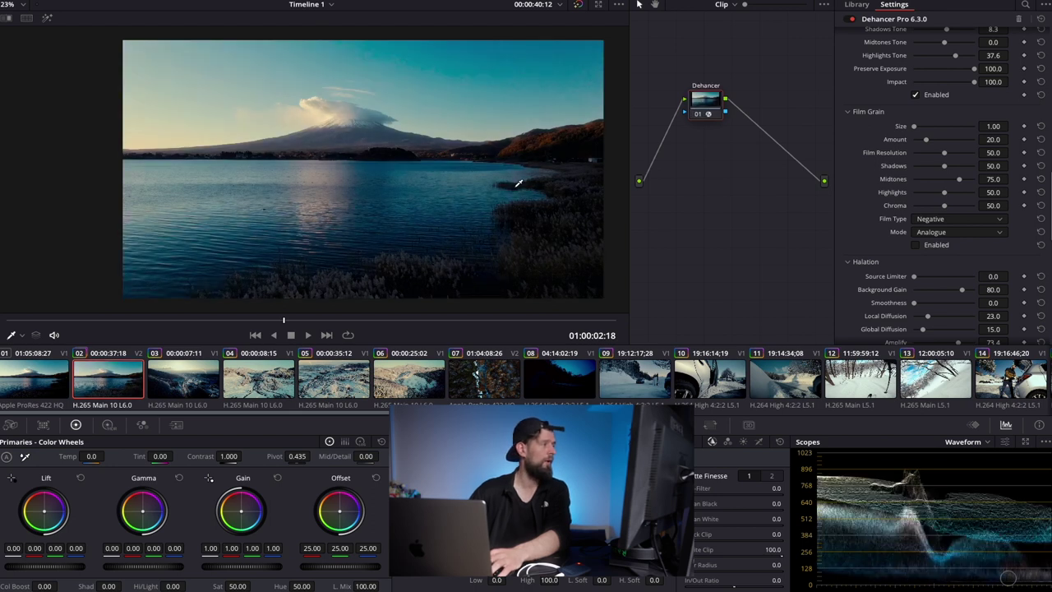
key(ctrl+d)
key(ctrl+d)
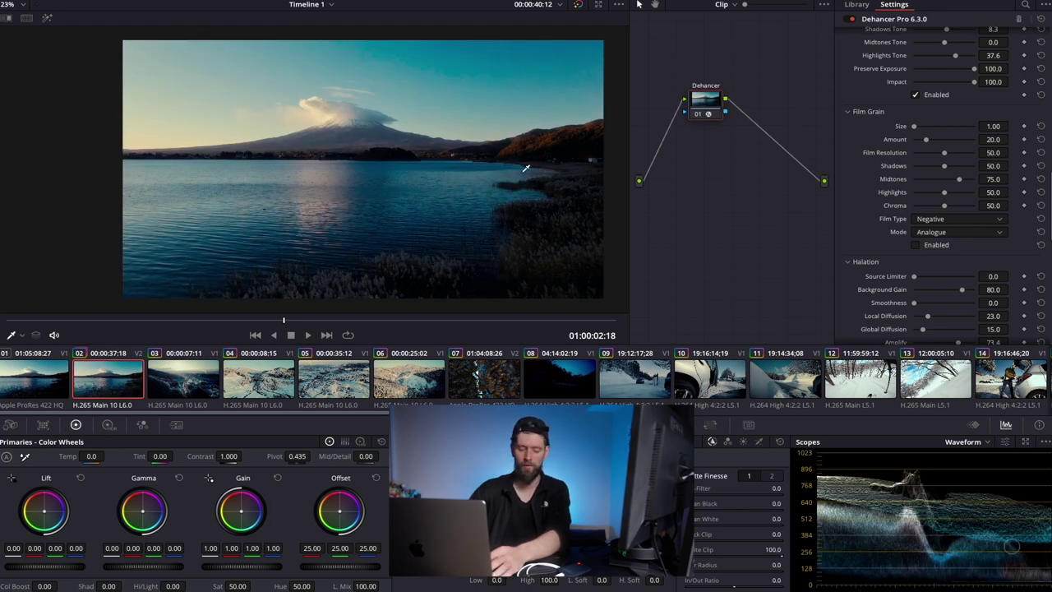
key(ctrl+f)
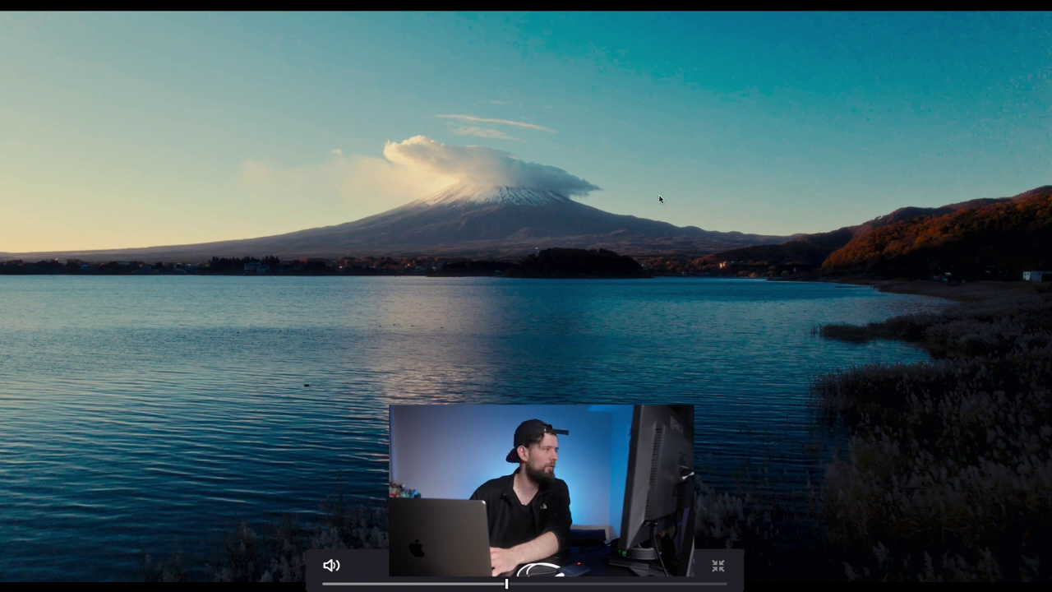
key(Escape)
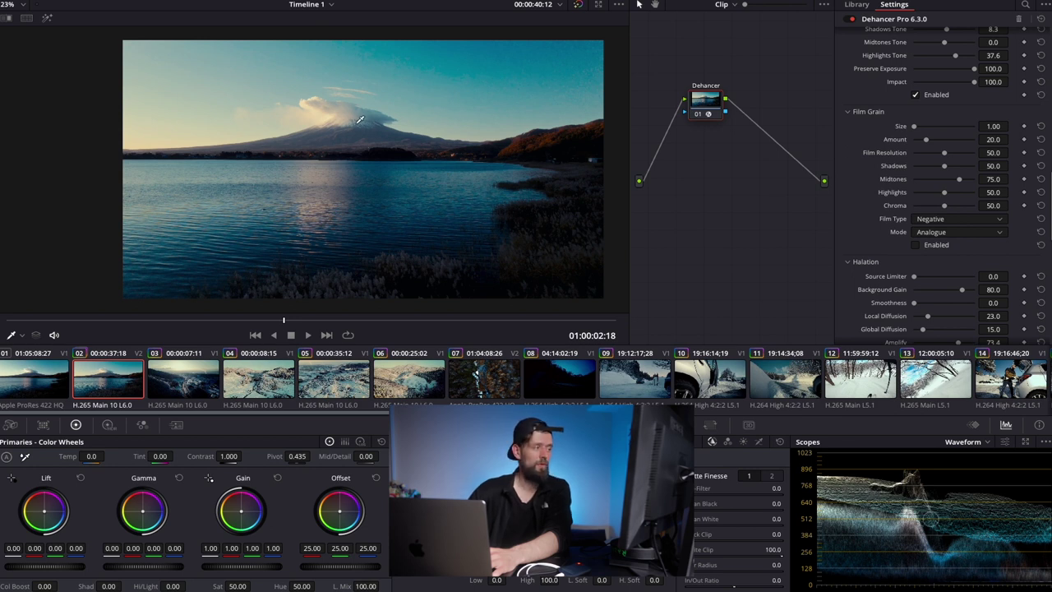
key(super+f)
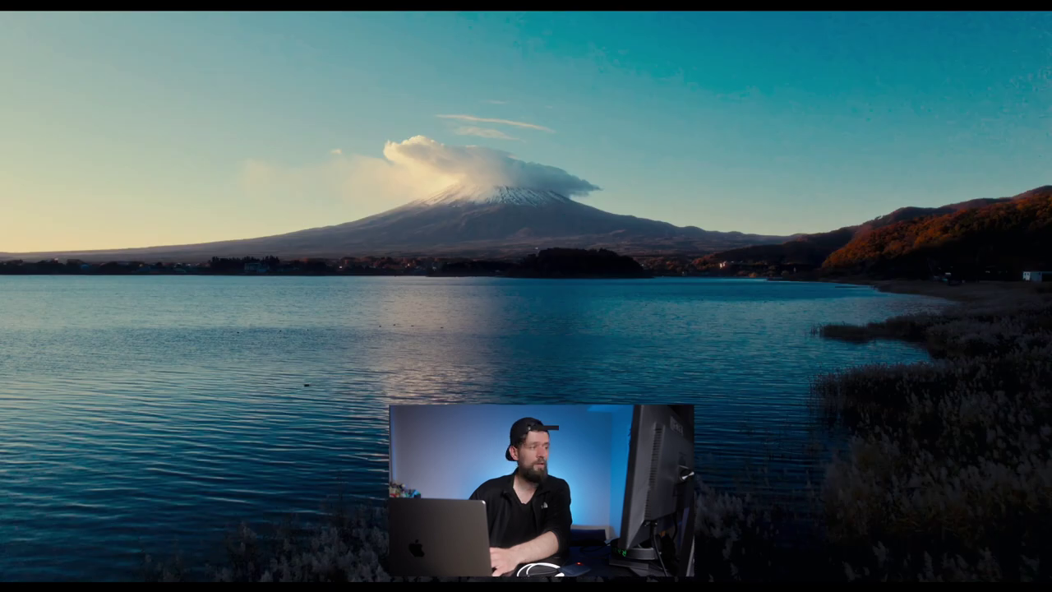
key(super+f)
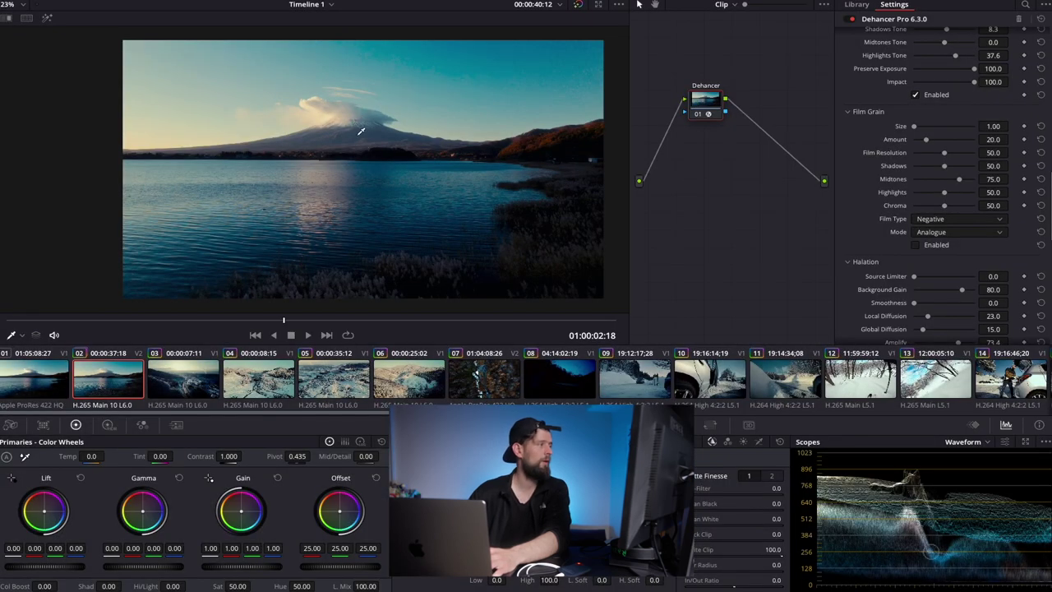
click(577, 5)
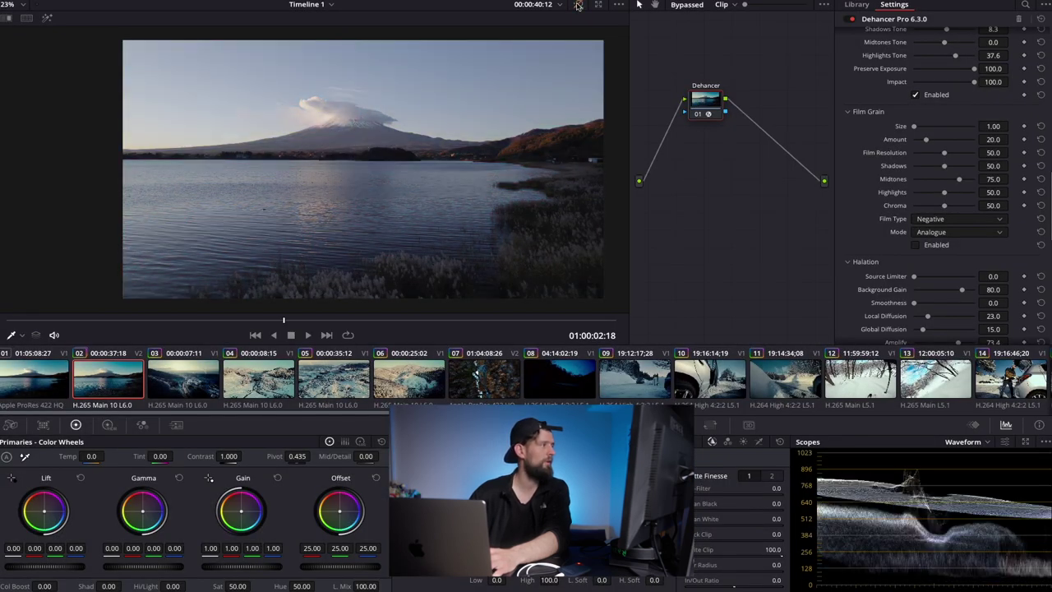
click(578, 5)
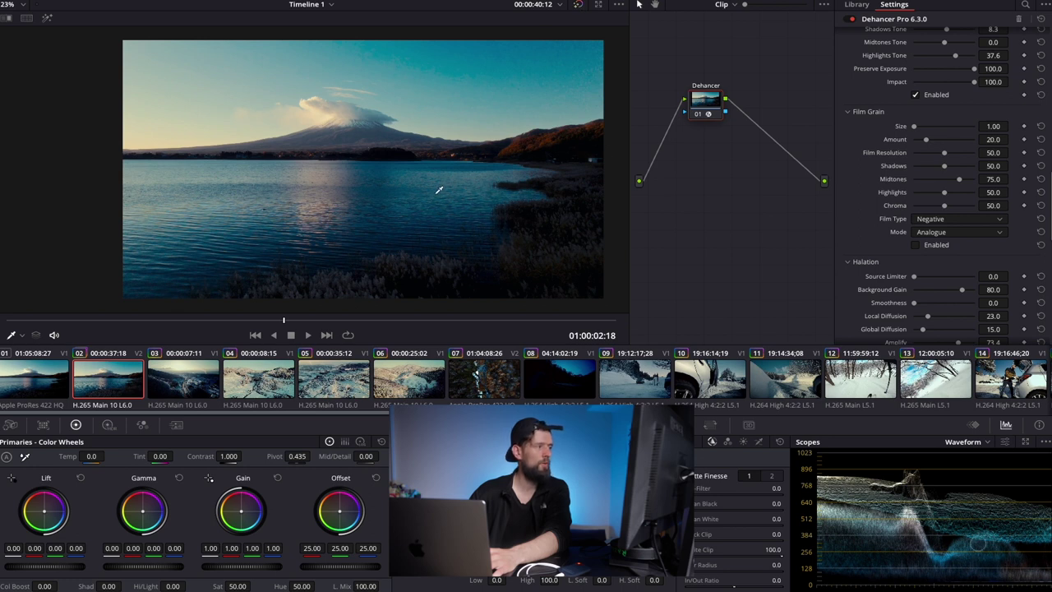
scroll(486, 198, up, 8)
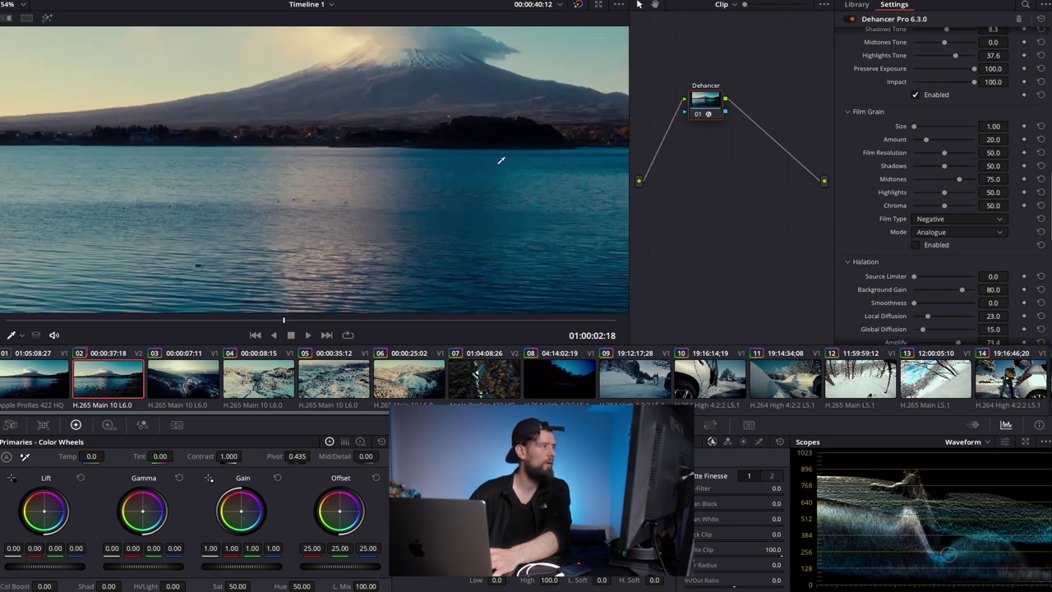
scroll(440, 140, up, 5)
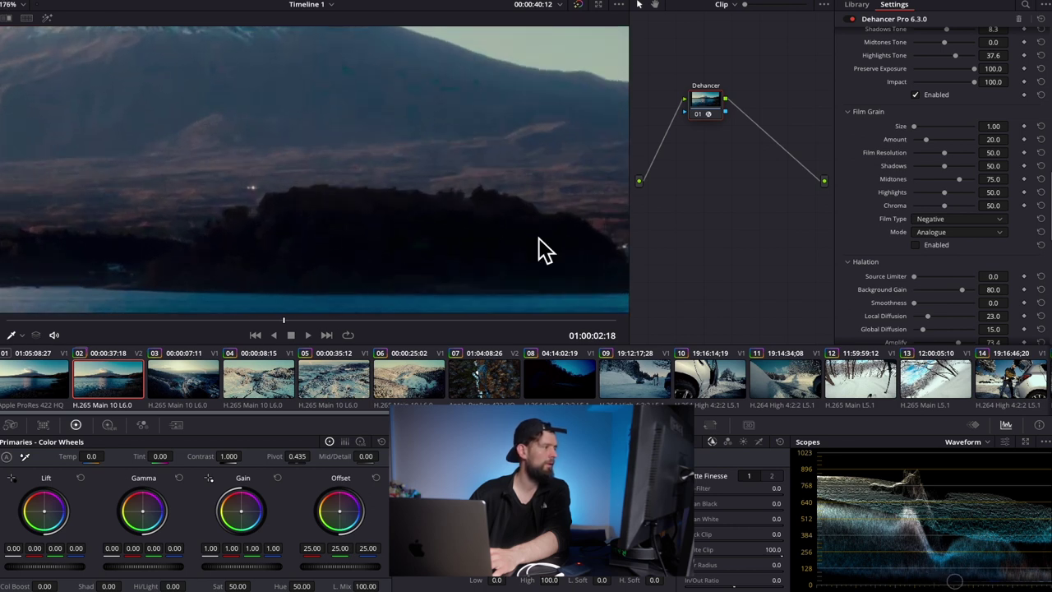
drag(545, 249, 340, 202)
click(577, 4)
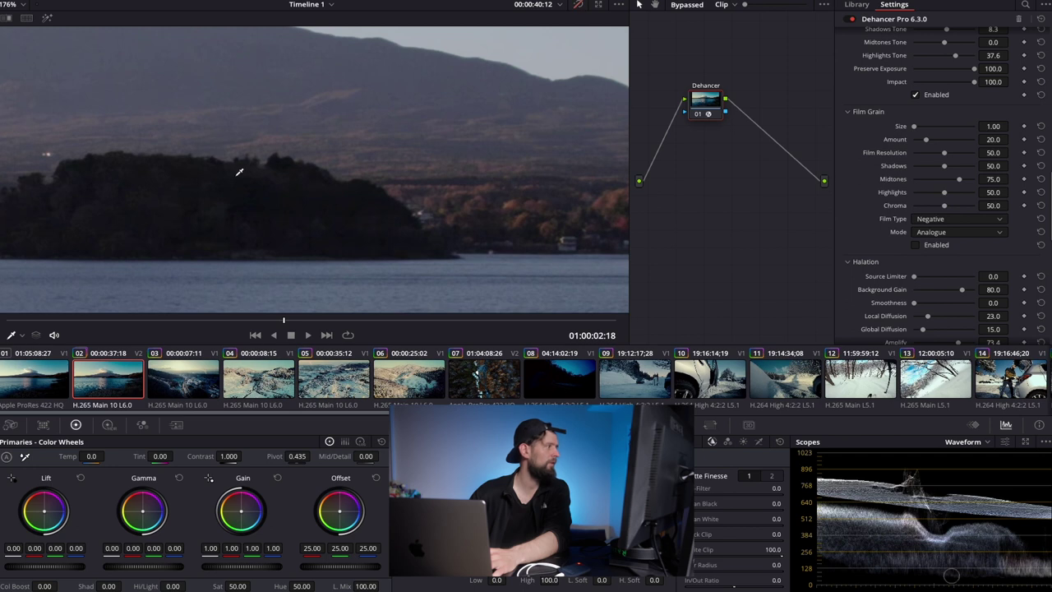
click(580, 4)
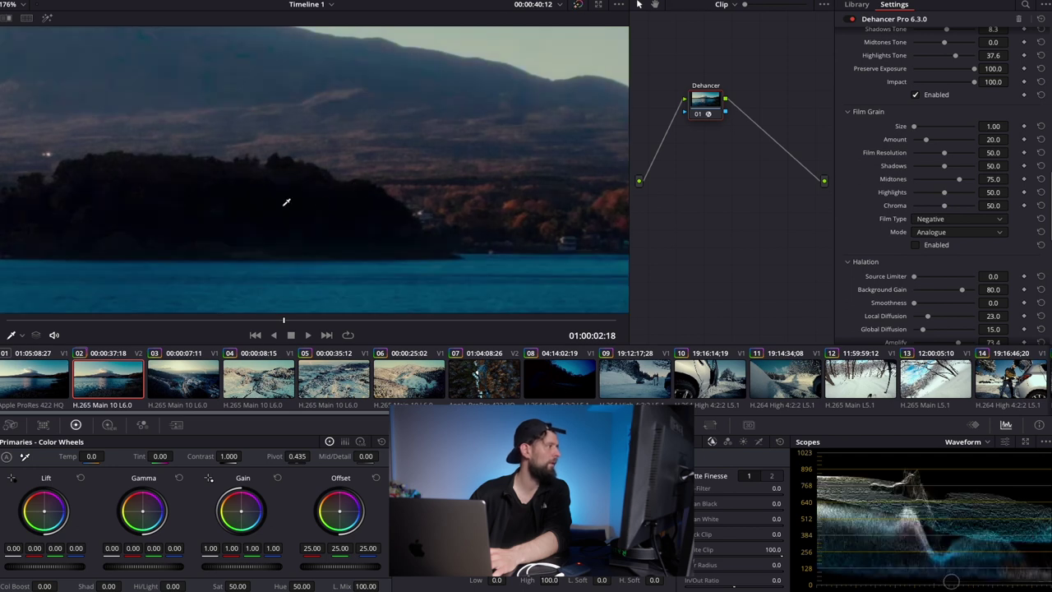
drag(505, 188, 371, 187)
scroll(345, 188, down, 3)
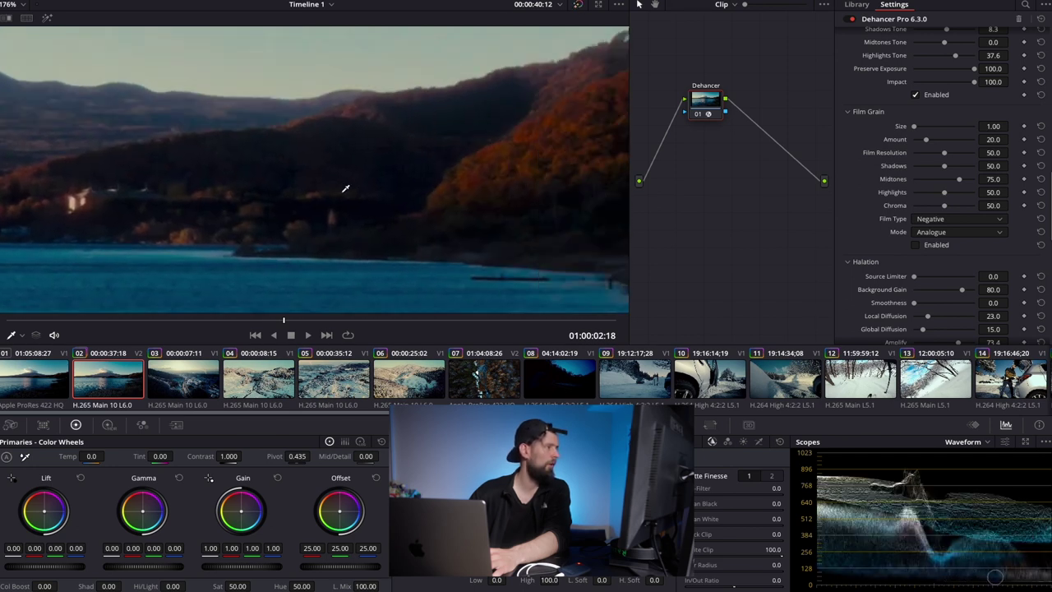
scroll(287, 188, down, 3)
scroll(329, 181, right, 5)
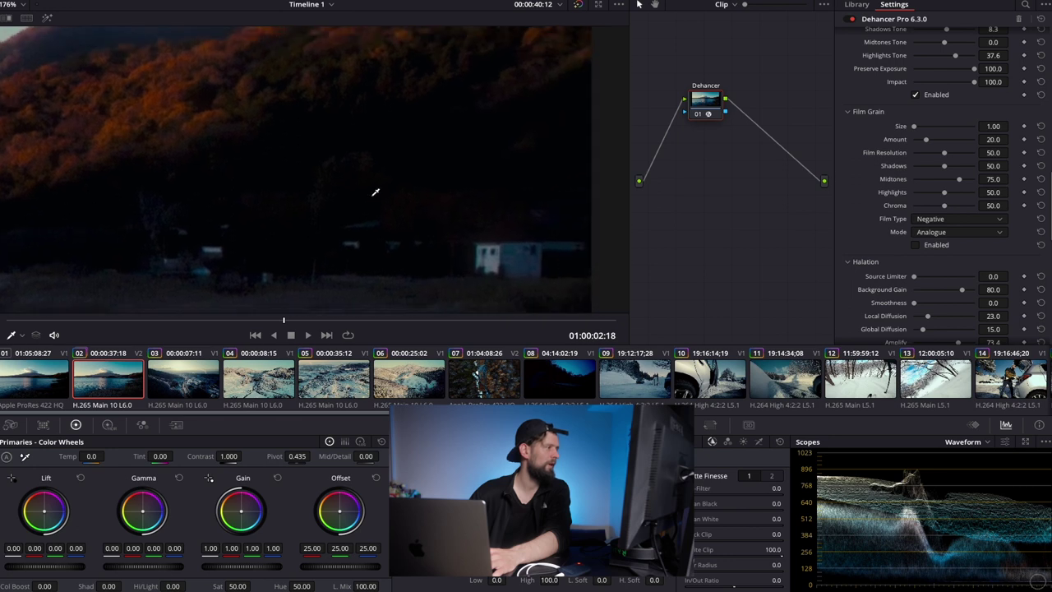
scroll(427, 165, up, 2)
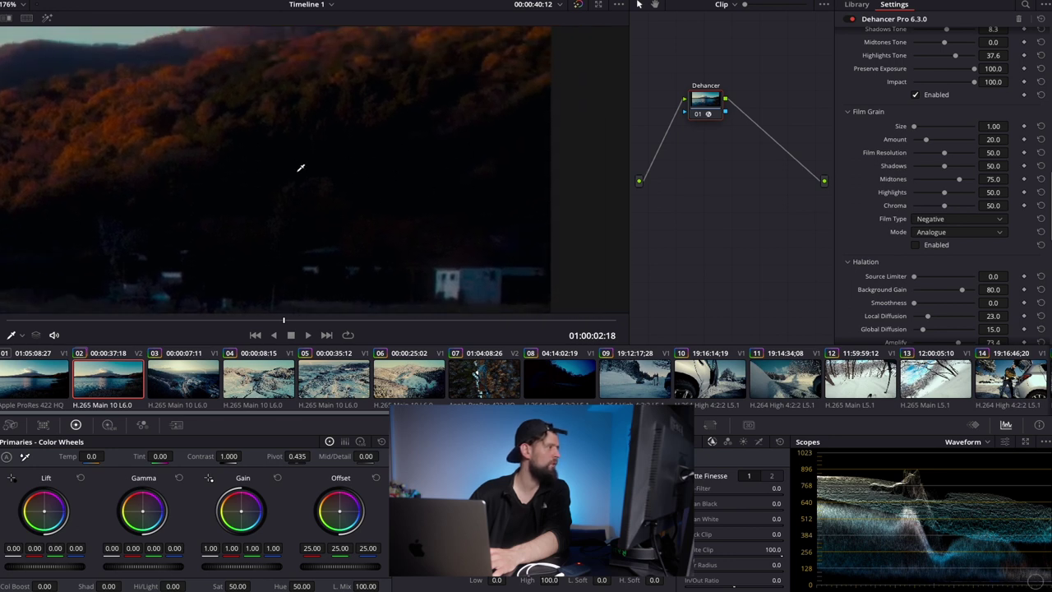
drag(300, 169, 383, 148)
scroll(406, 252, down, 3)
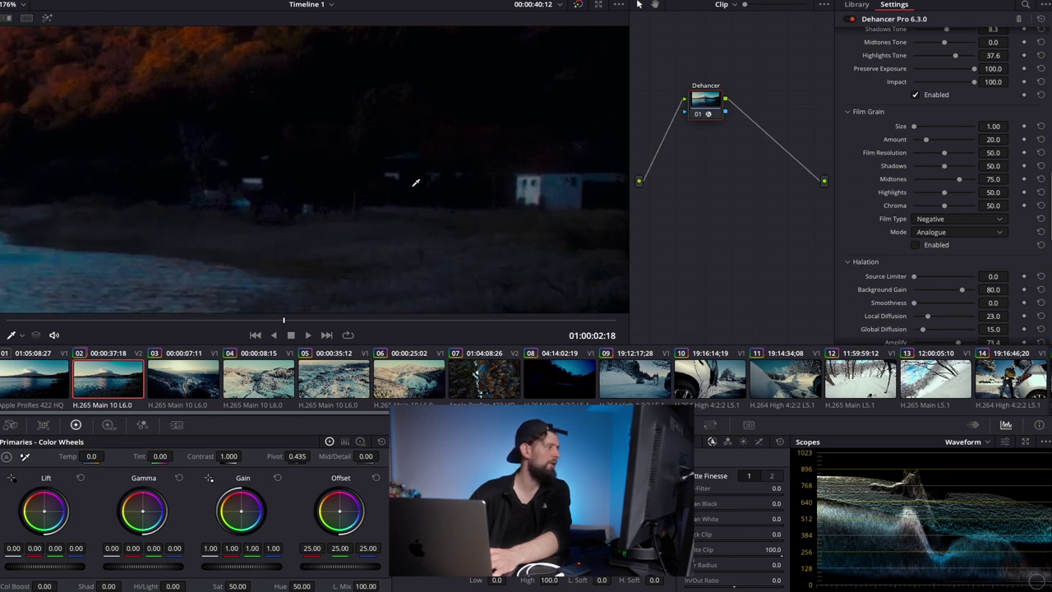
scroll(370, 218, down, 5)
scroll(366, 220, down, 3)
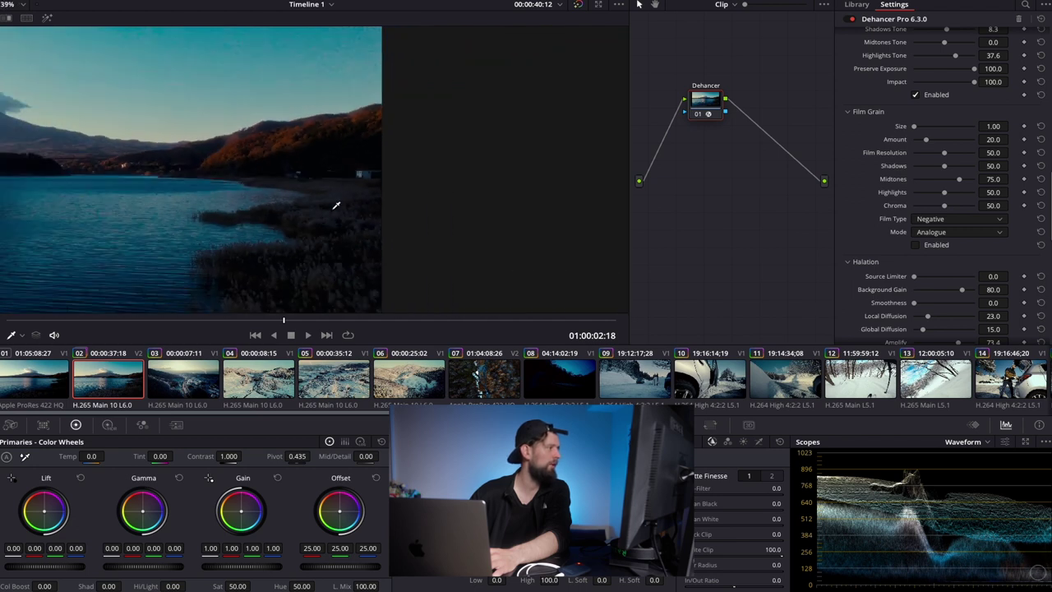
scroll(328, 189, down, 2)
scroll(278, 205, down, 1)
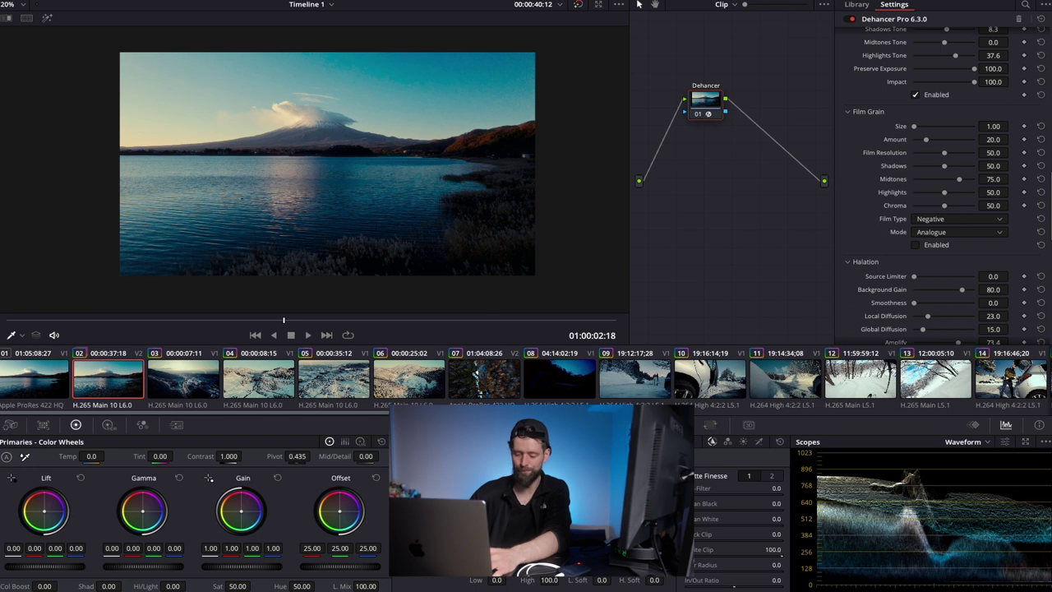
Load the lake clip's saved grade Version 1, then Version 2.
key(ctrl+b)
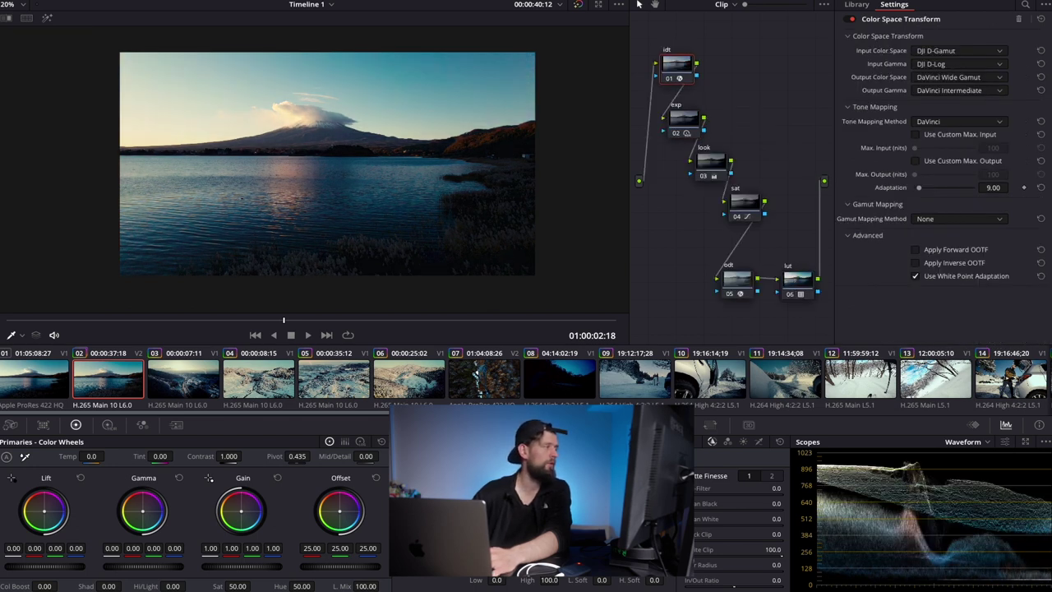
key(ctrl+n)
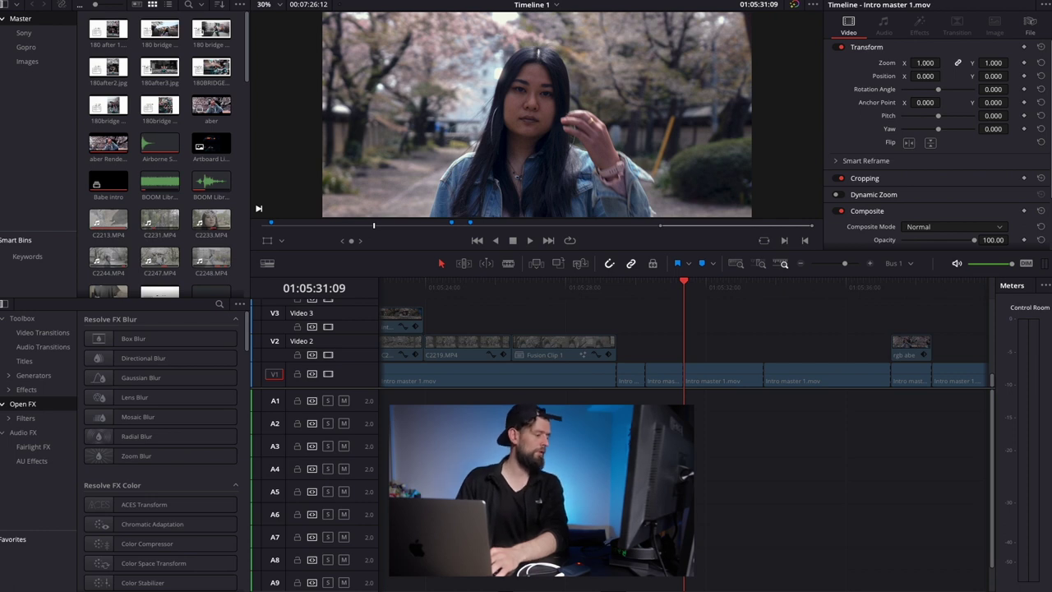
On the Color page, disable all portrait nodes except Dehancer and compare its look on and off.
key(shift+6)
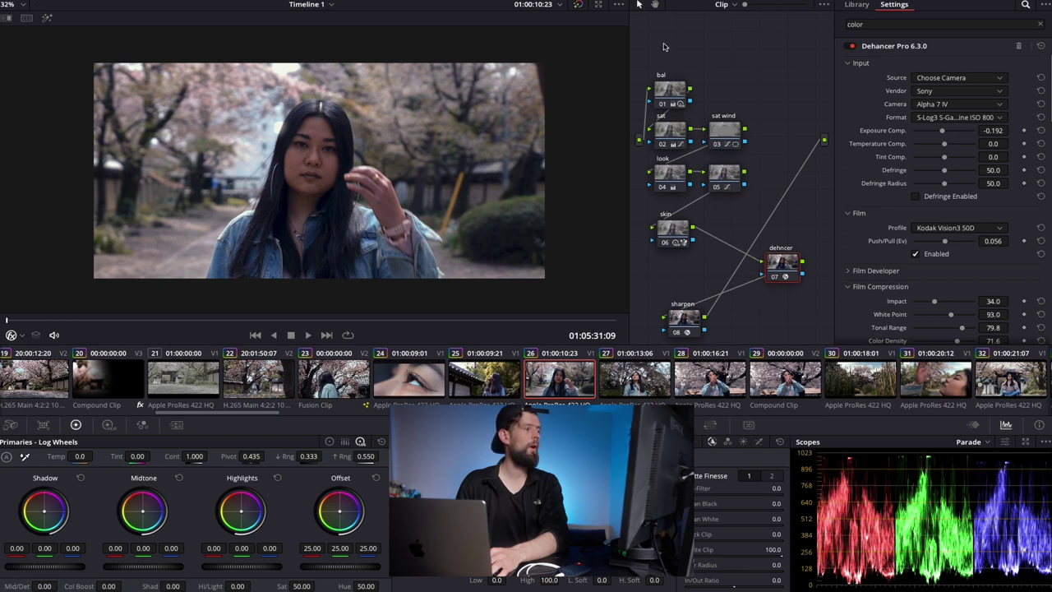
drag(785, 262, 795, 270)
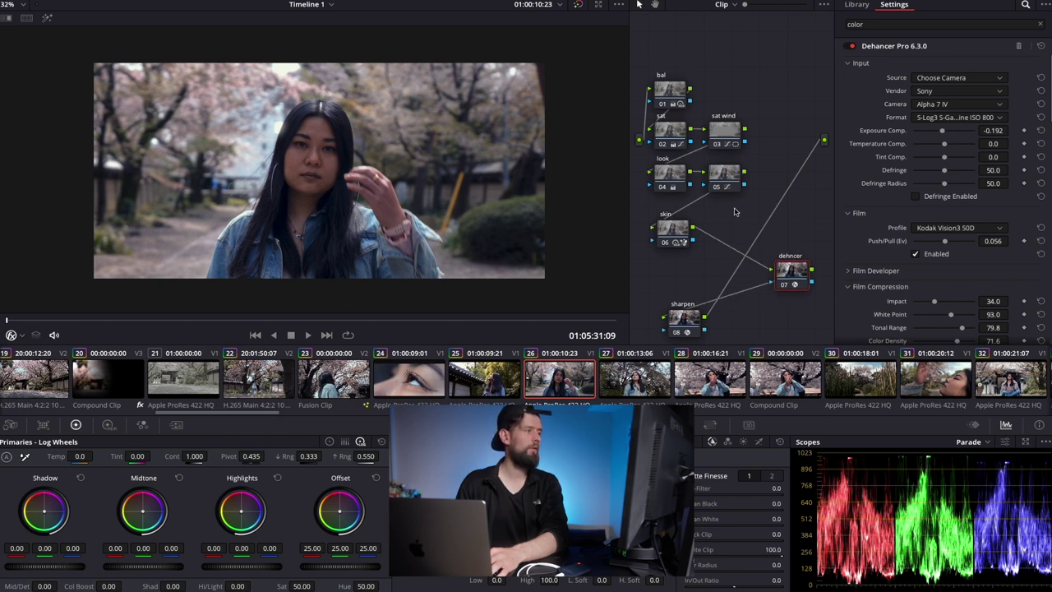
drag(645, 59, 732, 324)
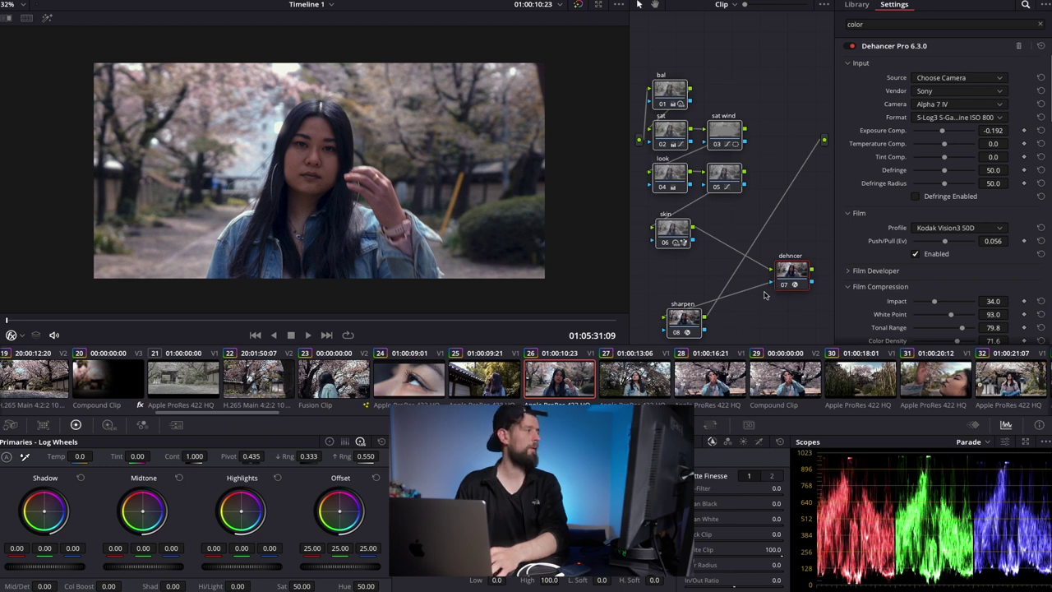
key(ctrl+d)
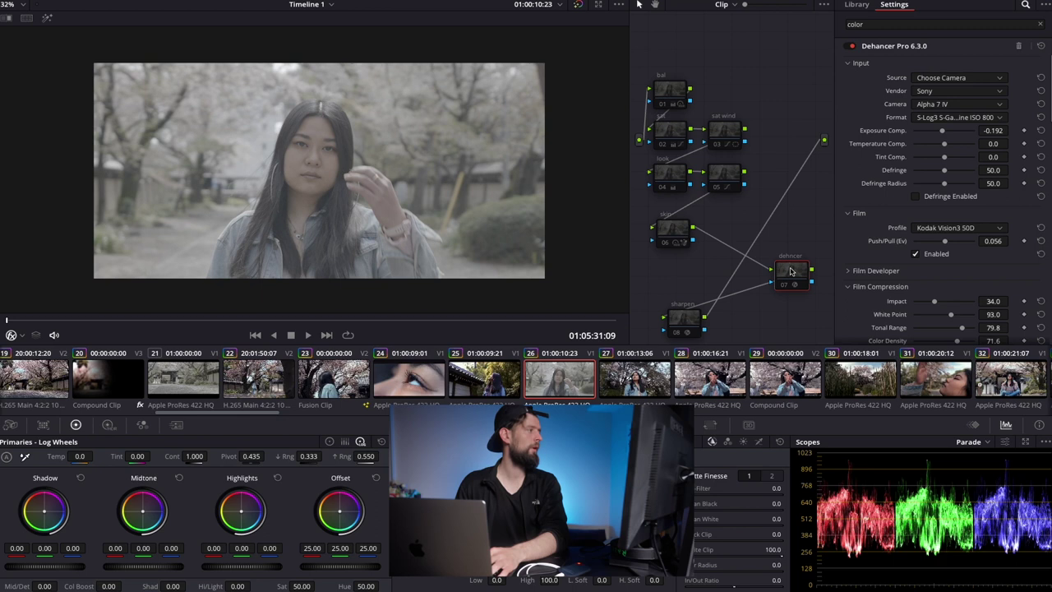
key(ctrl+d)
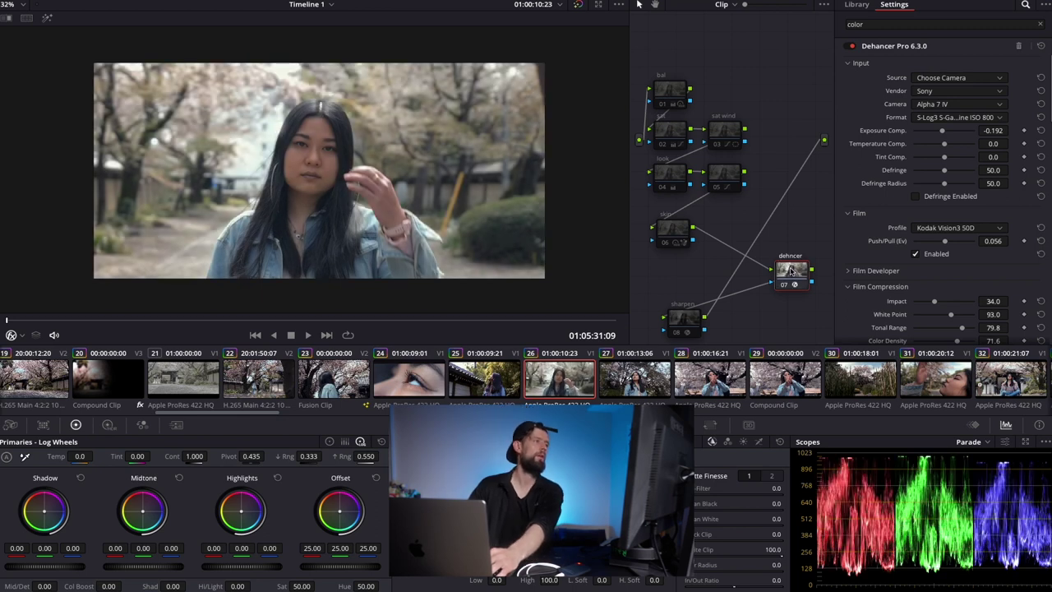
key(ctrl+d)
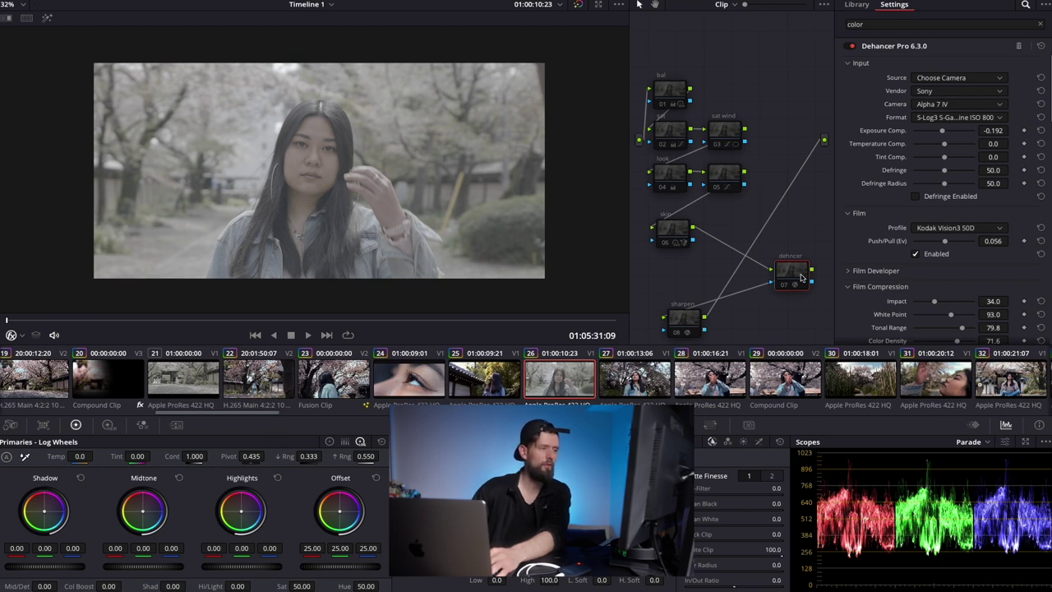
key(ctrl+d)
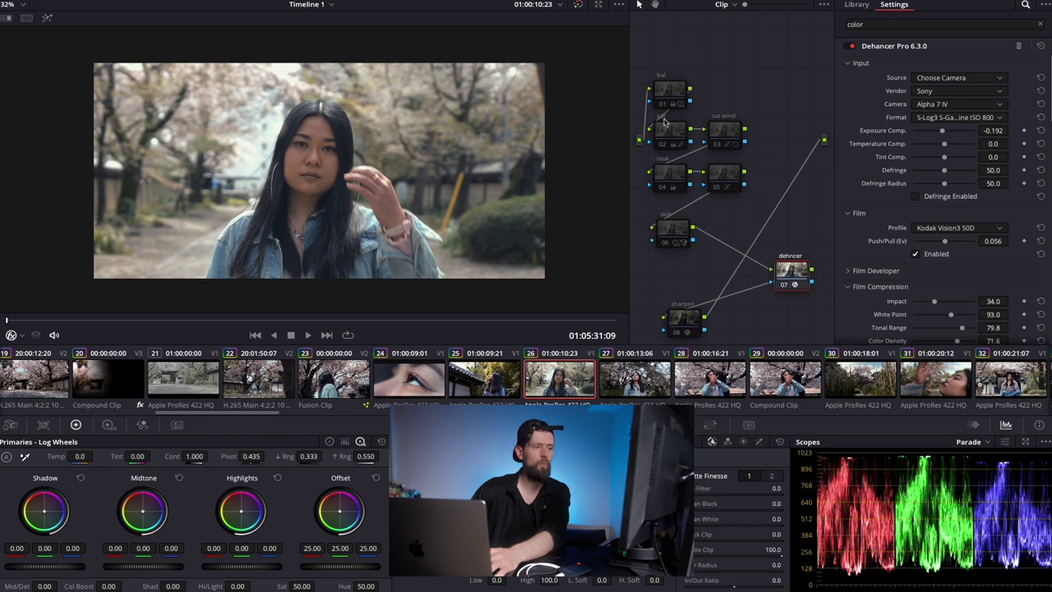
Raise Dehancer's Expand Black Point to 7.97 and Tint Comp. to 15.6.
scroll(896, 186, down, 5)
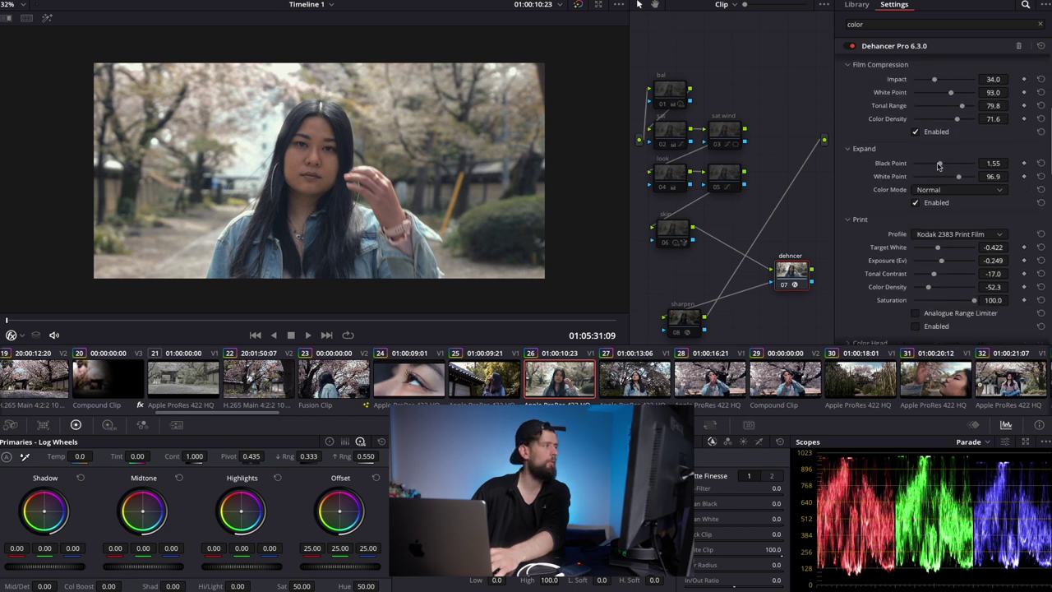
drag(940, 164, 947, 166)
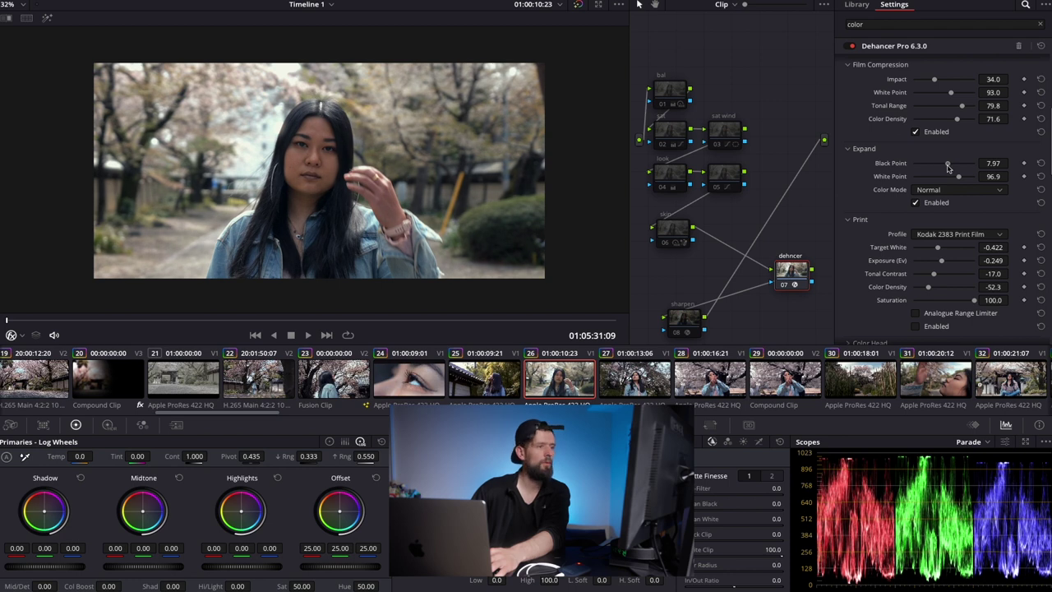
scroll(933, 161, up, 5)
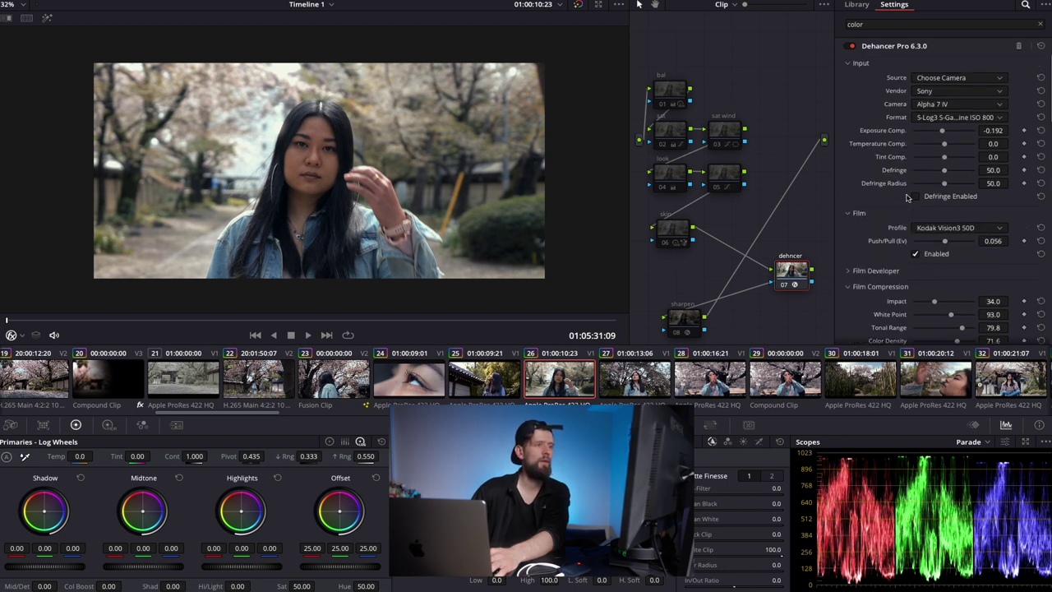
drag(944, 157, 949, 159)
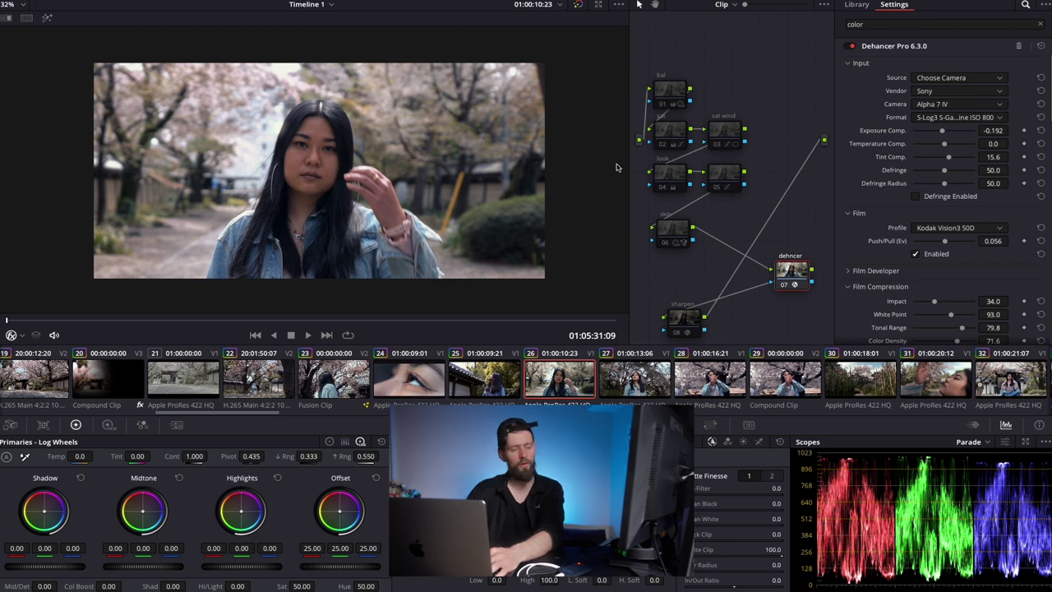
key(ctrl+d)
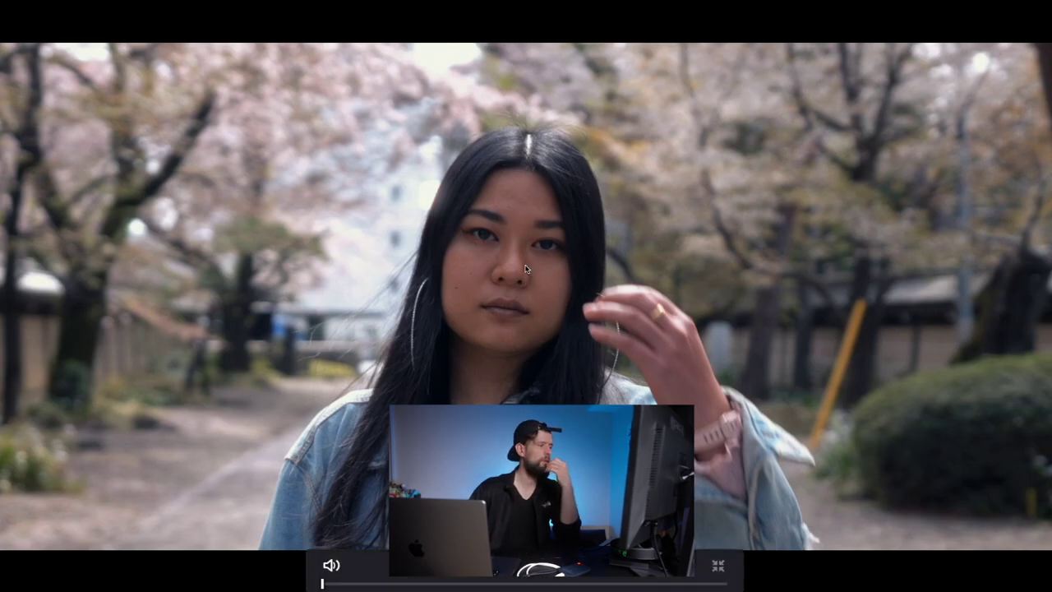
key(space)
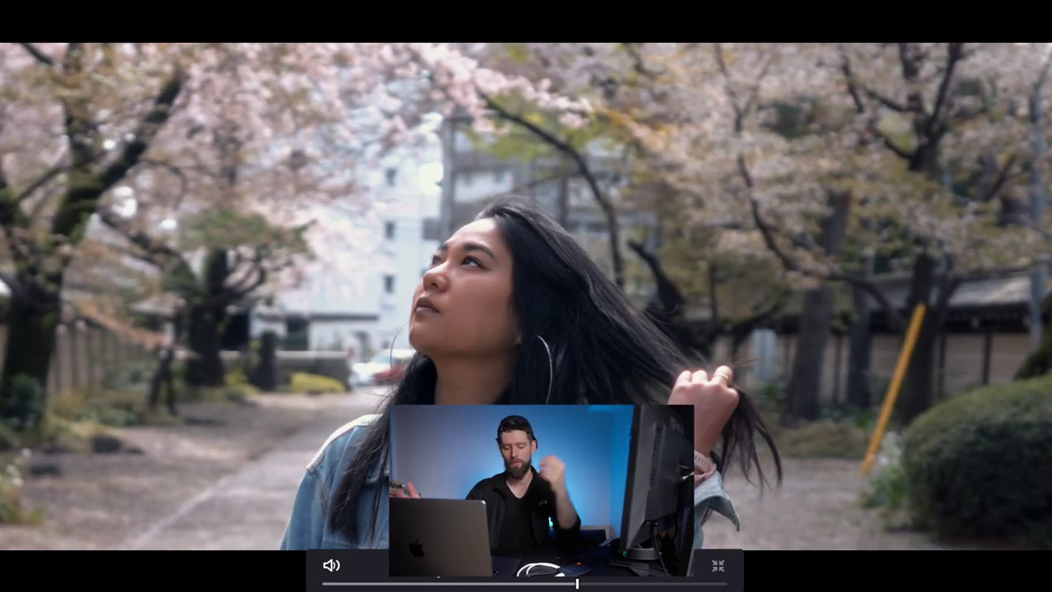
key(space)
key(Escape)
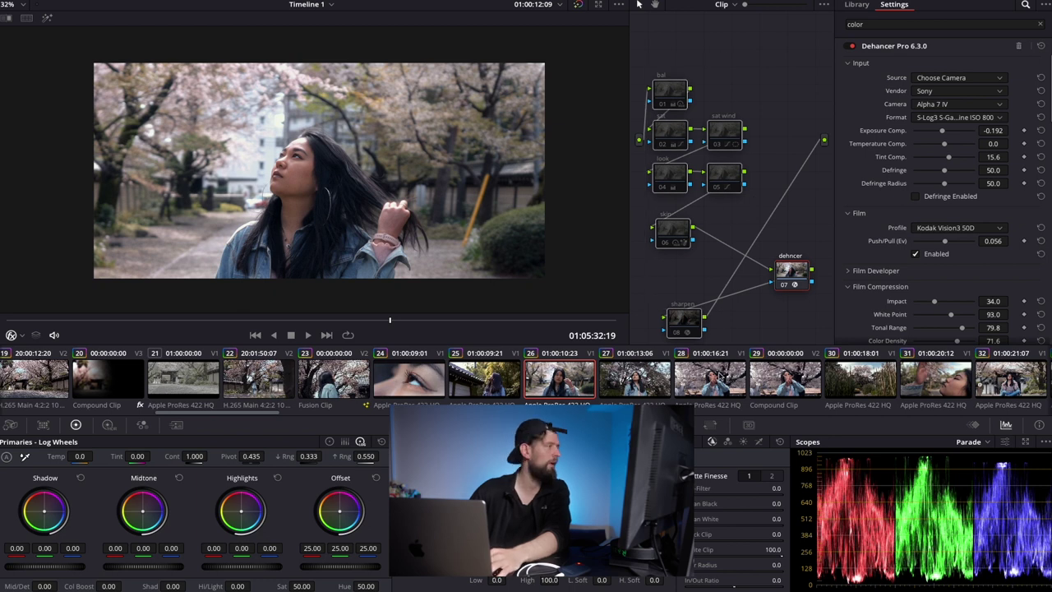
Check the flat log footage, ease Expand Black Point toward 1.55, and lower Tint Comp. to 8.3.
key(ctrl+d)
key(ctrl+d)
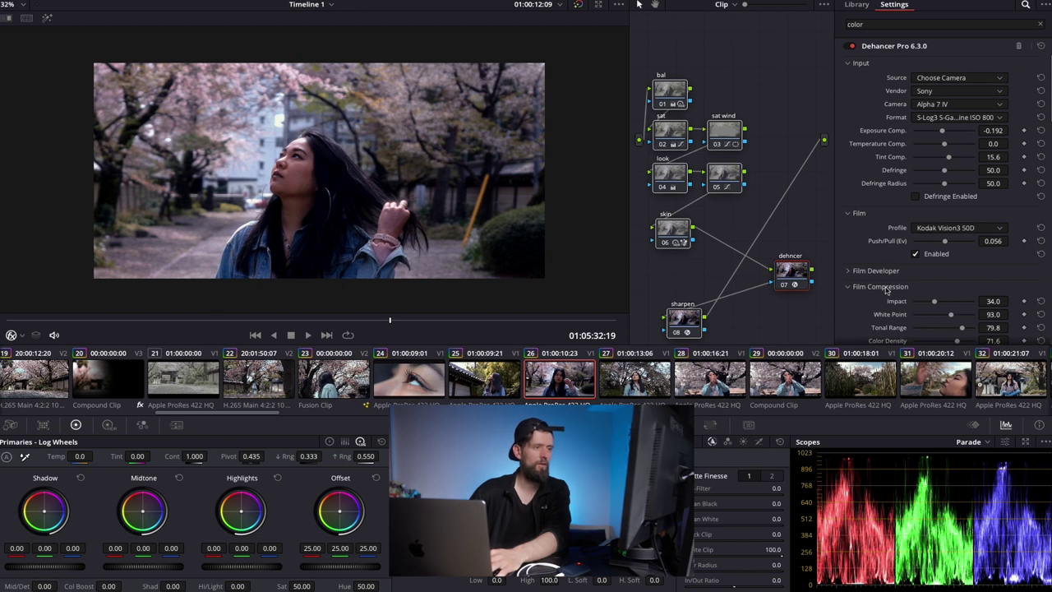
scroll(886, 290, down, 4)
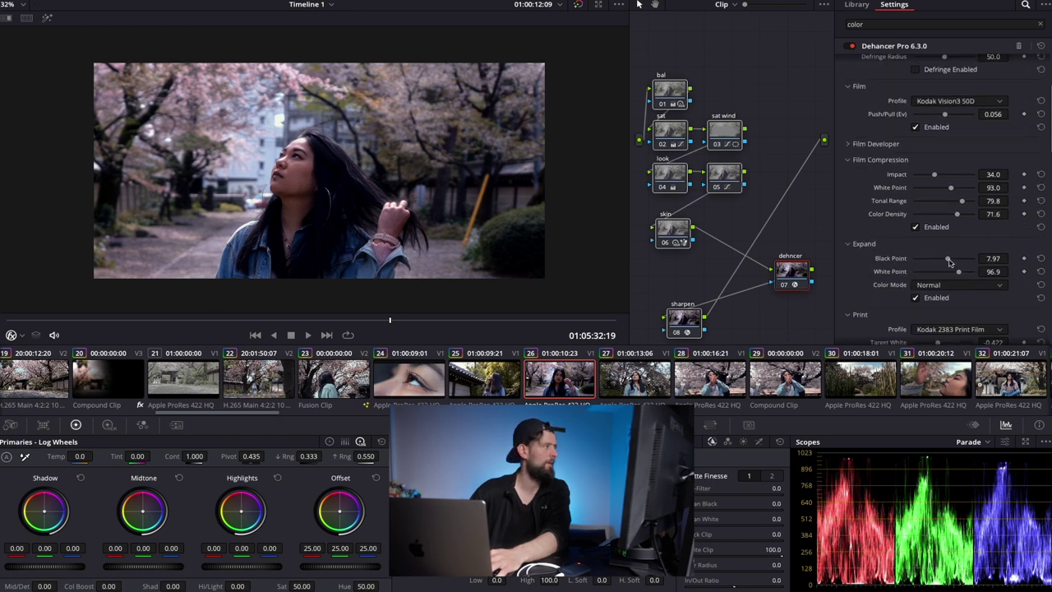
drag(947, 261, 943, 262)
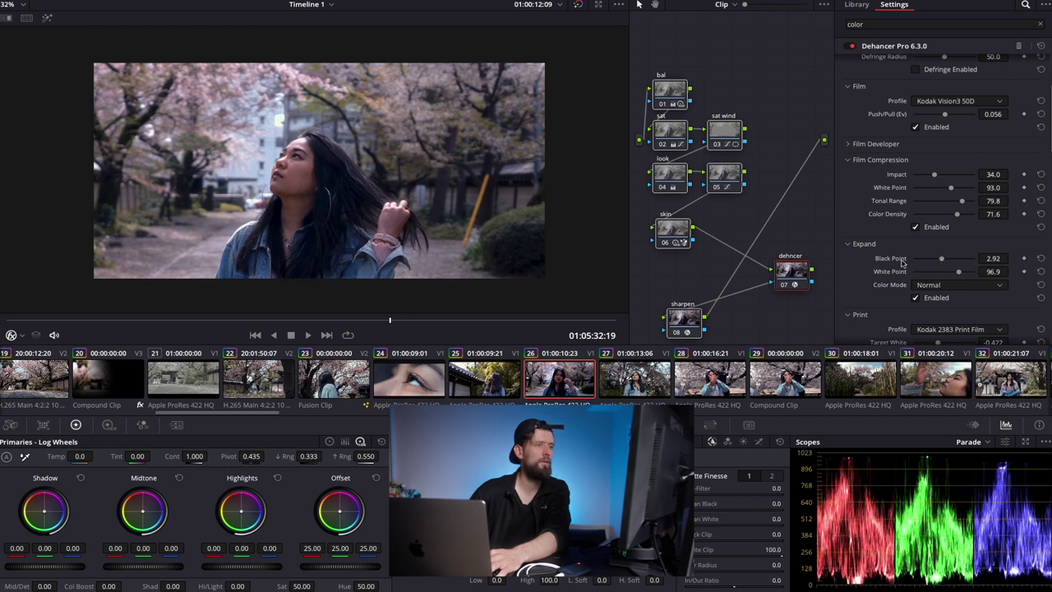
scroll(929, 261, up, 4)
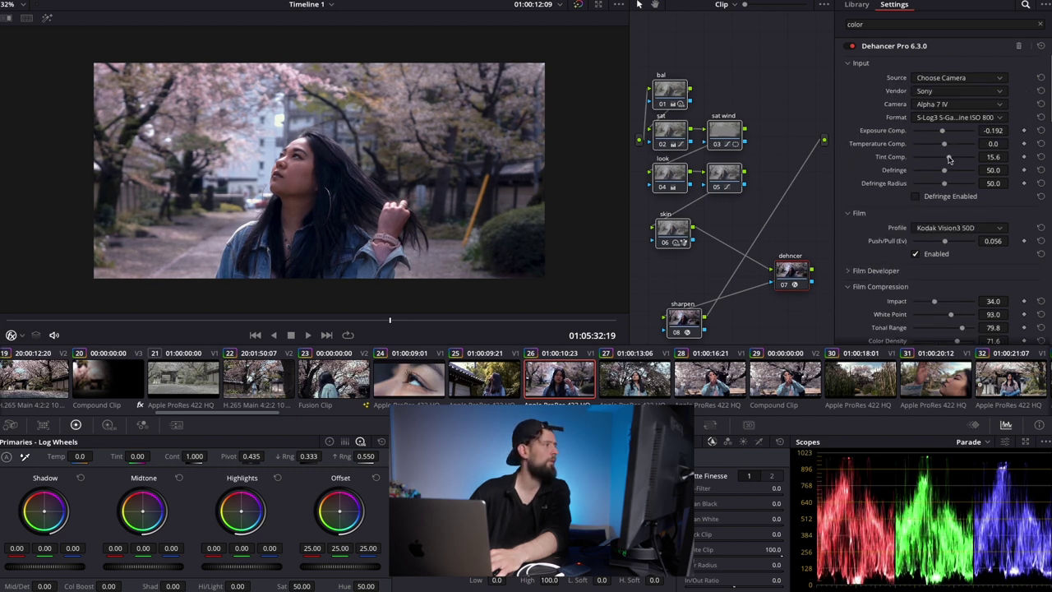
drag(950, 158, 947, 159)
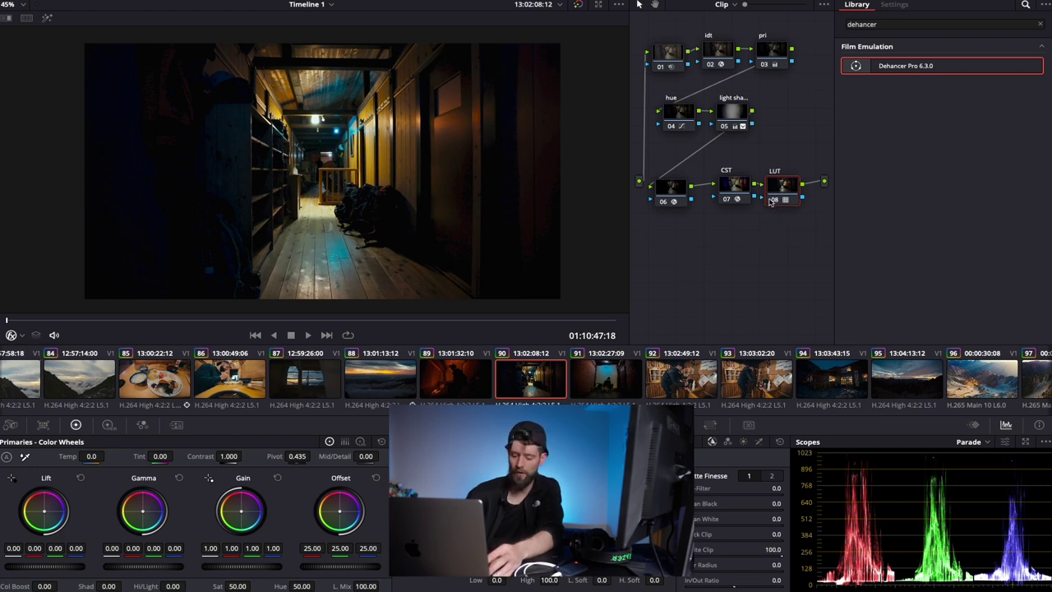
mouse_move(771, 201)
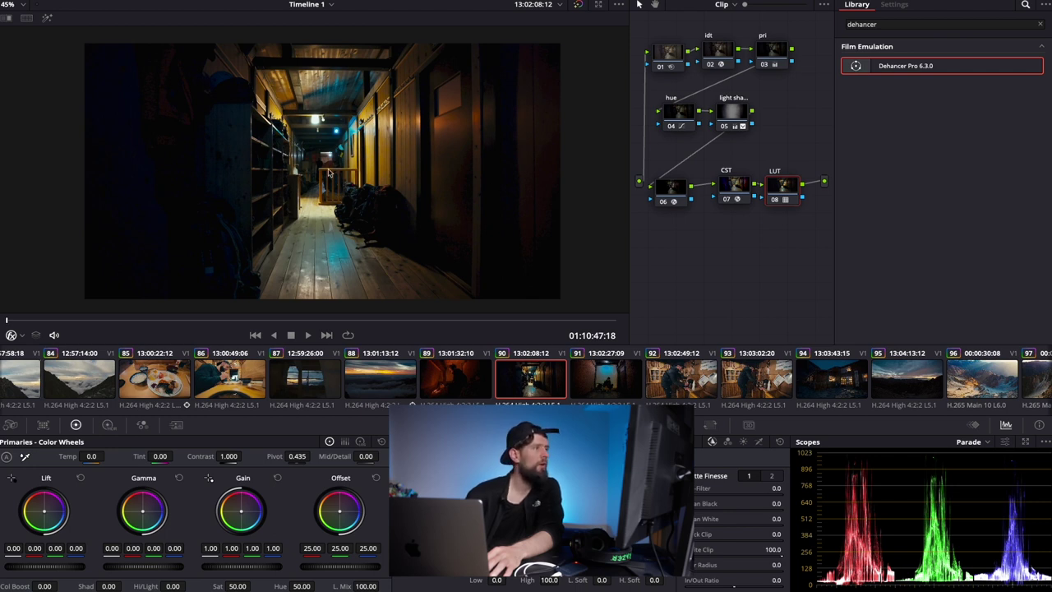
click(721, 51)
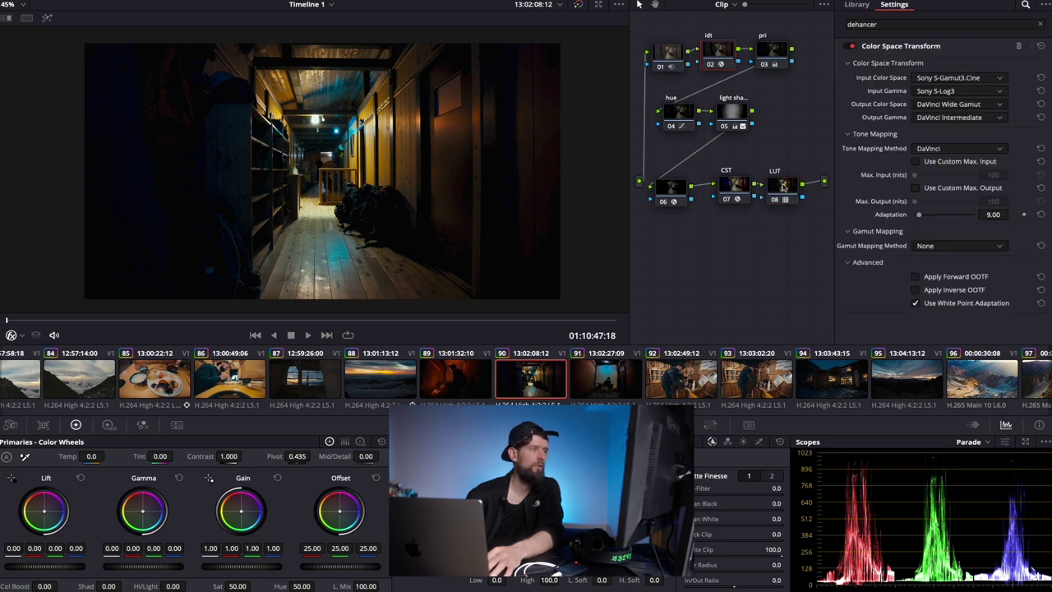
click(731, 188)
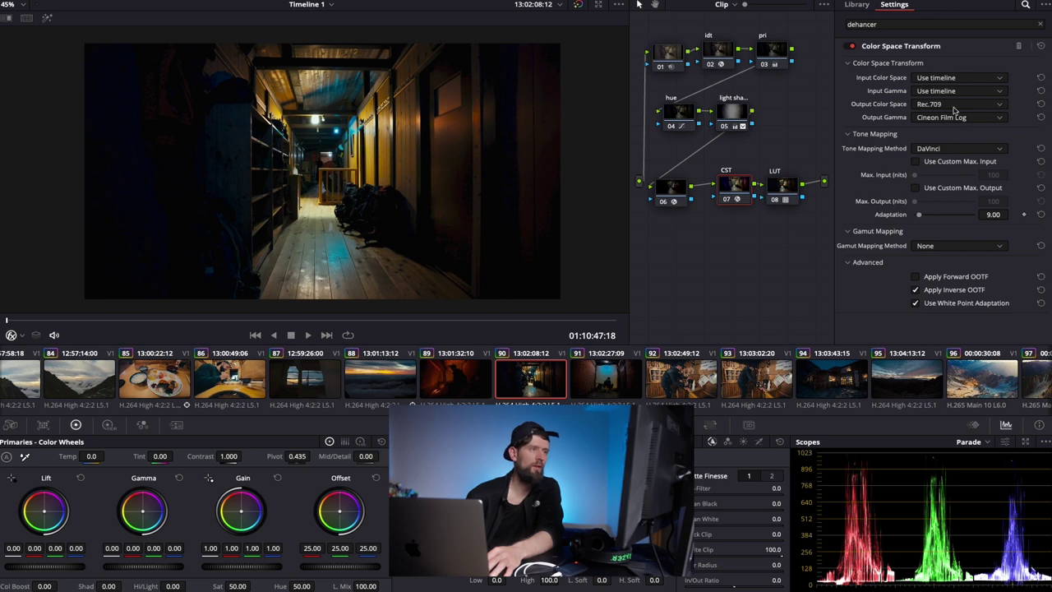
click(783, 186)
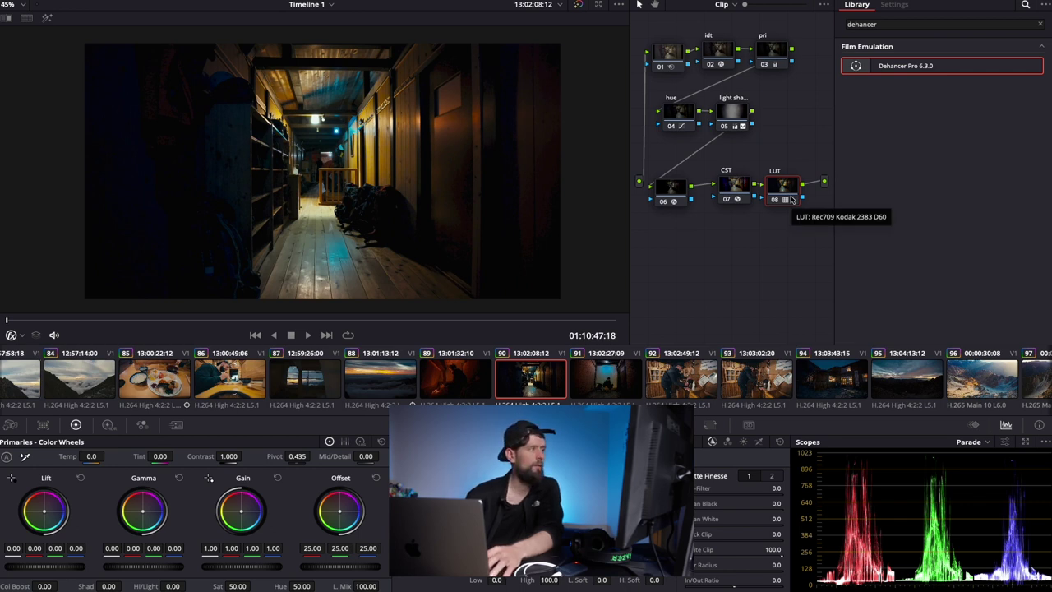
Add serial node 09 after the LUT, apply Dehancer Pro to it, and disable its Film profile.
key(alt+s)
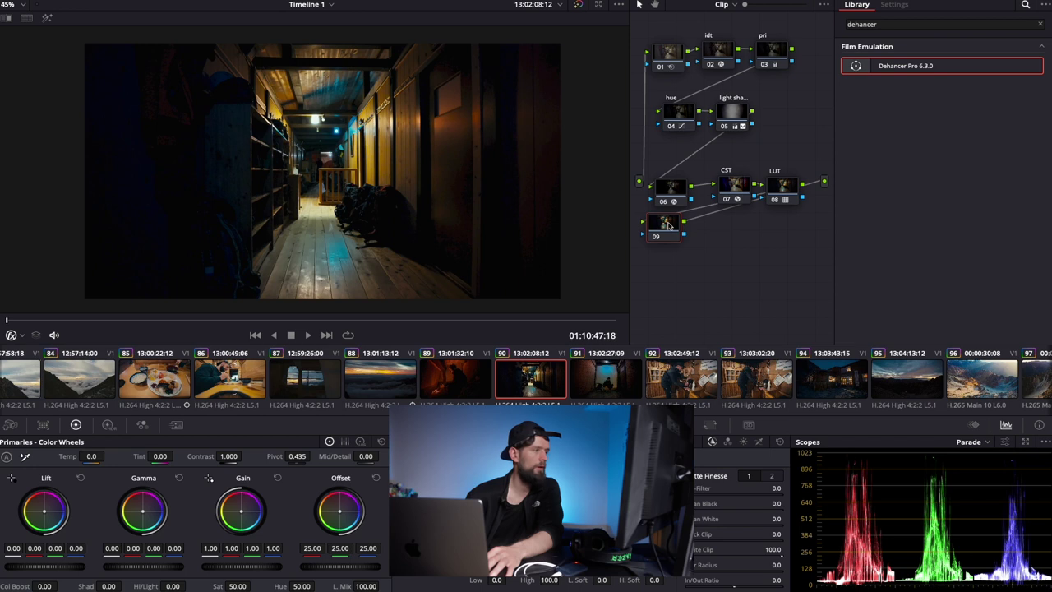
drag(672, 227, 679, 282)
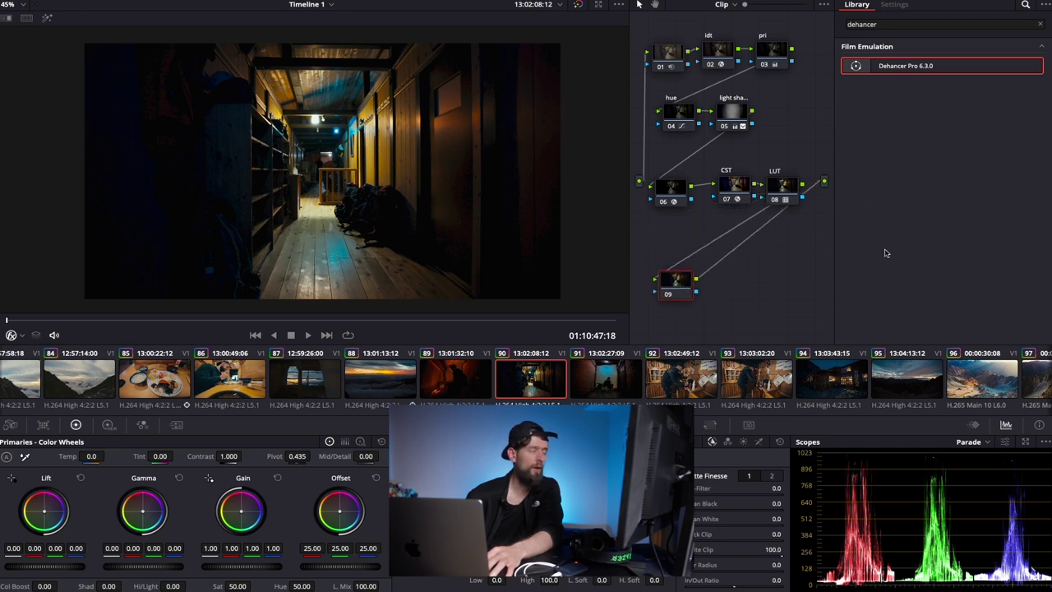
drag(939, 69, 679, 283)
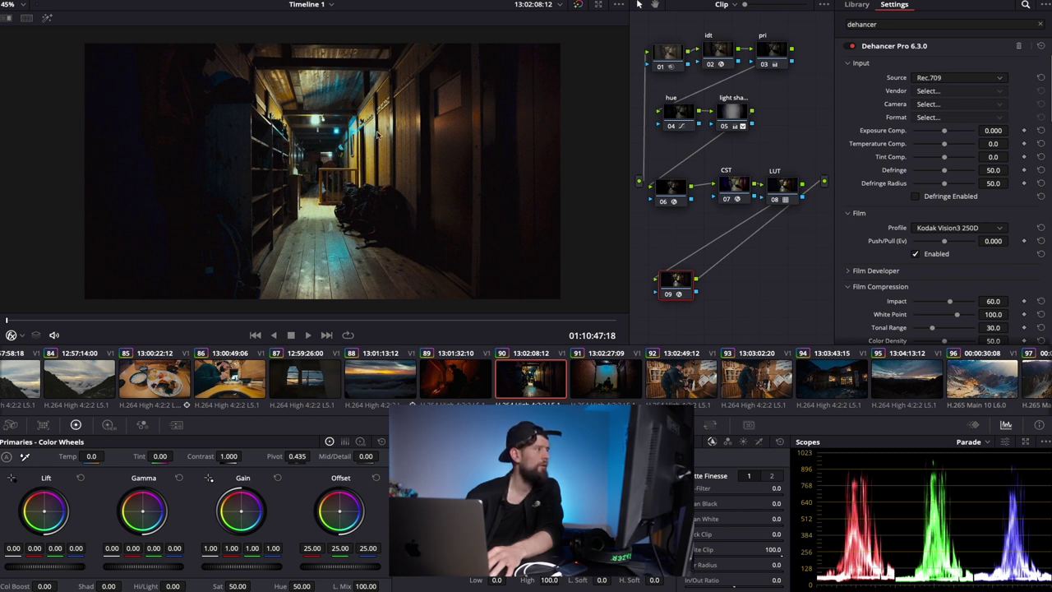
scroll(739, 230, down, 1)
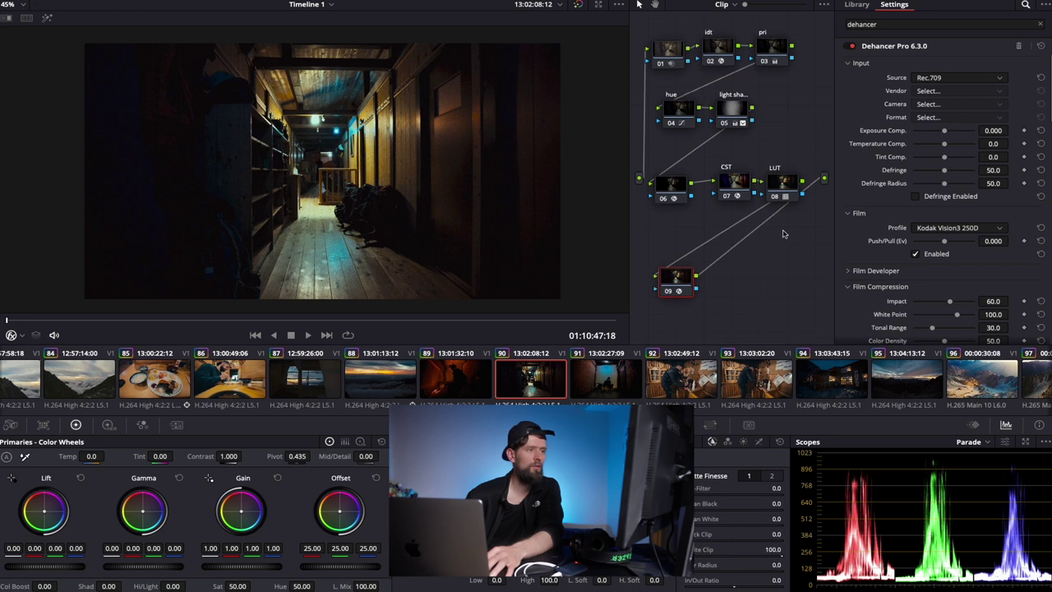
click(916, 255)
scroll(918, 263, down, 5)
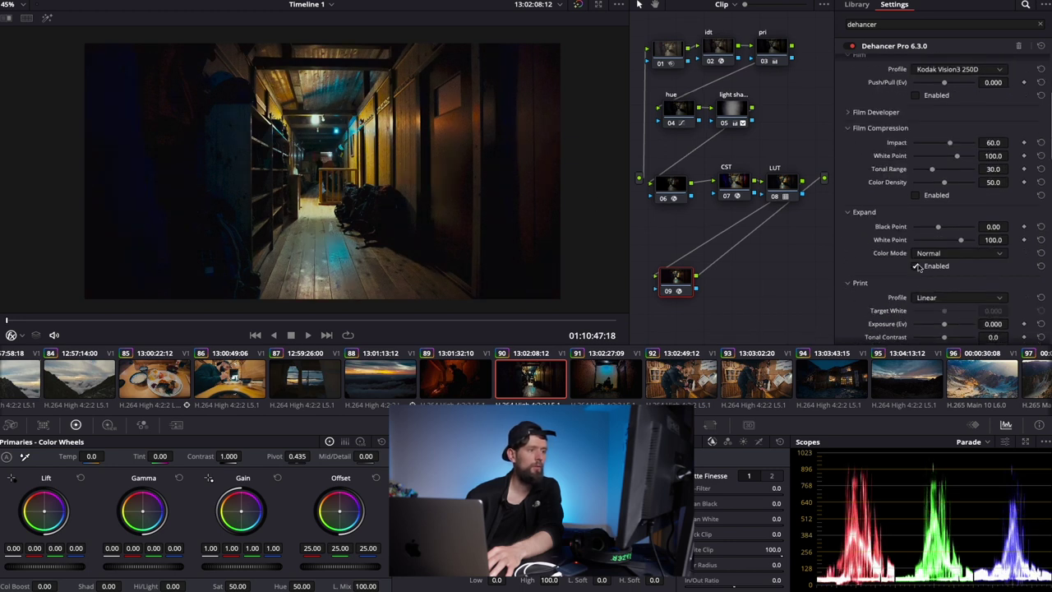
Enable Film Grain with Shadows and Highlights at 12.9, Midtones 21.1, then compare it off and on.
scroll(918, 263, down, 5)
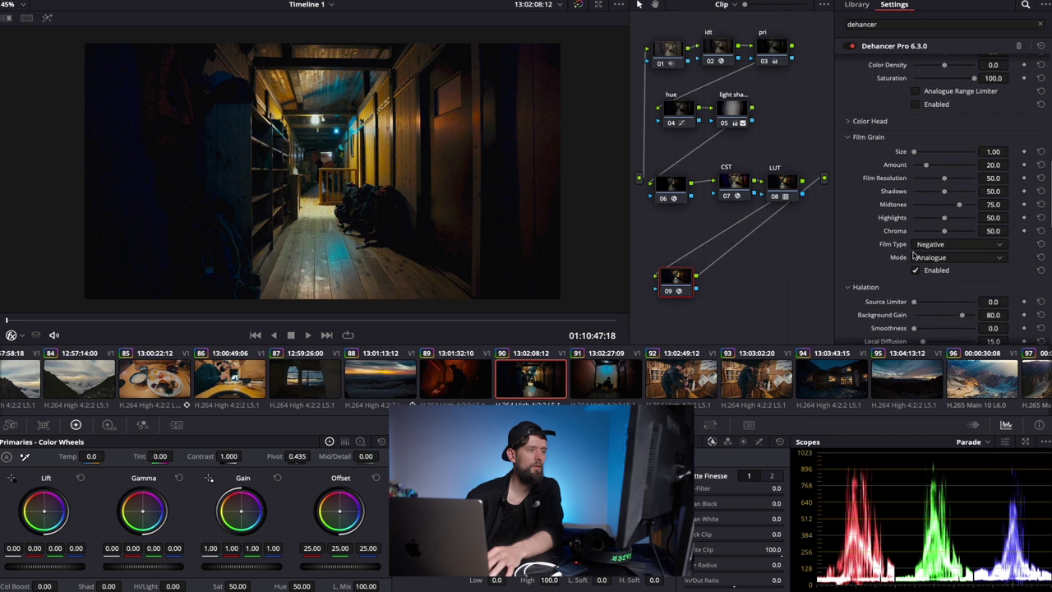
click(918, 270)
scroll(920, 271, down, 3)
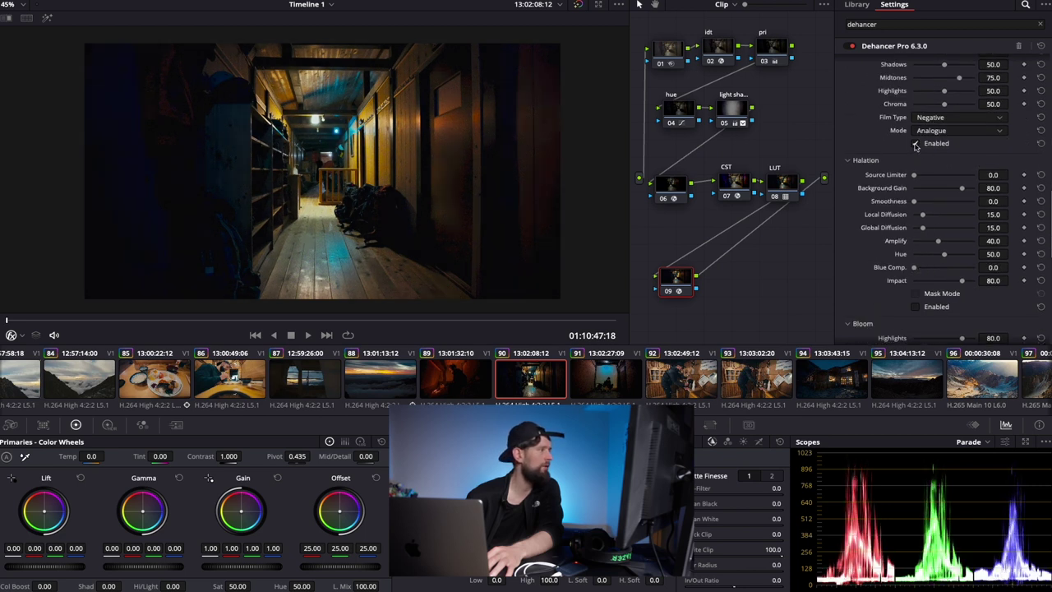
scroll(918, 191, up, 3)
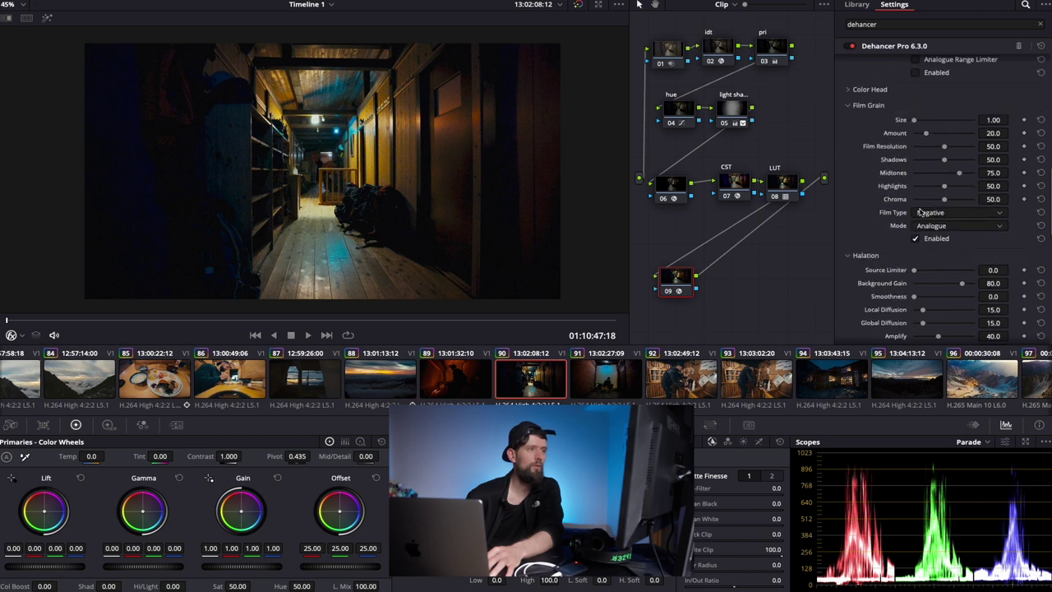
drag(945, 189, 921, 161)
scroll(338, 161, up, 4)
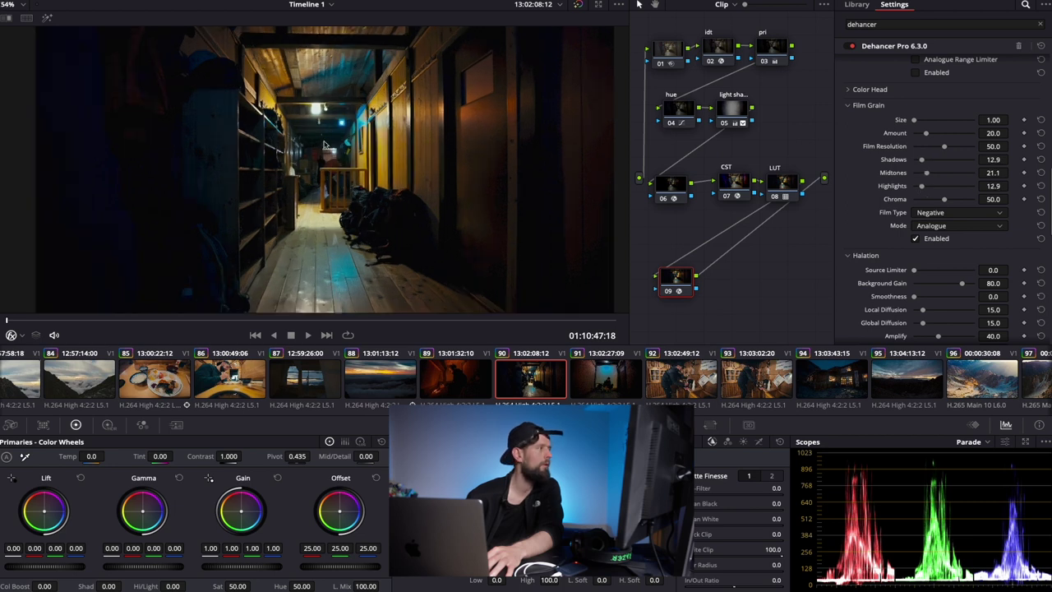
scroll(338, 161, down, 4)
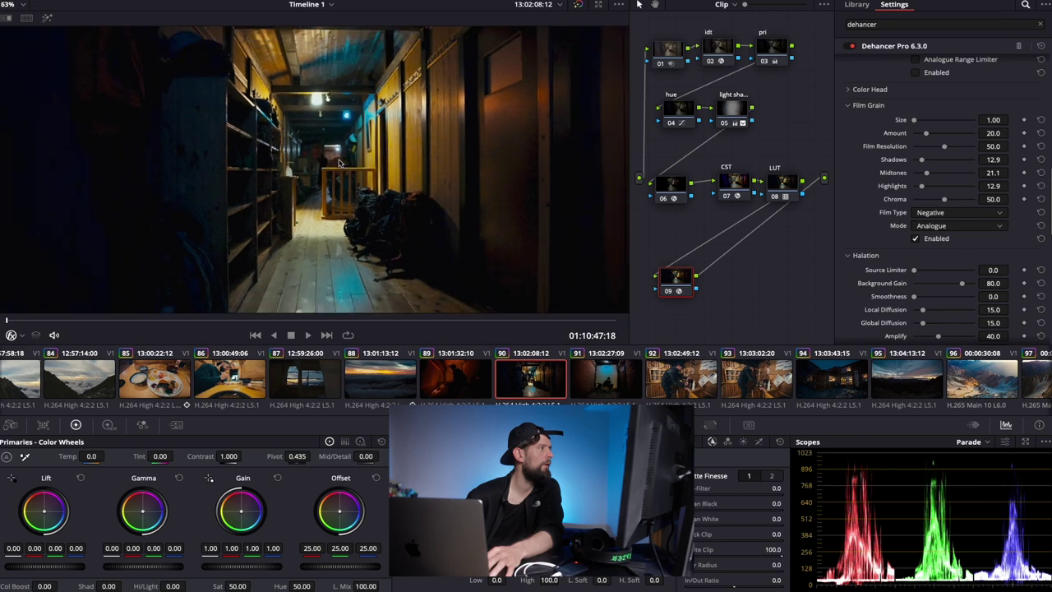
click(914, 239)
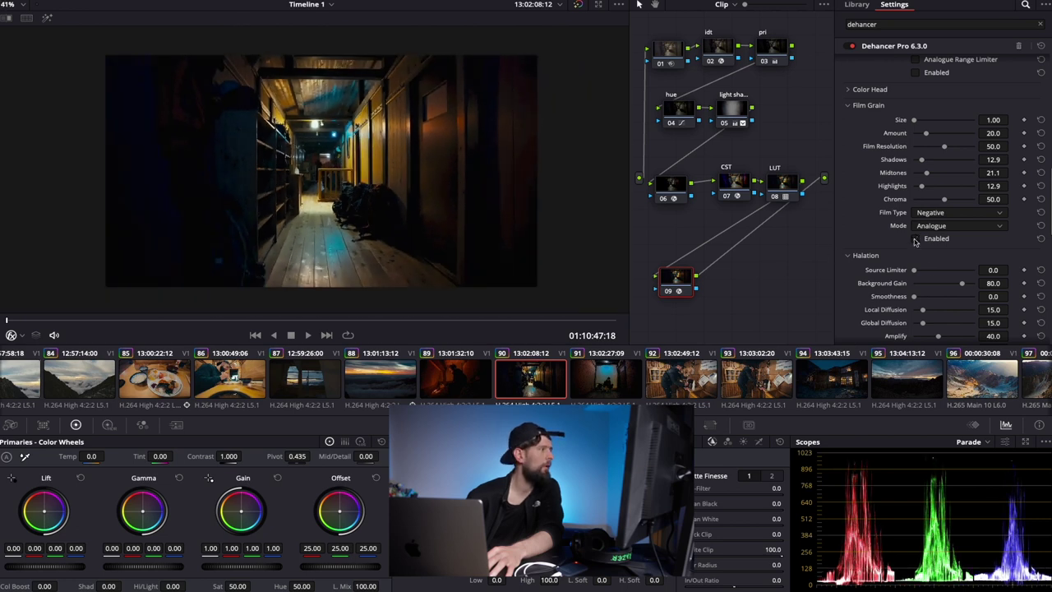
click(914, 239)
Enable Dehancer Bloom on the hallway clip, then preview it in an enlarged viewer without the node and settings panels.
scroll(909, 292, down, 6)
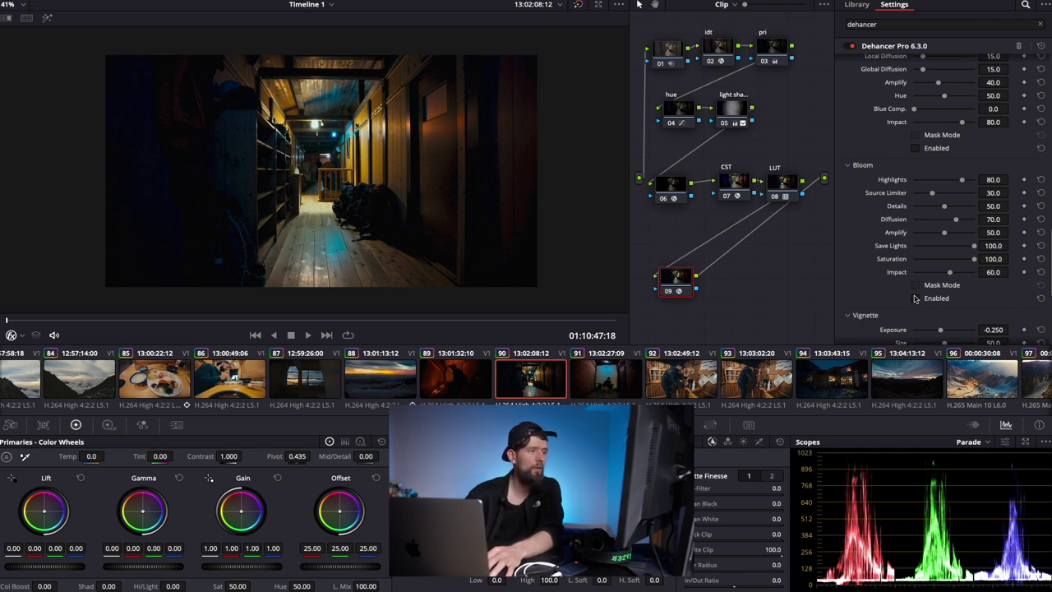
click(915, 299)
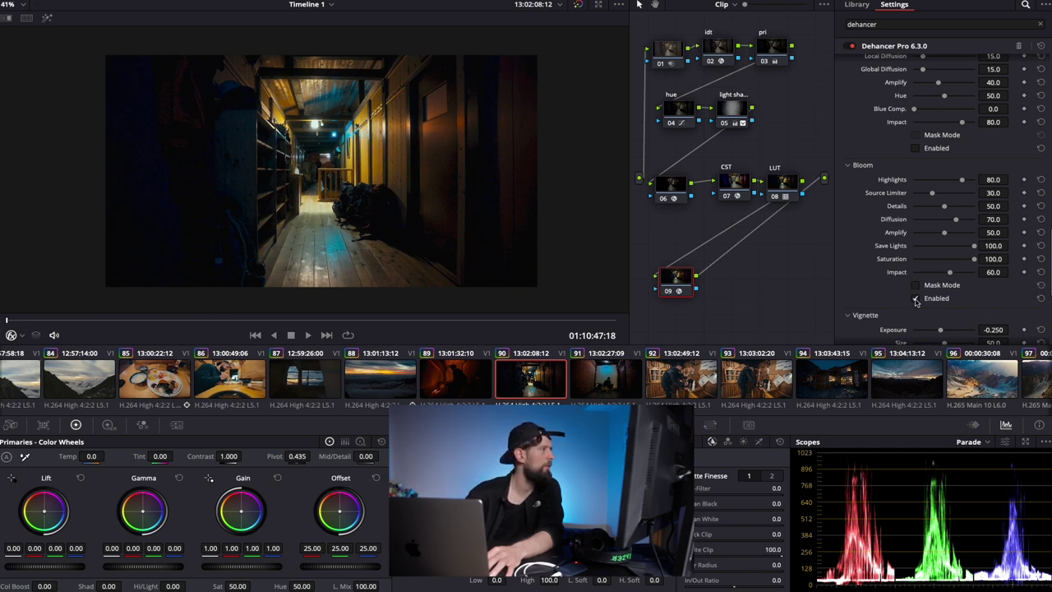
key(alt+f)
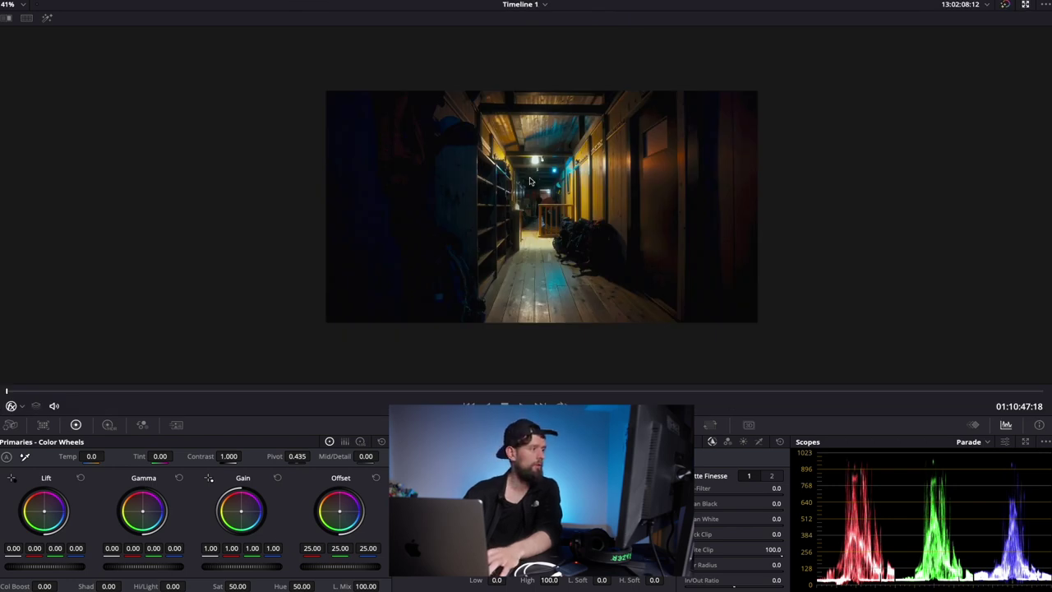
key(ctrl+f)
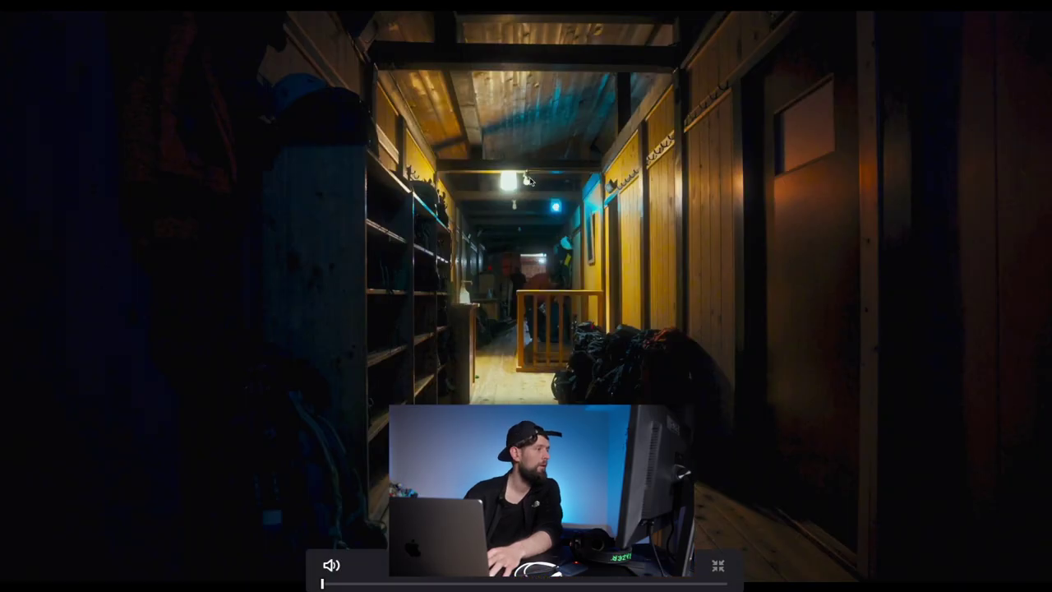
key(ctrl+d)
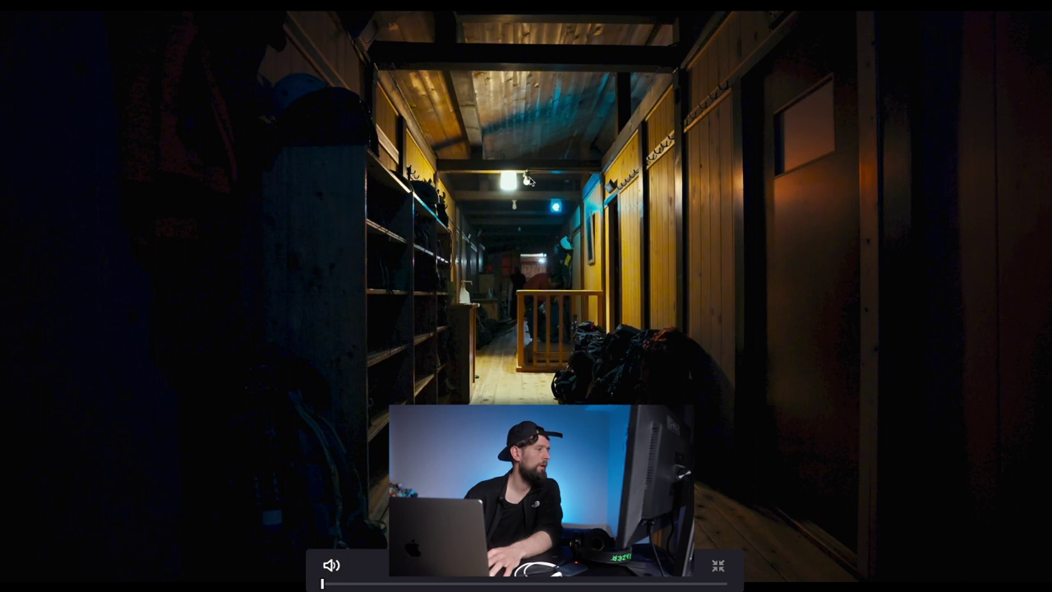
key(ctrl+d)
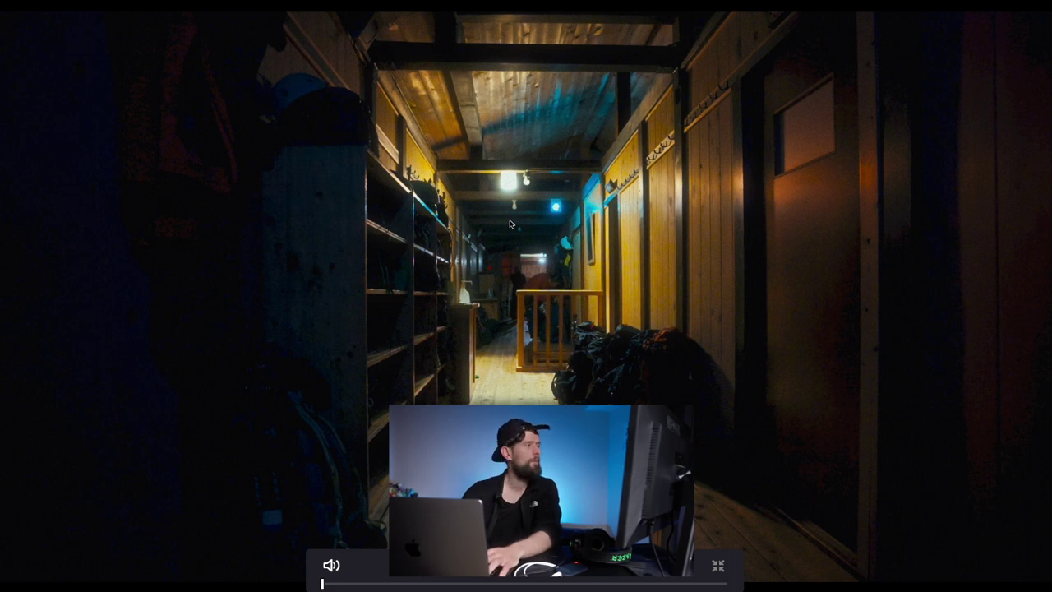
key(Escape)
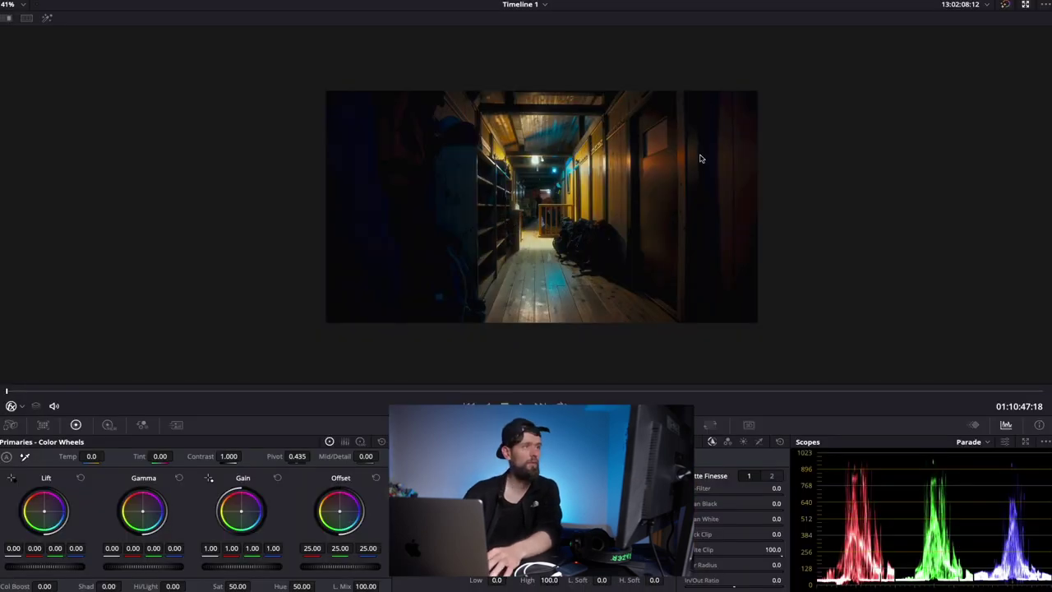